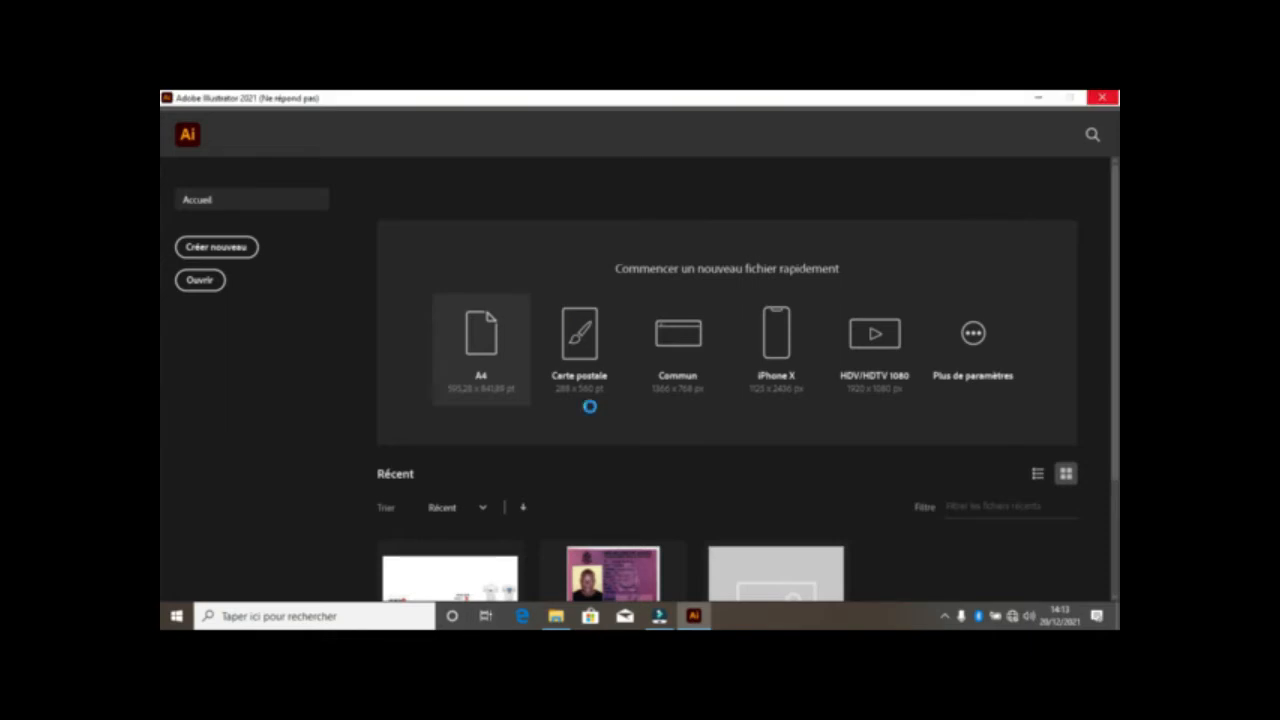
Step: Switch to File Explorer and open the Institut Supérieur Ozanam logo JPG in the logos folder to view it
click(556, 615)
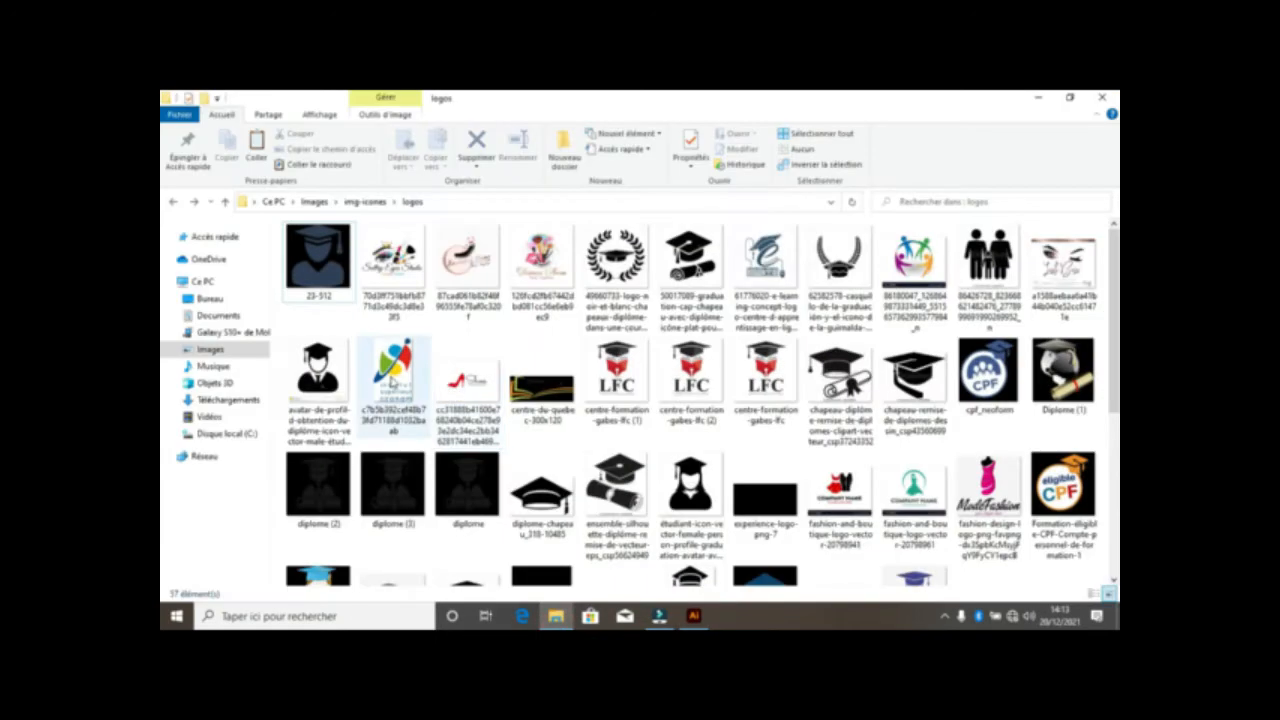
click(400, 372)
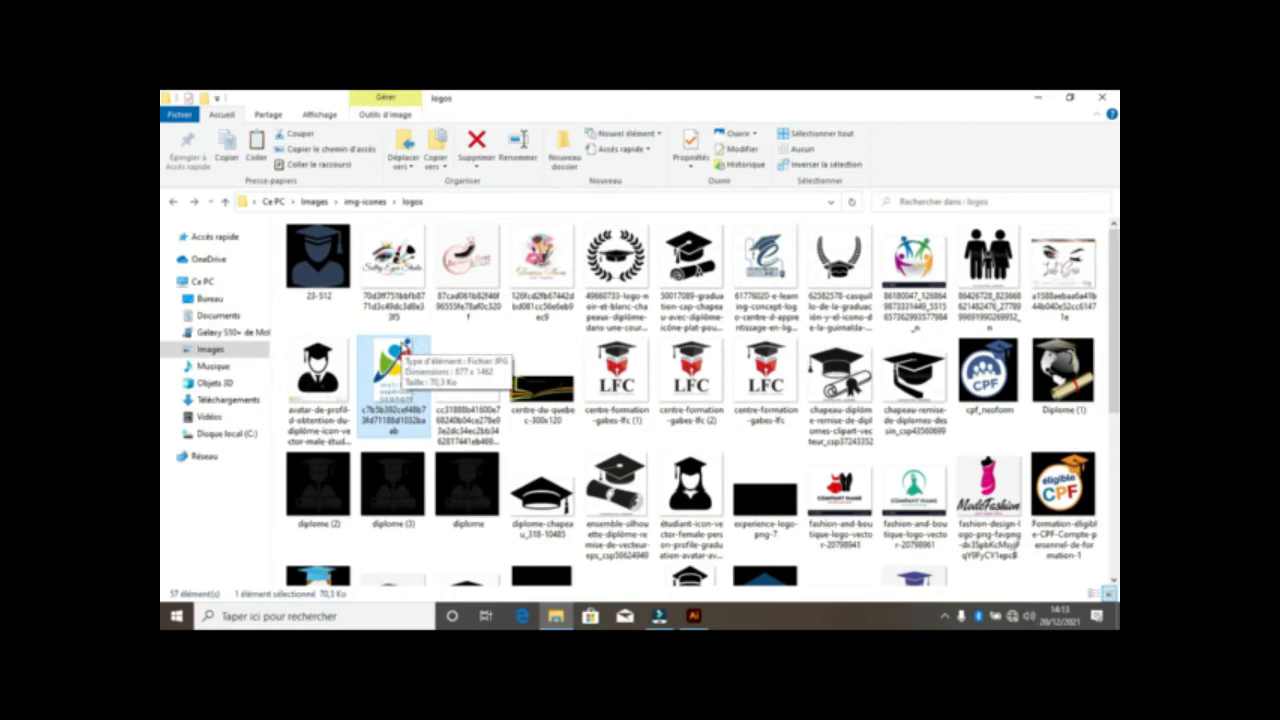
double_click(404, 348)
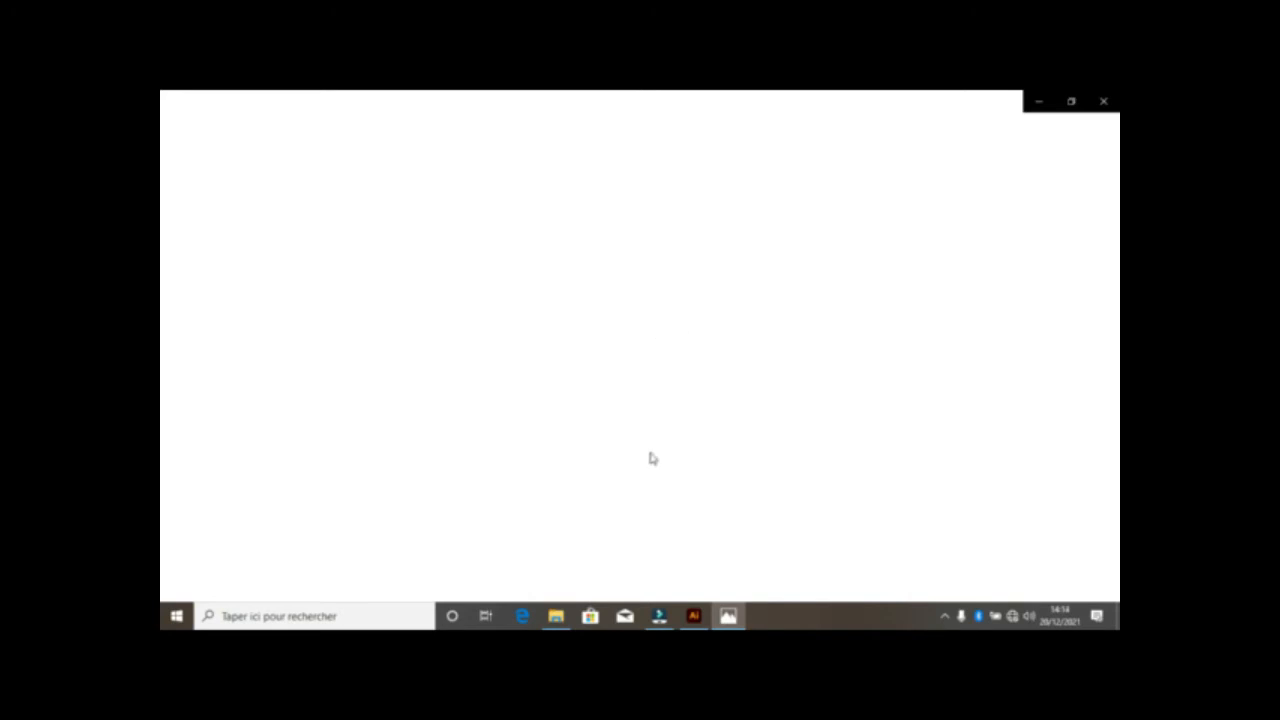
Step: Place the Institut Supérieur Ozanam logo from the logos folder on the blank Illustrator artboard and enlarge it to most of the artboard's height
click(693, 616)
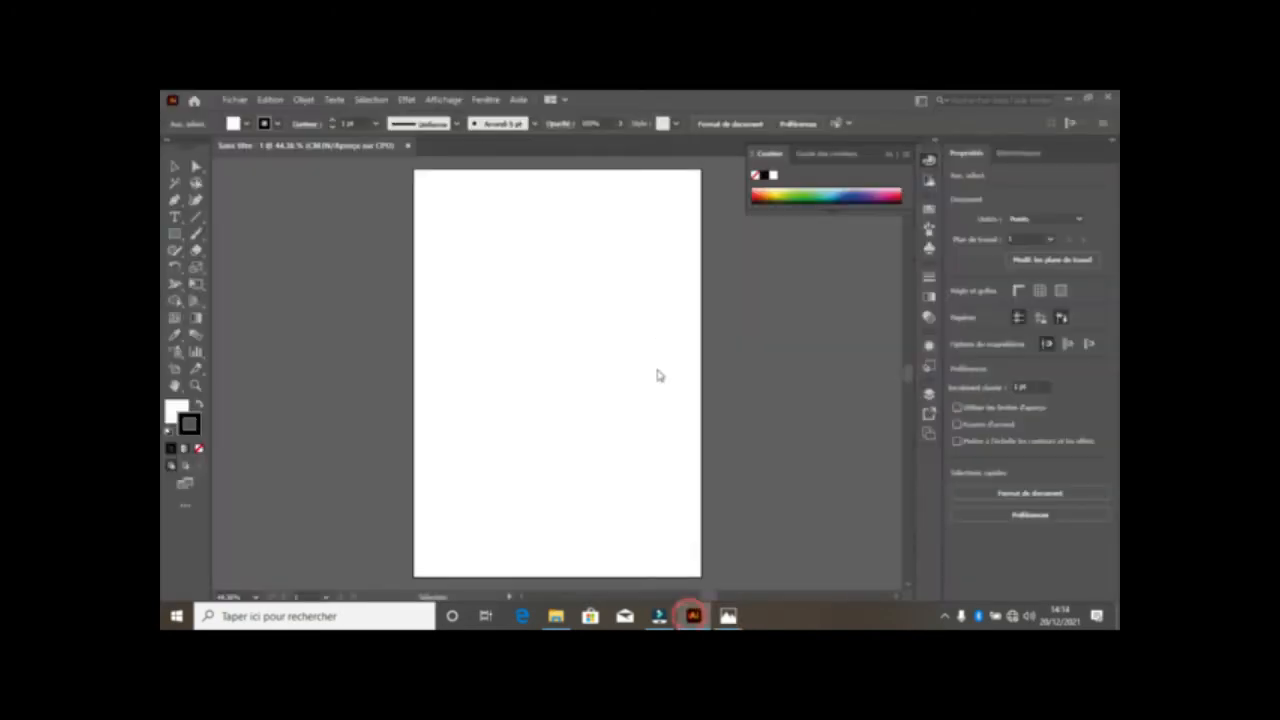
click(555, 616)
drag(396, 378, 574, 329)
drag(600, 284, 672, 170)
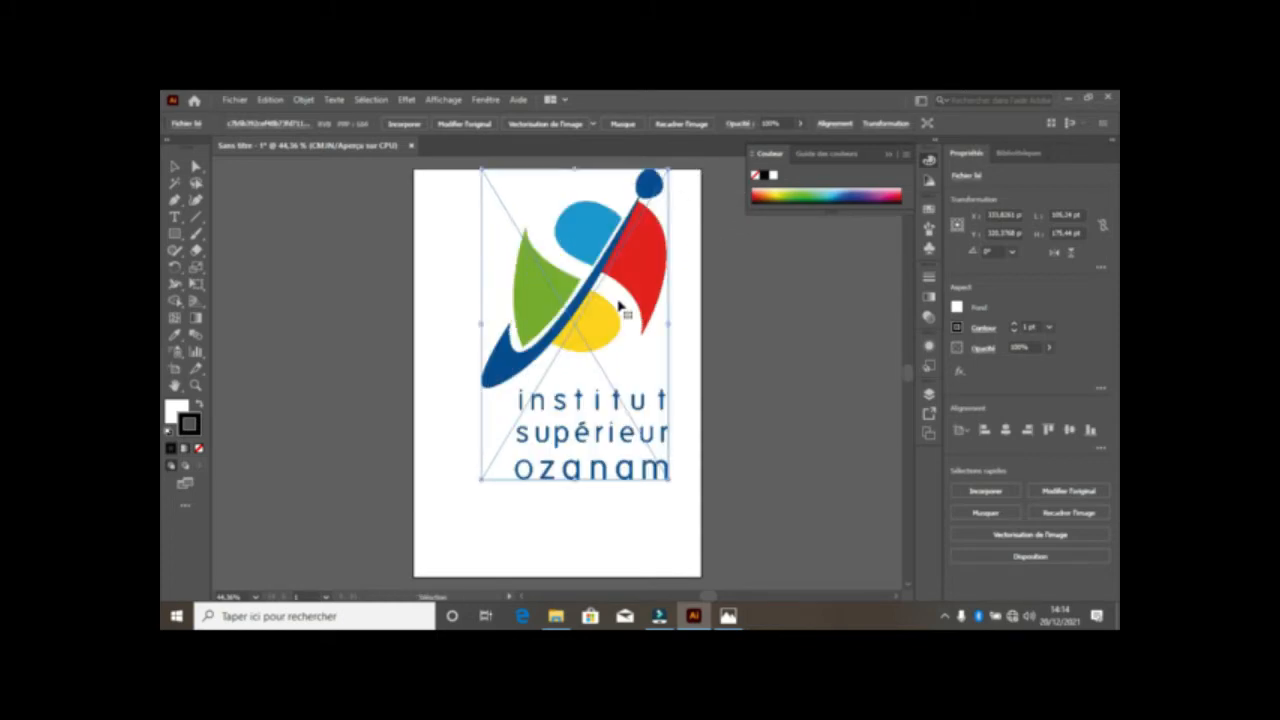
Step: Centre the placed logo on the artboard and scale it up to about 466 by 777 pt
drag(579, 243, 562, 292)
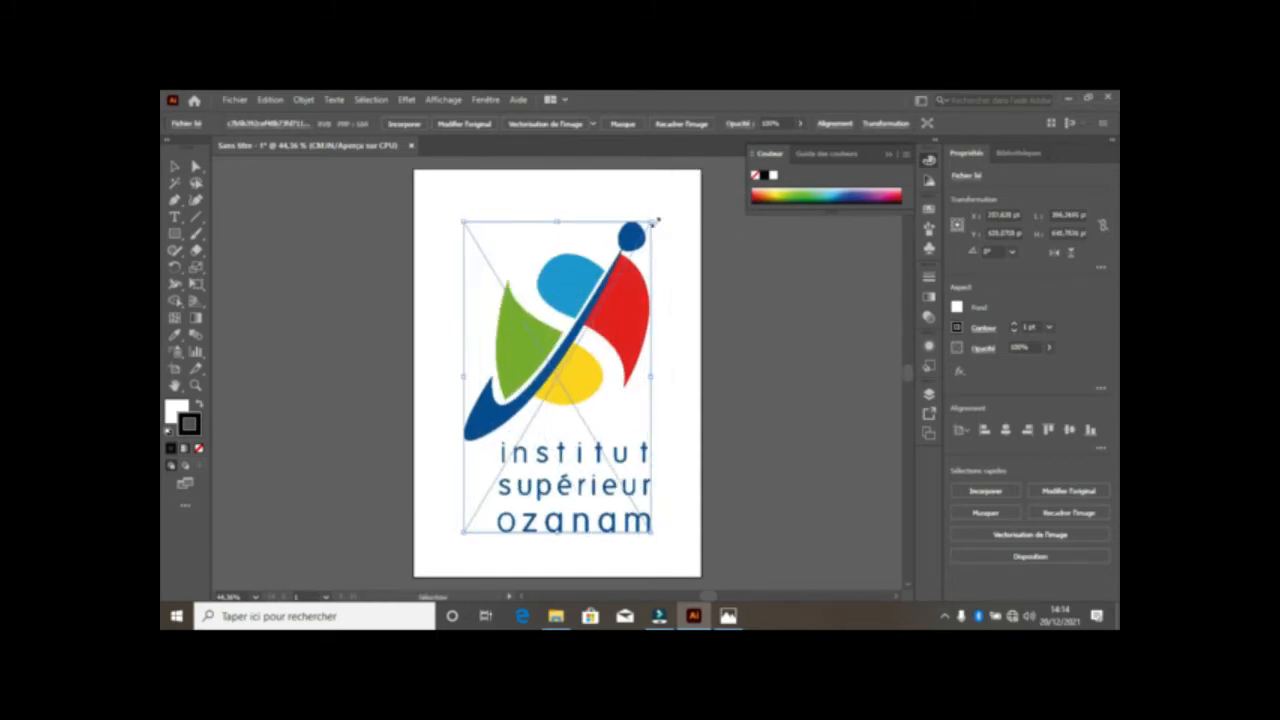
drag(648, 221, 690, 192)
click(708, 290)
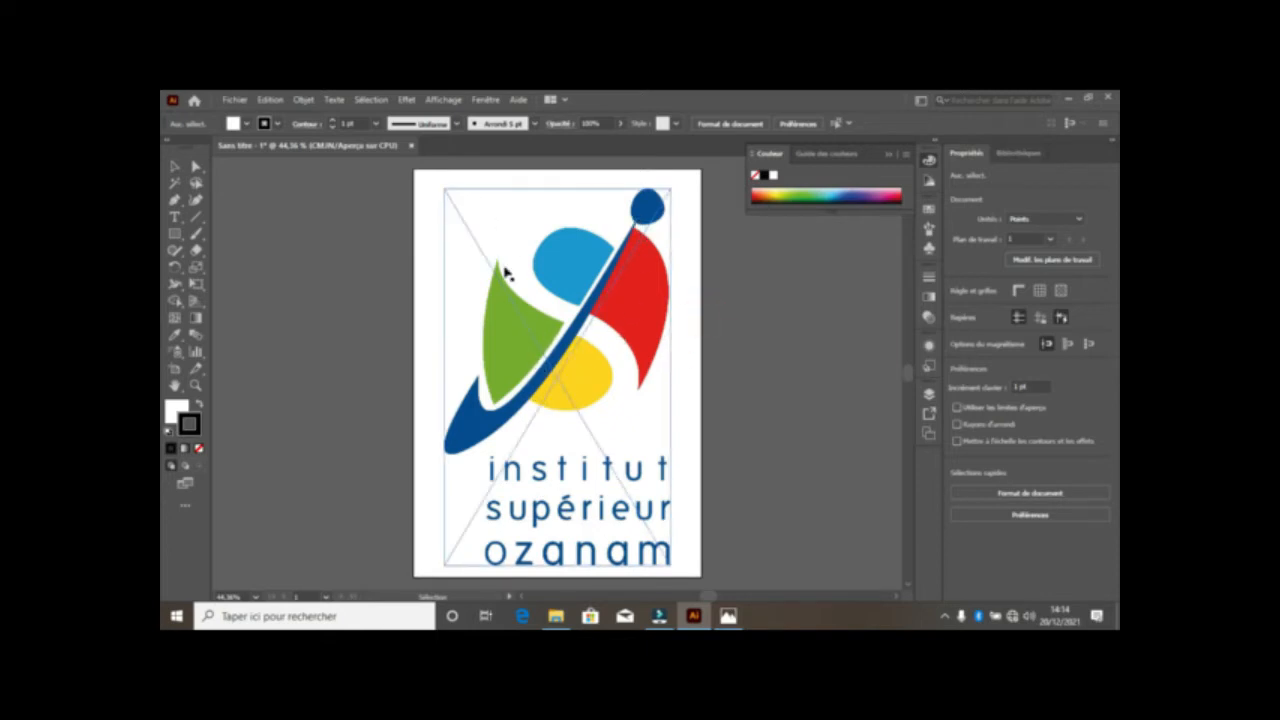
Step: Add a second blank artboard beside the one holding the logo
click(520, 350)
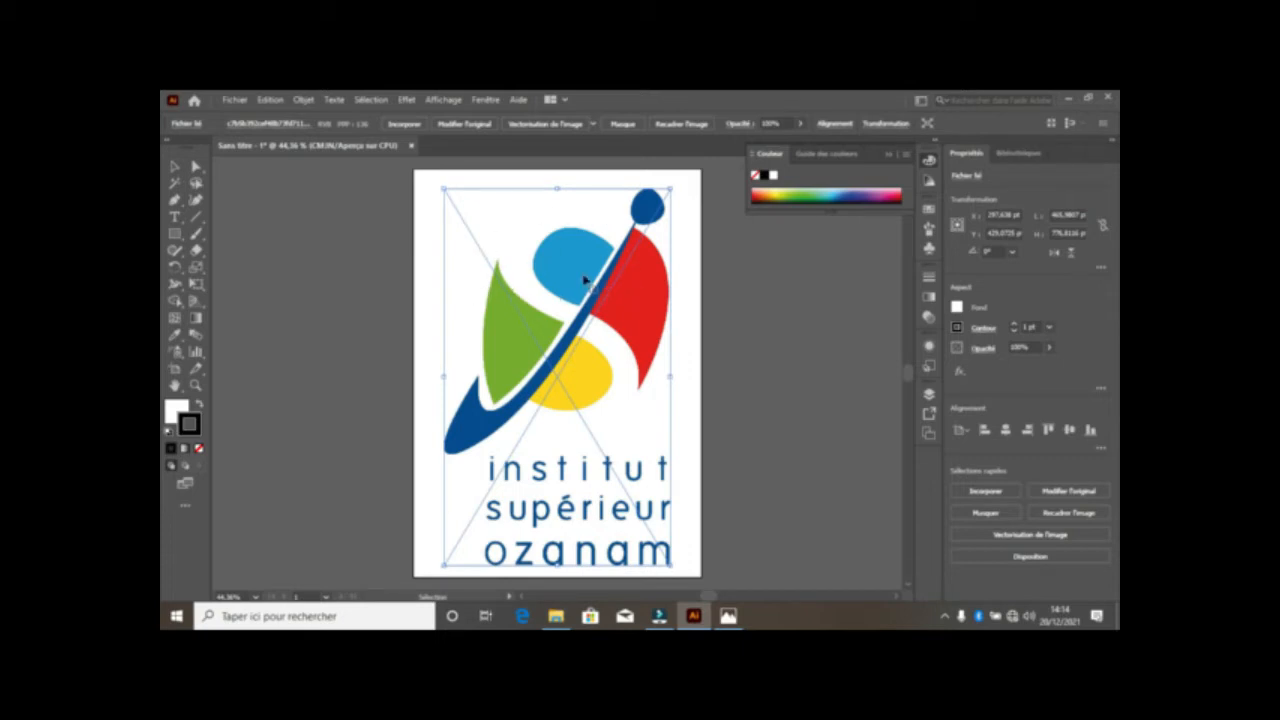
scroll(448, 317, down, 1)
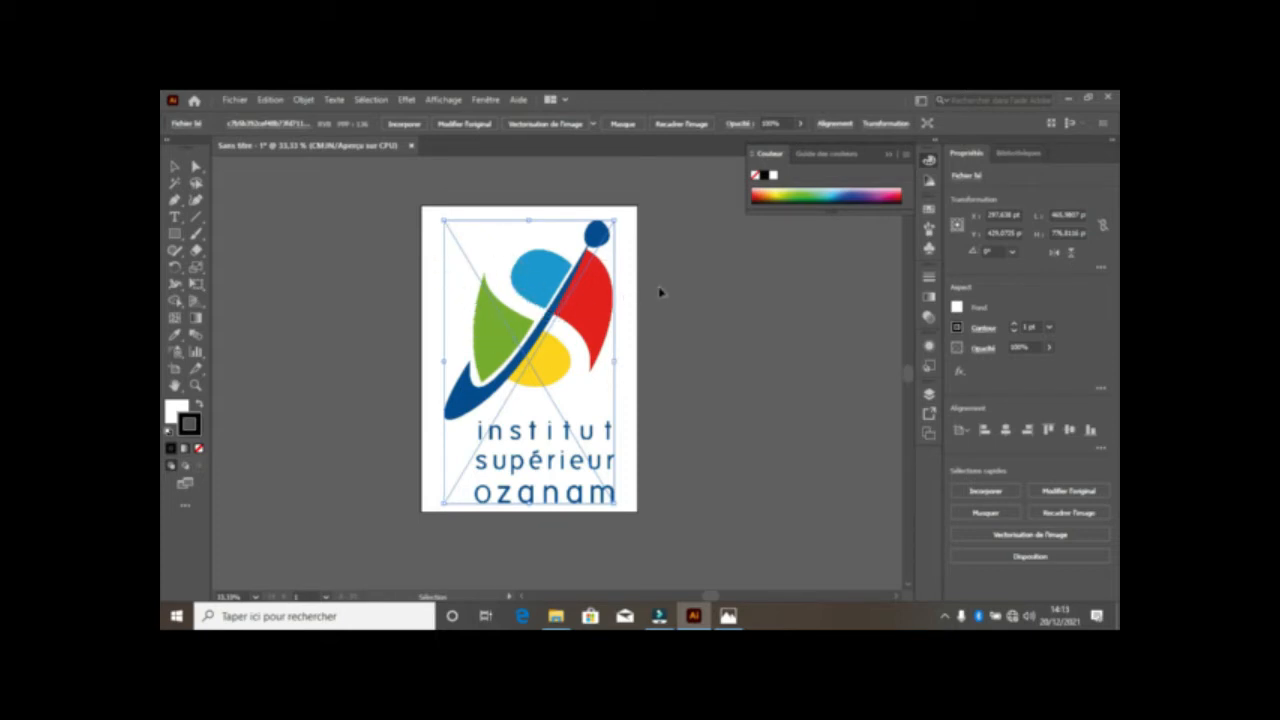
click(641, 284)
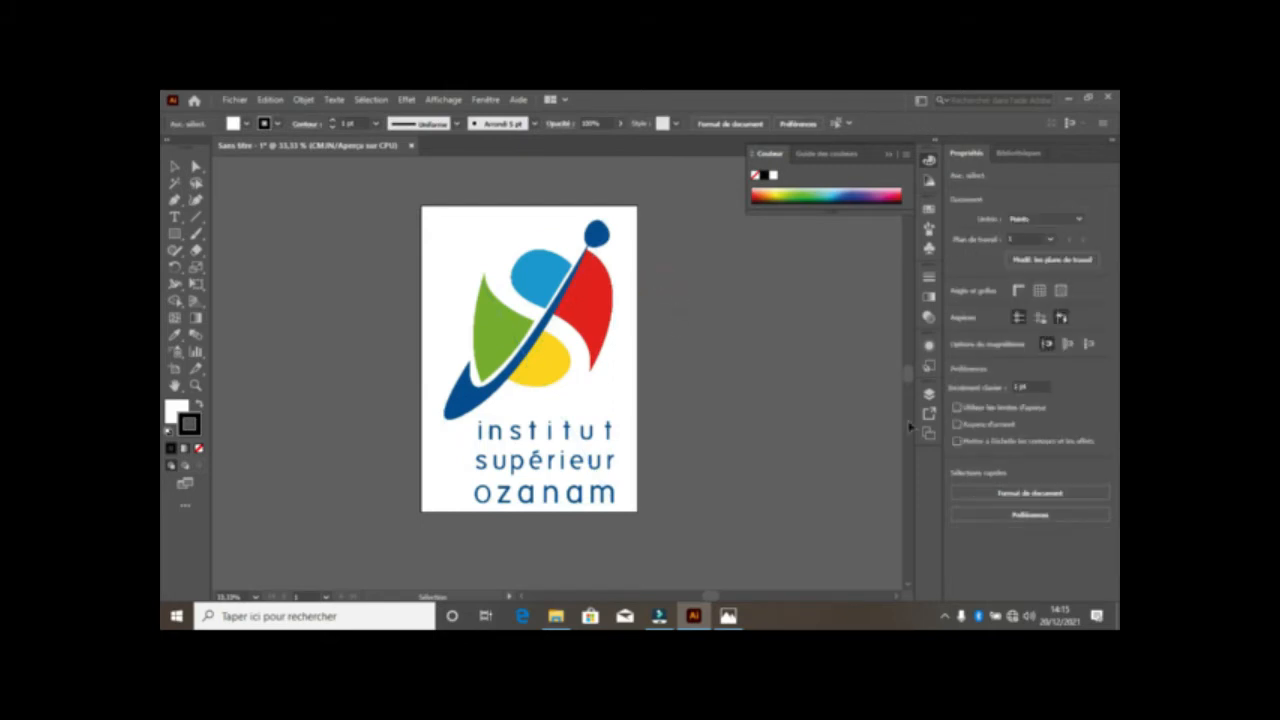
click(929, 432)
click(873, 519)
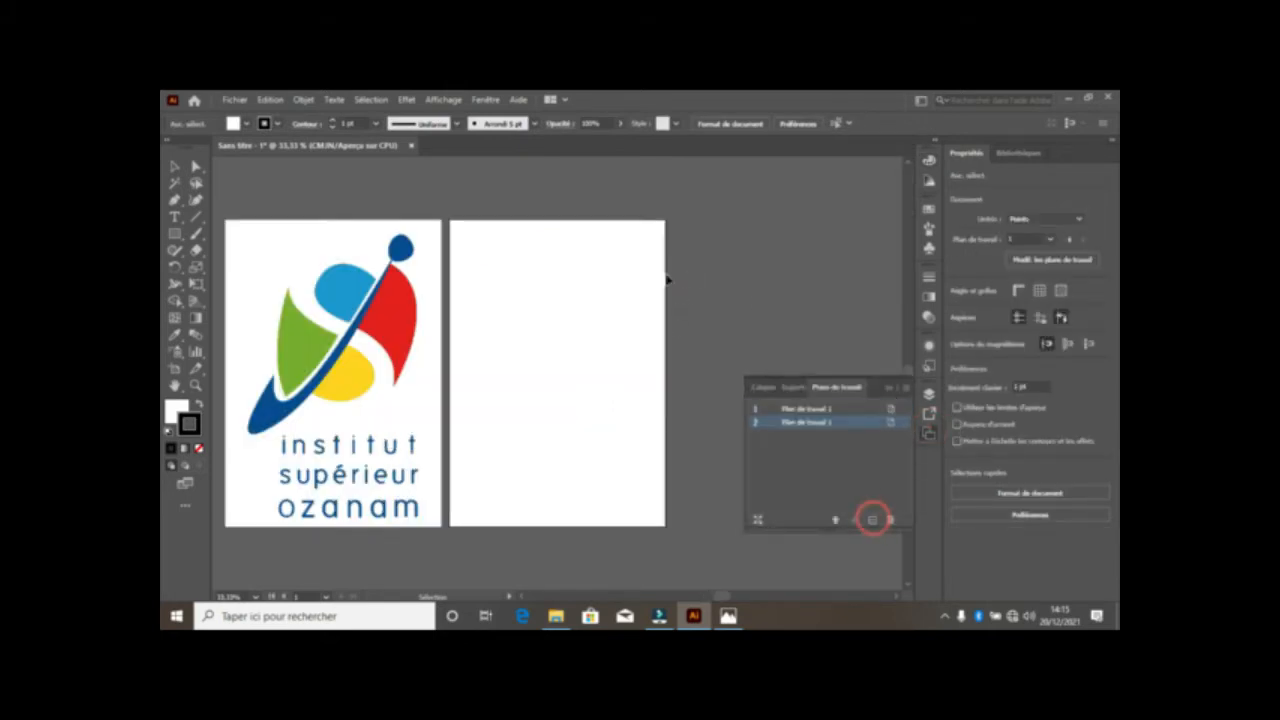
Step: Vectorize the logo with the low-fidelity photo Image Trace preset (Photo basse fidélité) and expand the result into paths
click(366, 328)
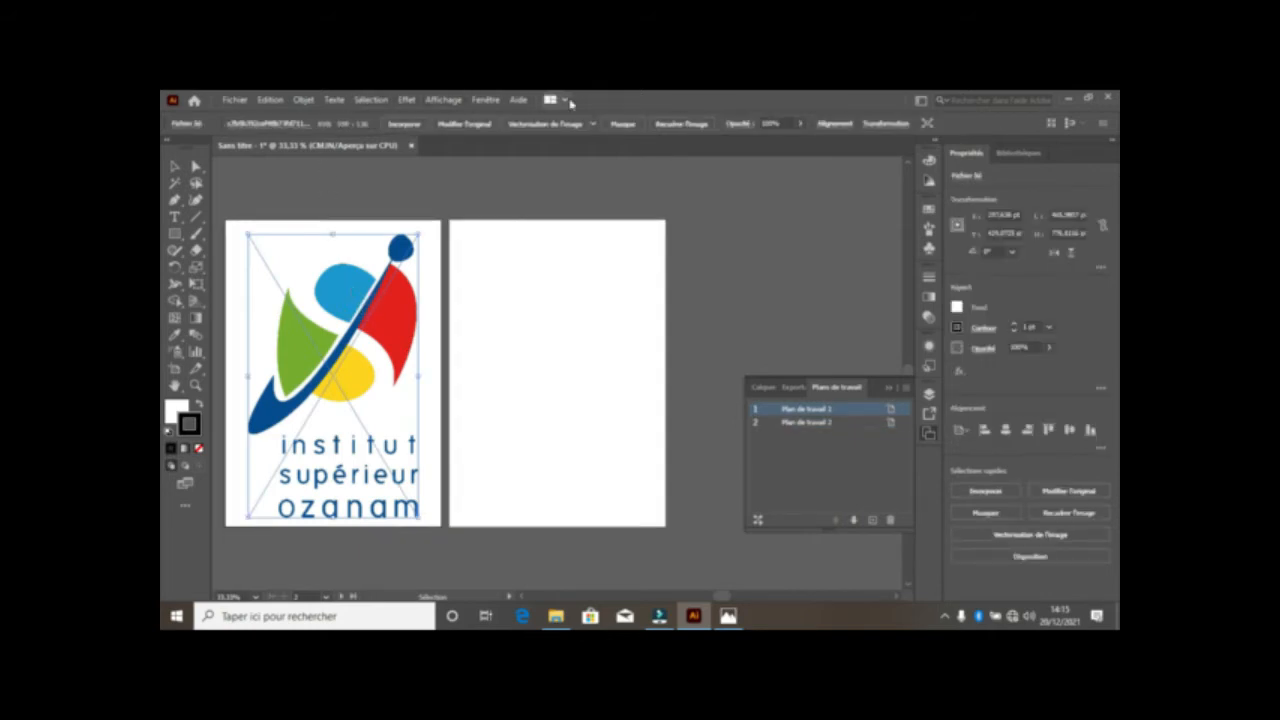
click(592, 124)
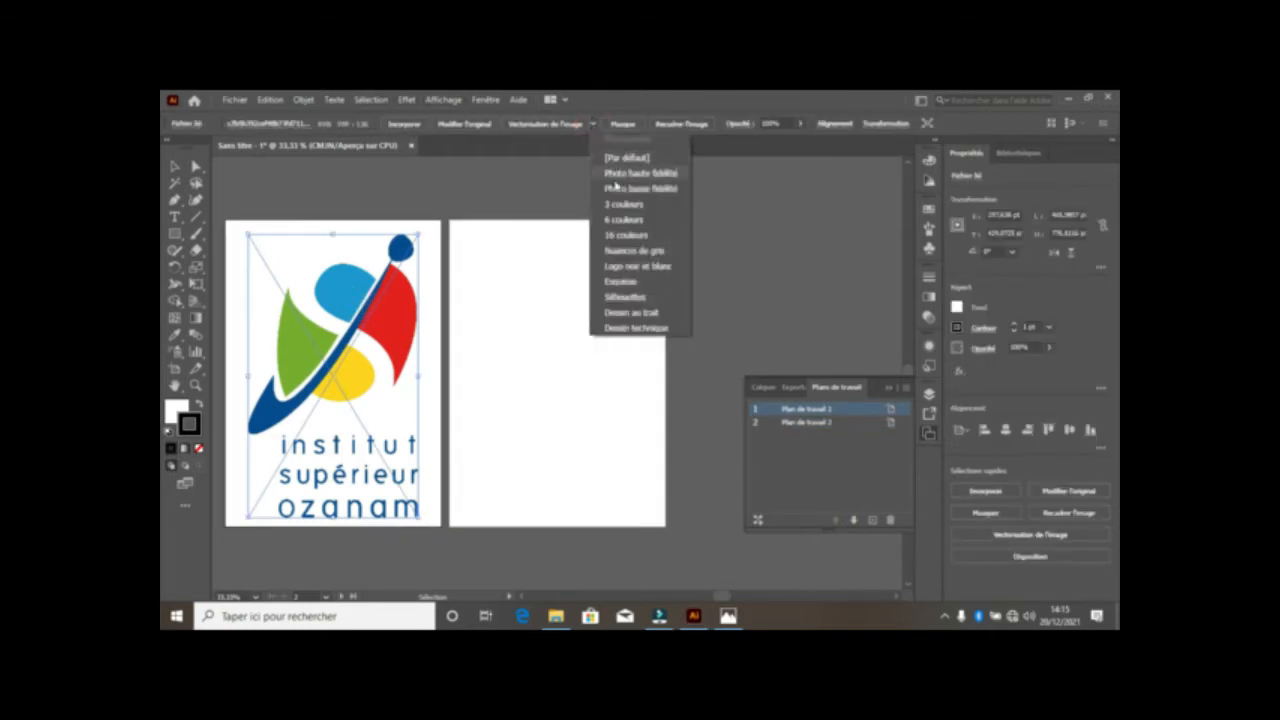
click(650, 189)
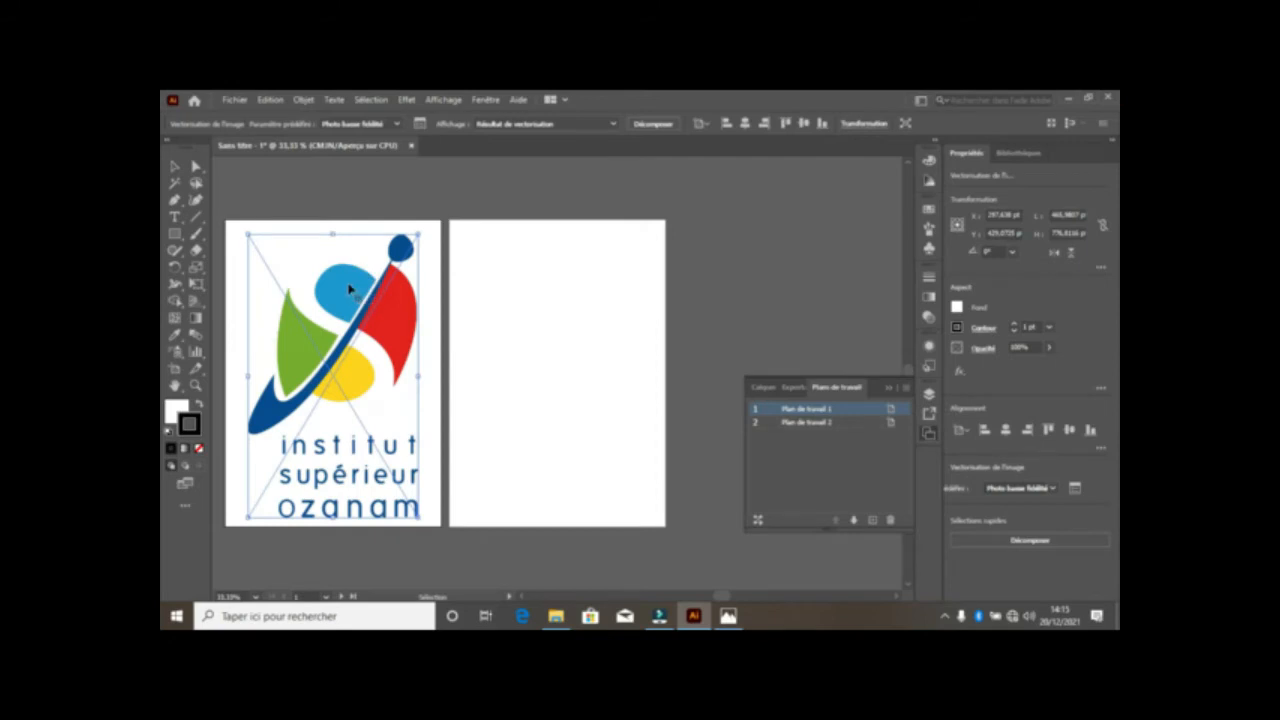
click(652, 123)
click(466, 277)
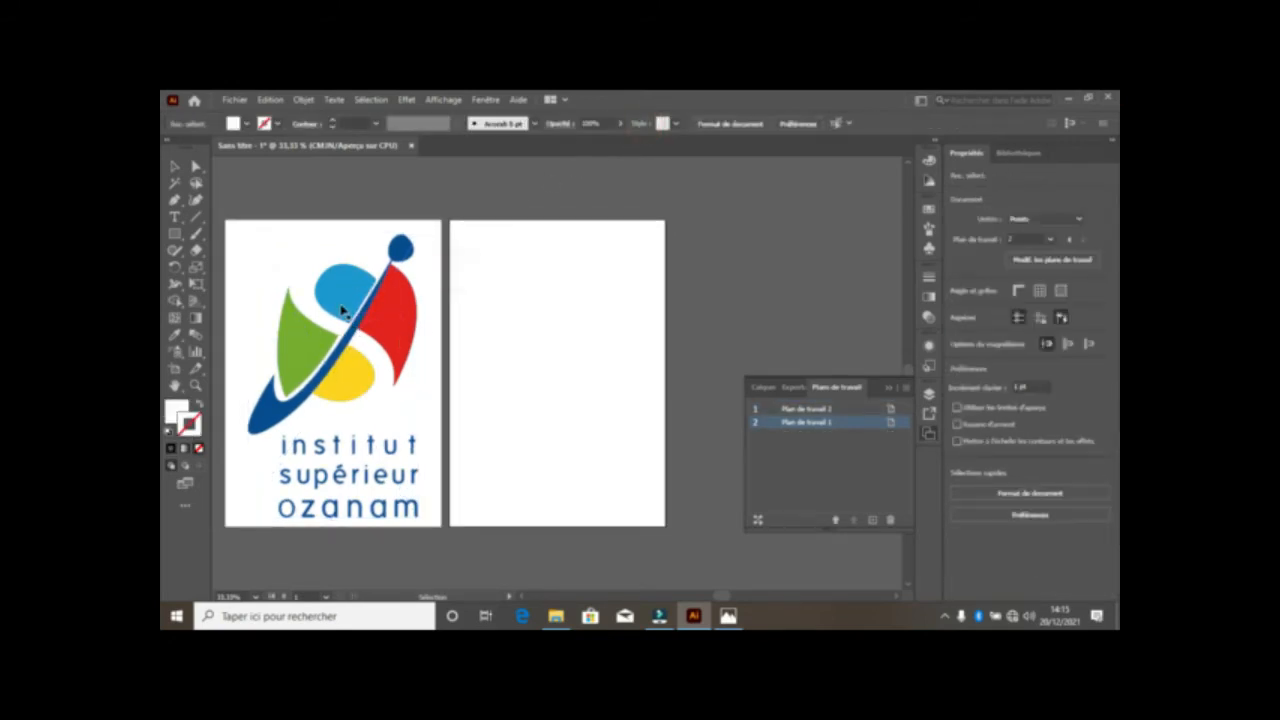
Step: Duplicate the traced logo onto the second artboard and ungroup the original on the first artboard
click(342, 309)
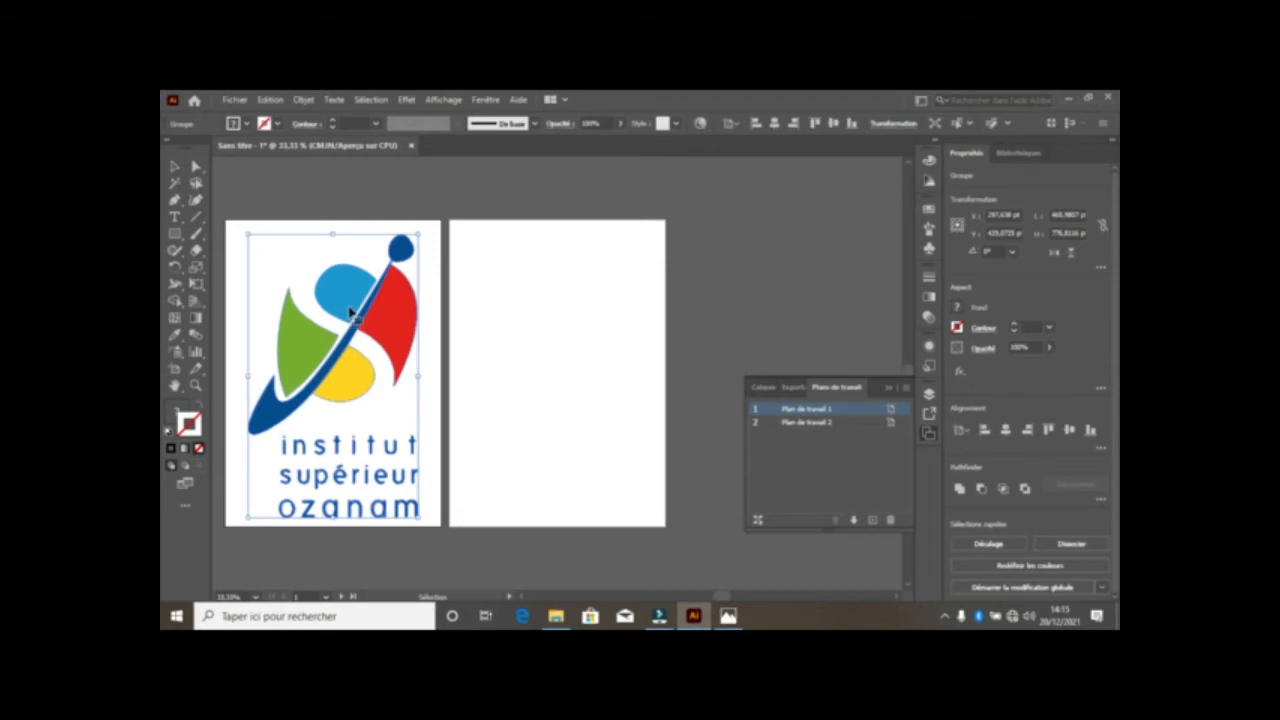
drag(350, 312, 577, 306)
click(349, 293)
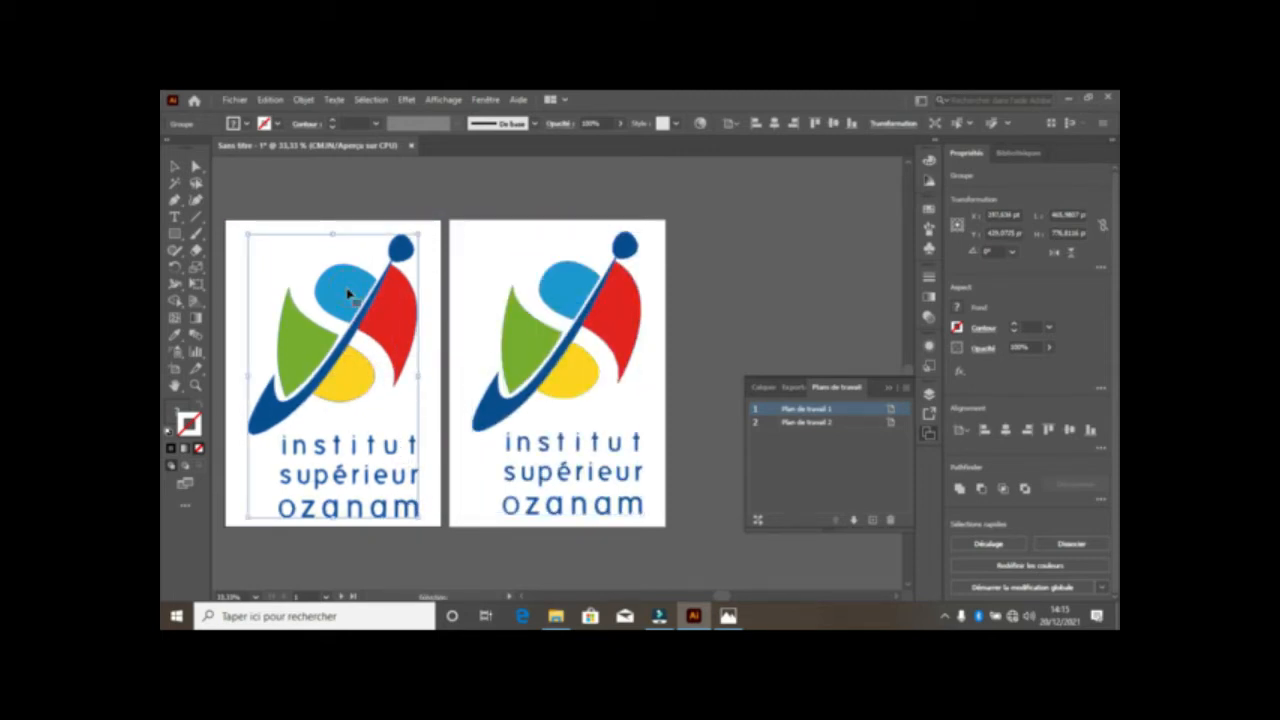
right_click(349, 293)
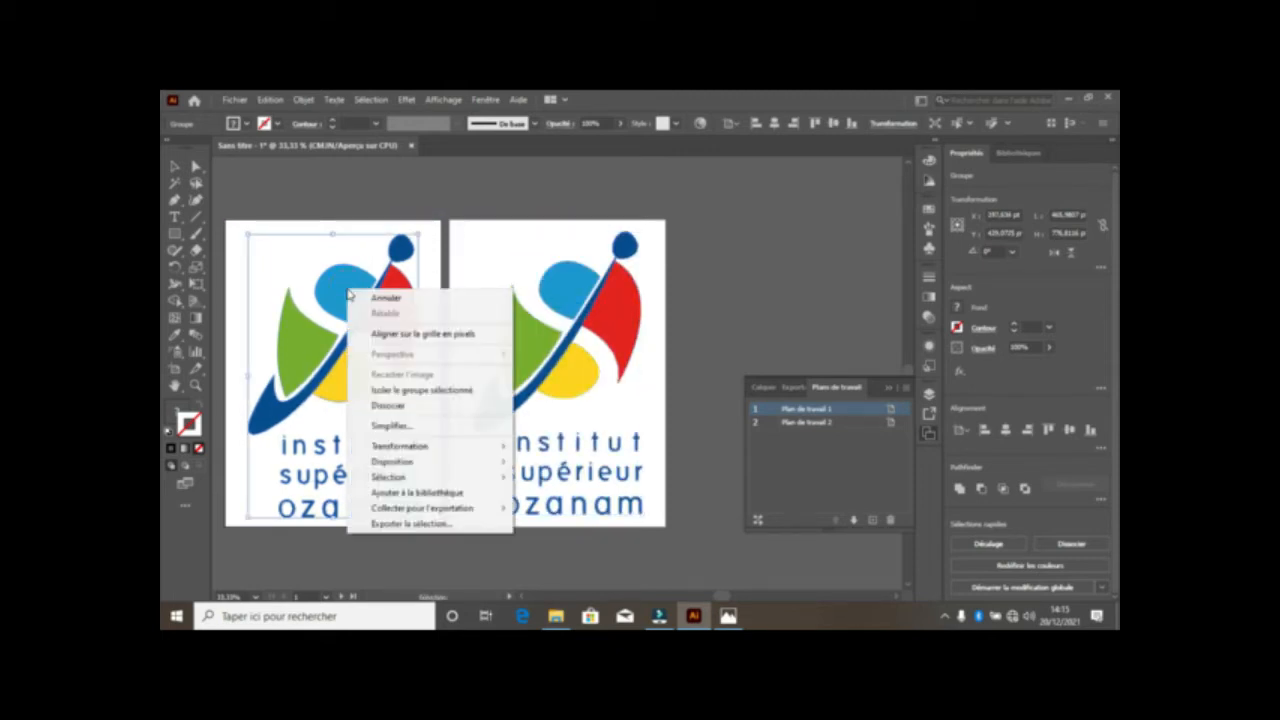
click(404, 410)
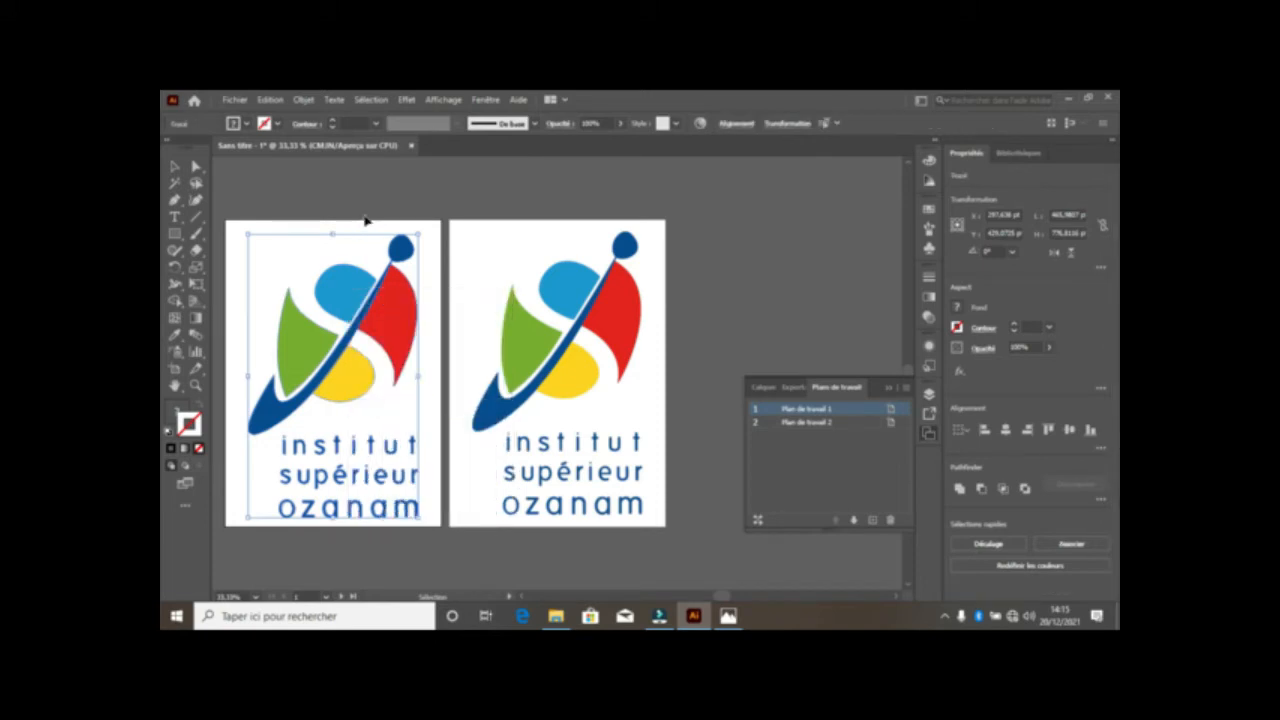
click(366, 221)
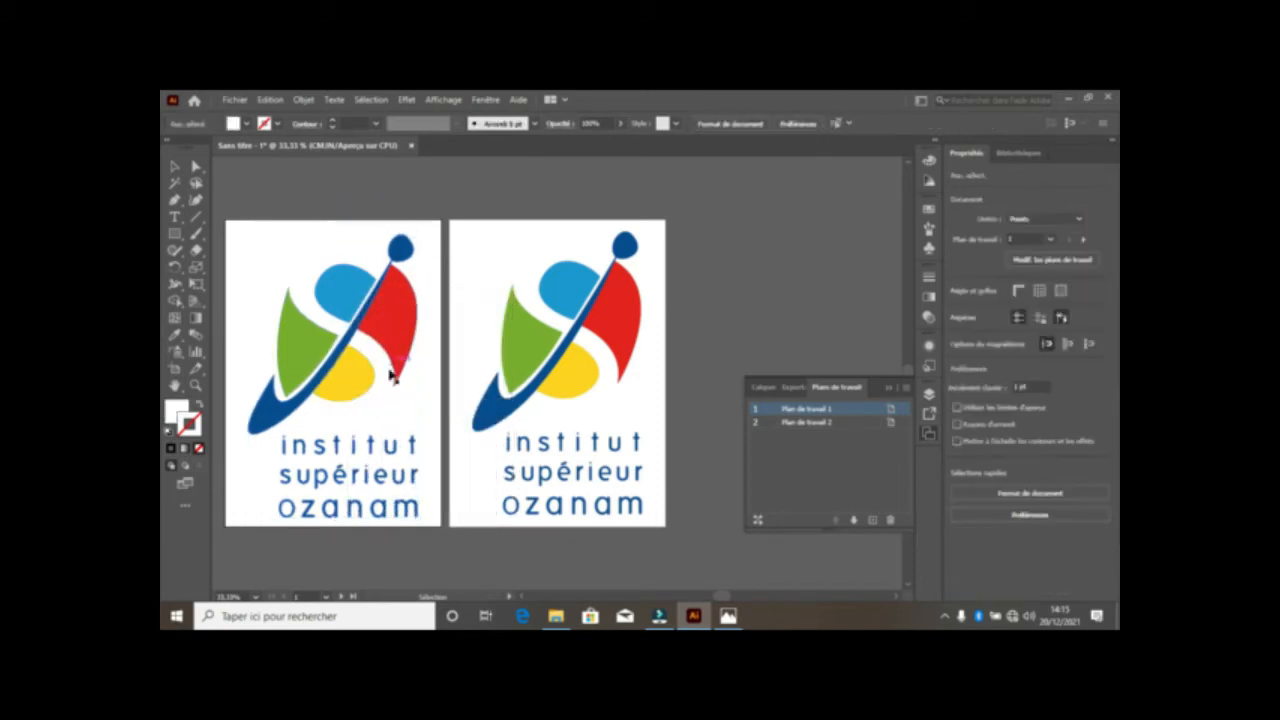
Step: Give the dark blue swoosh with its round head on the first artboard a black fill and a black stroke
click(285, 422)
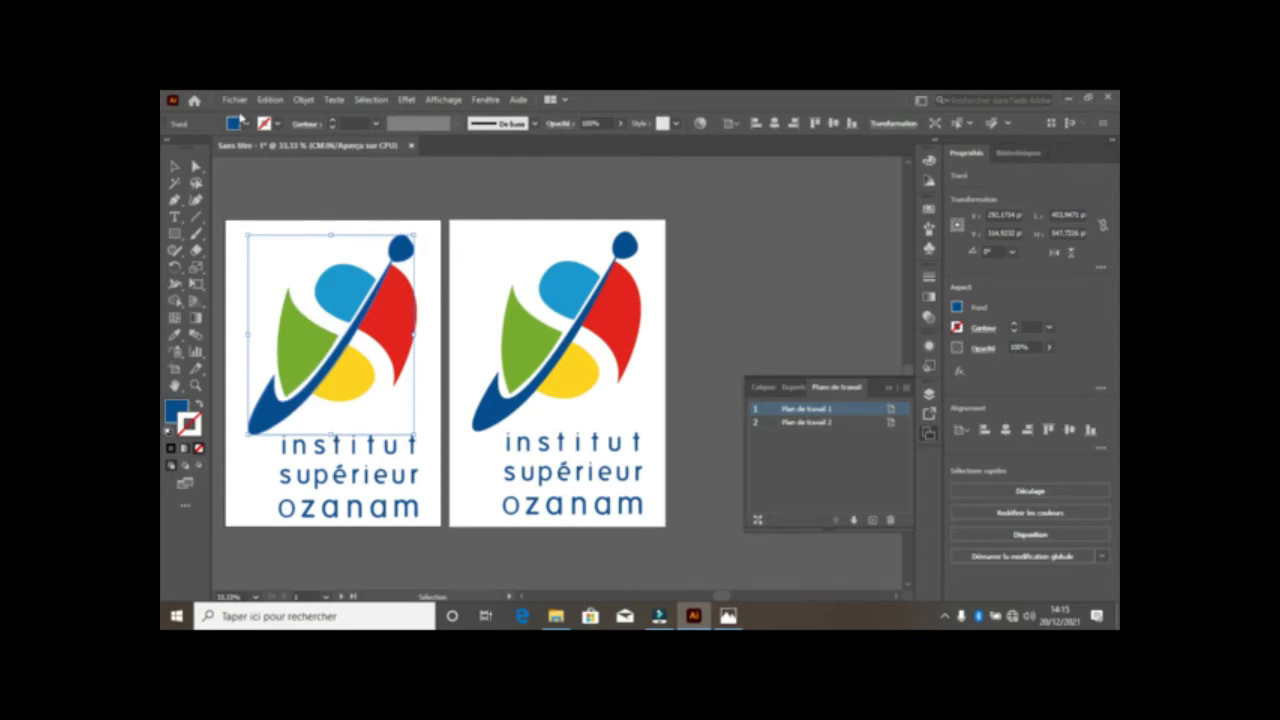
click(245, 123)
click(198, 148)
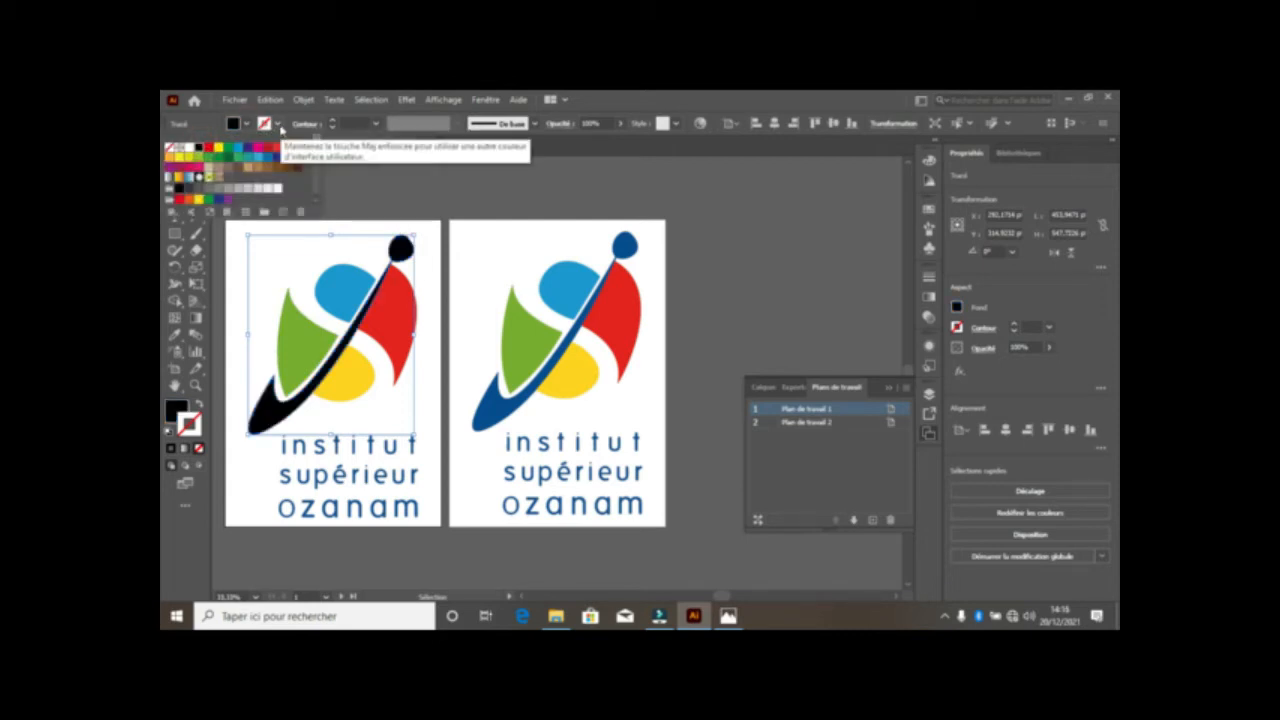
click(278, 124)
click(278, 124)
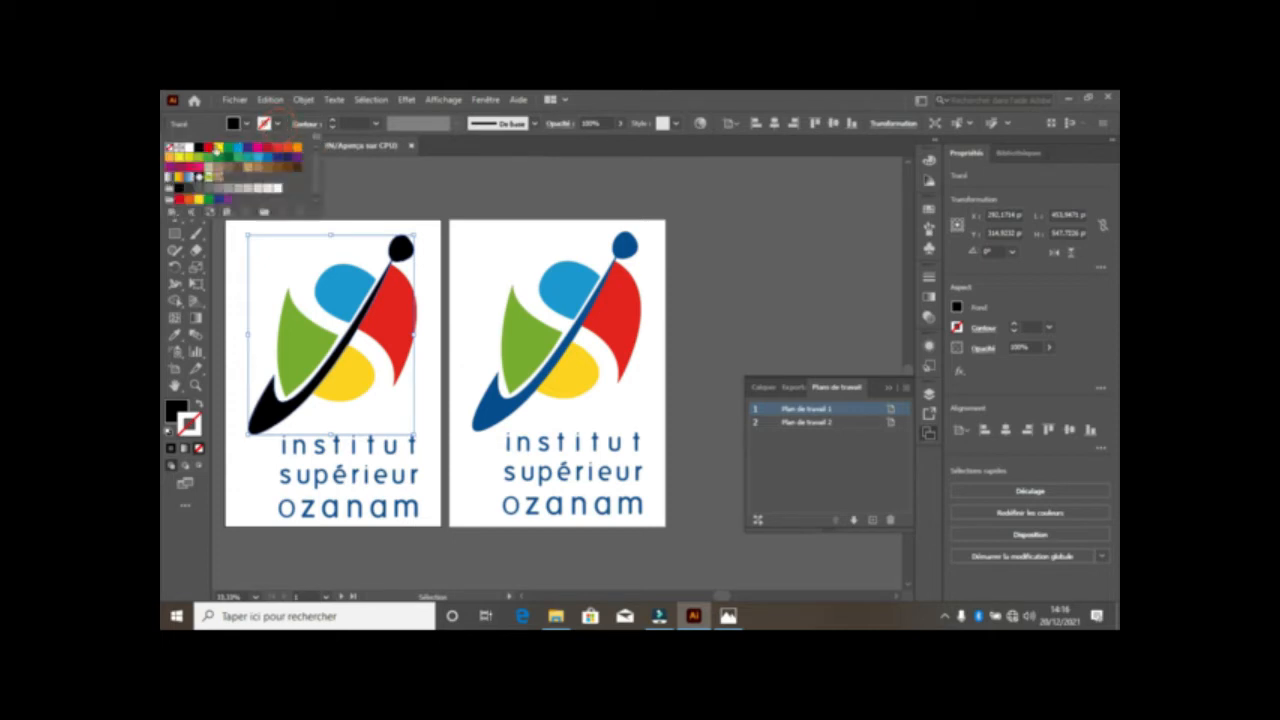
click(457, 225)
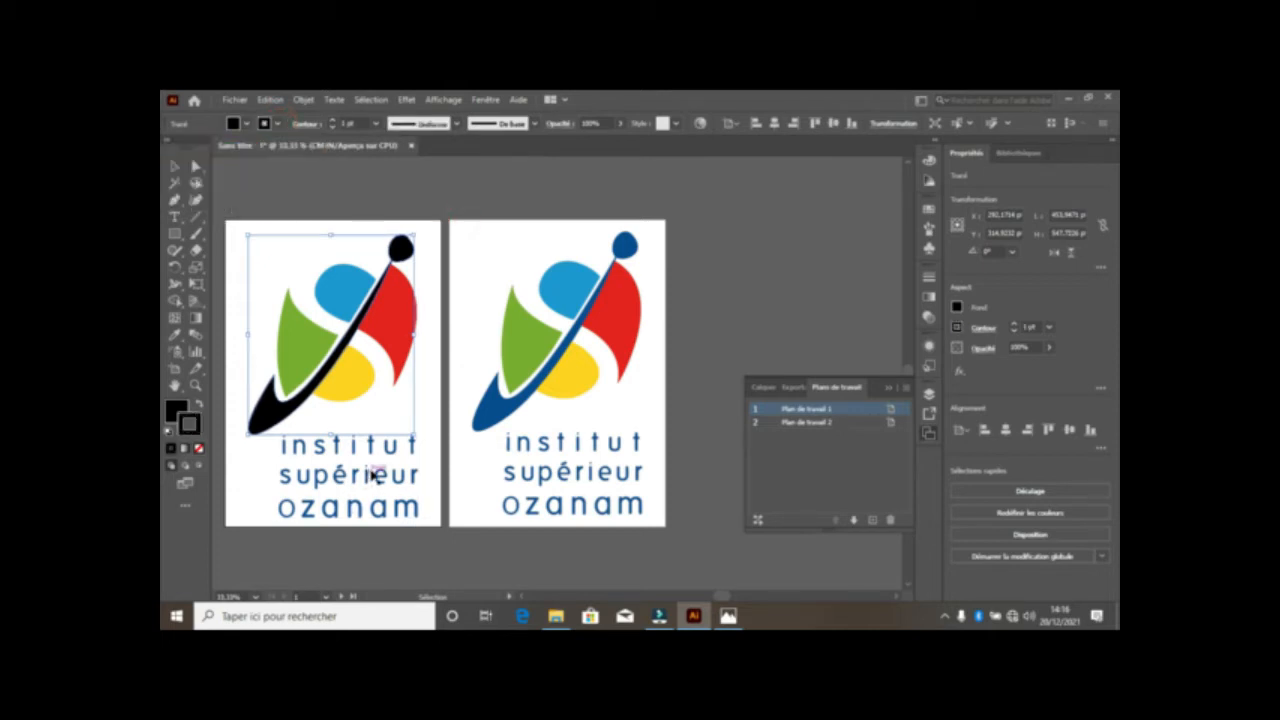
click(373, 475)
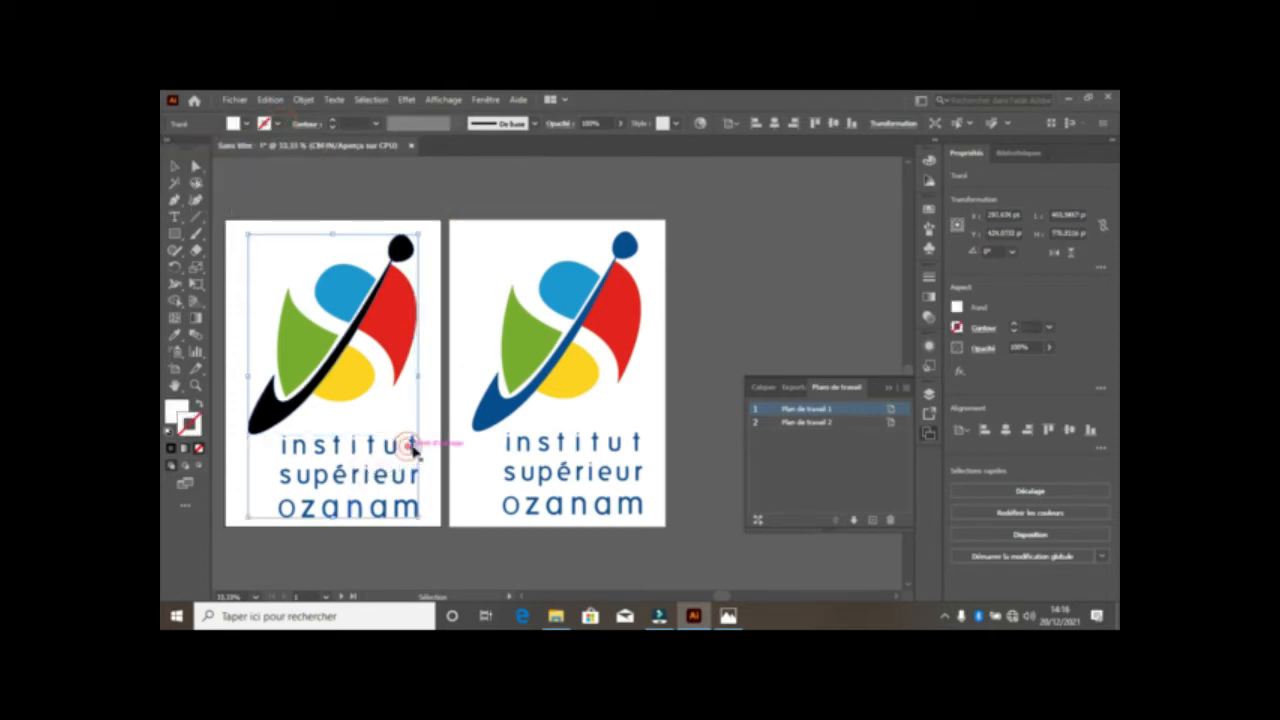
click(413, 447)
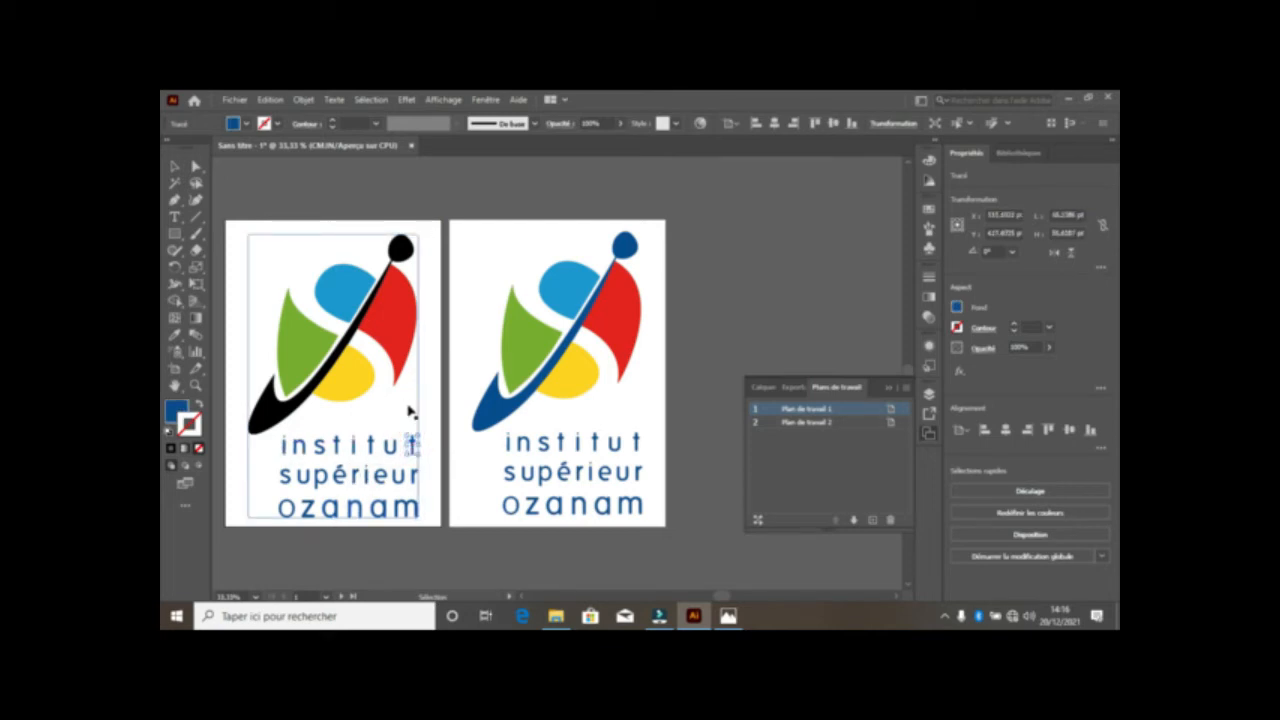
click(410, 408)
drag(410, 408, 457, 381)
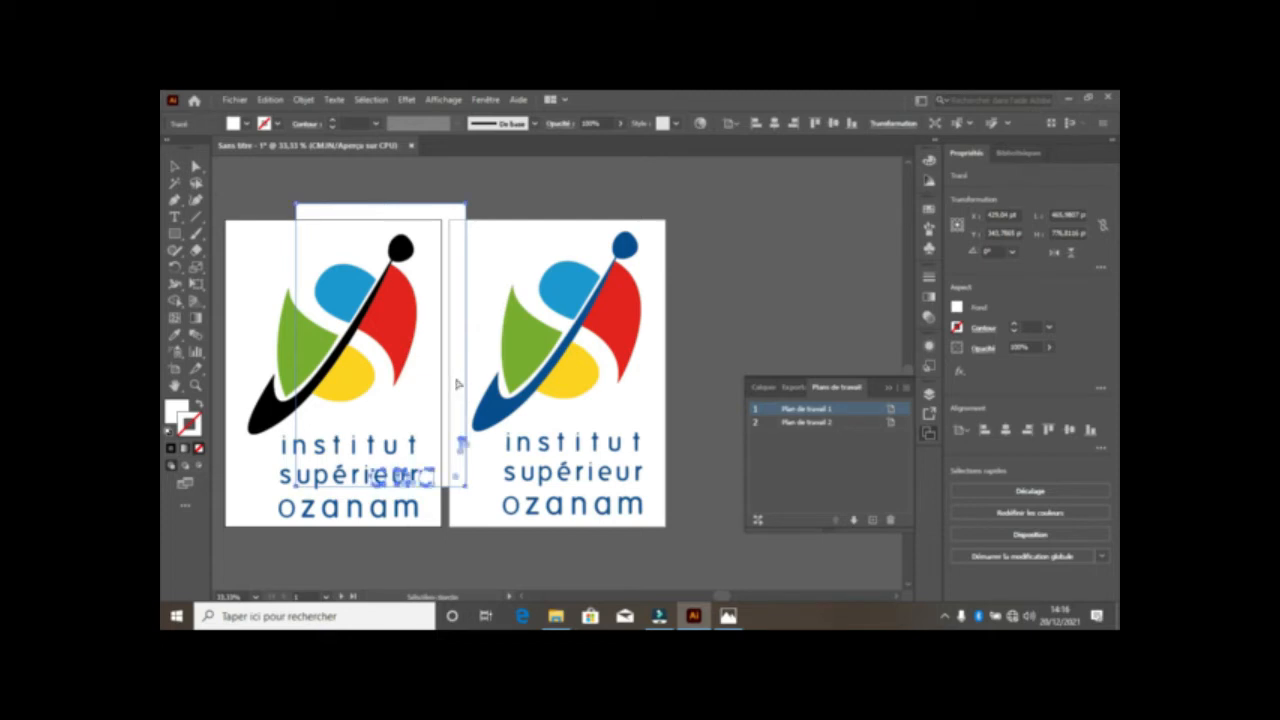
key(ctrl+z)
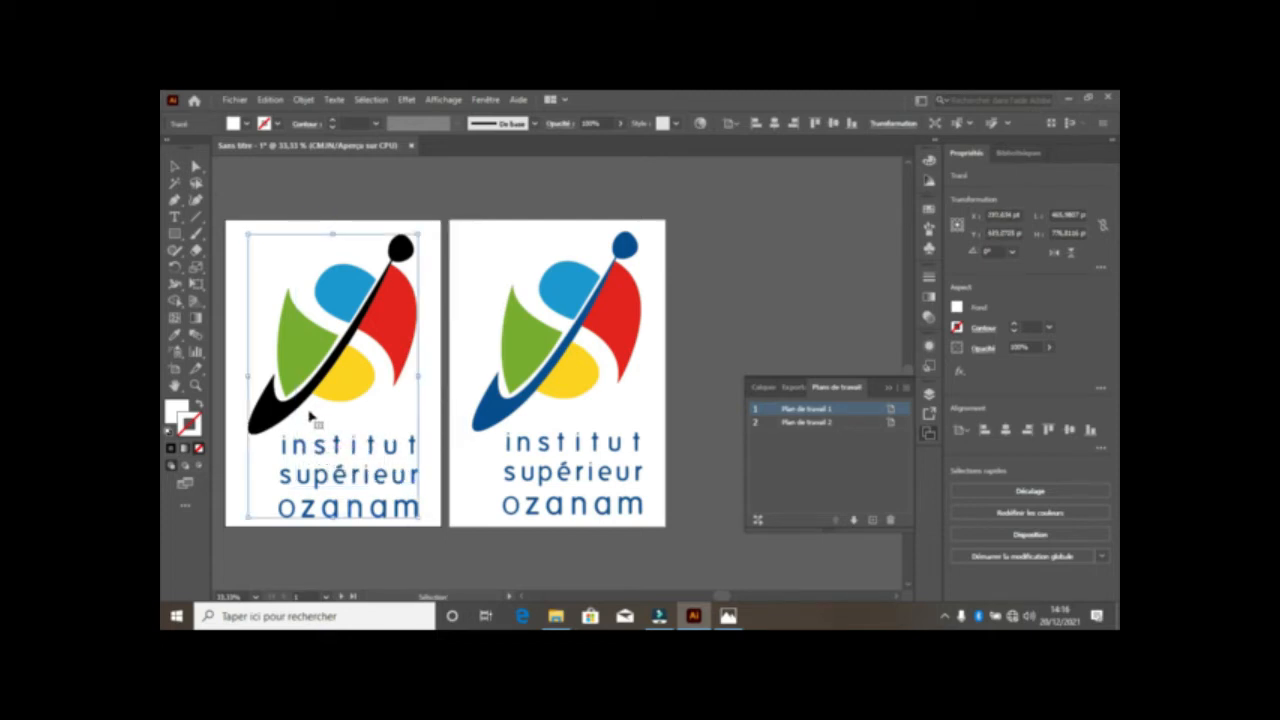
Step: Delete the red, light blue, yellow and green shapes from the logo on the first artboard
click(402, 340)
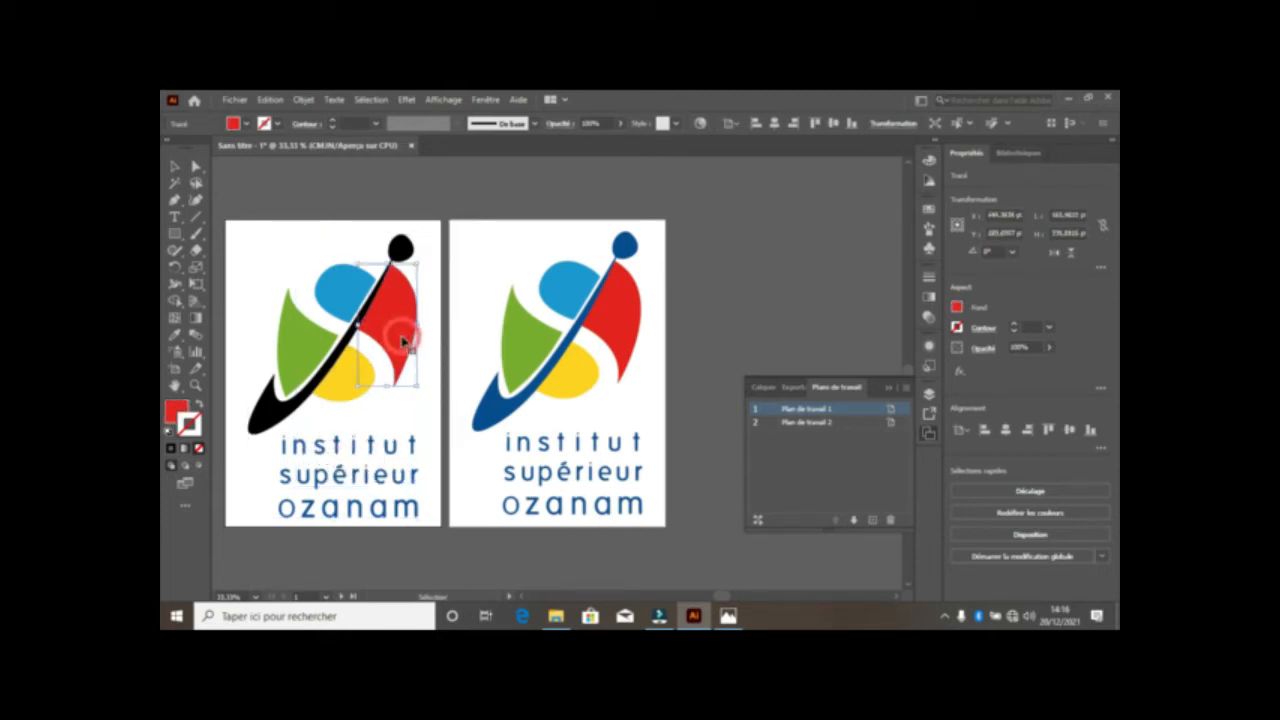
key(Delete)
click(343, 288)
key(Delete)
click(353, 393)
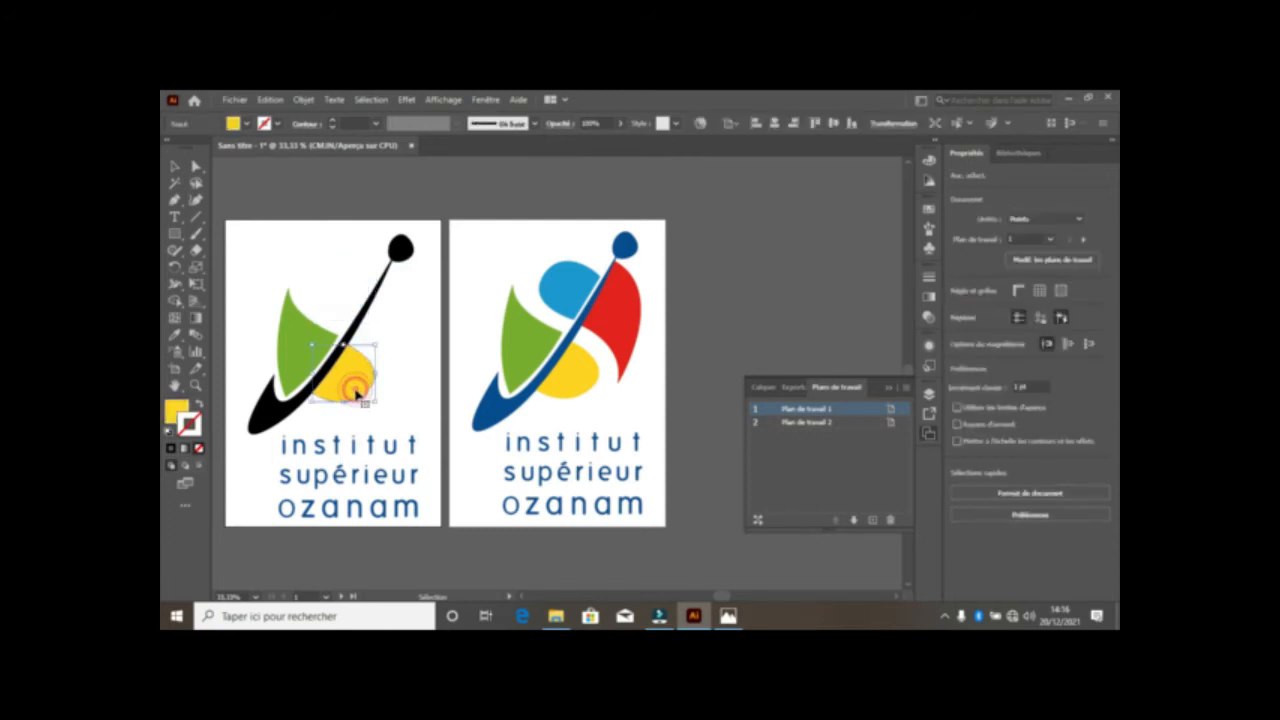
key(Delete)
click(320, 355)
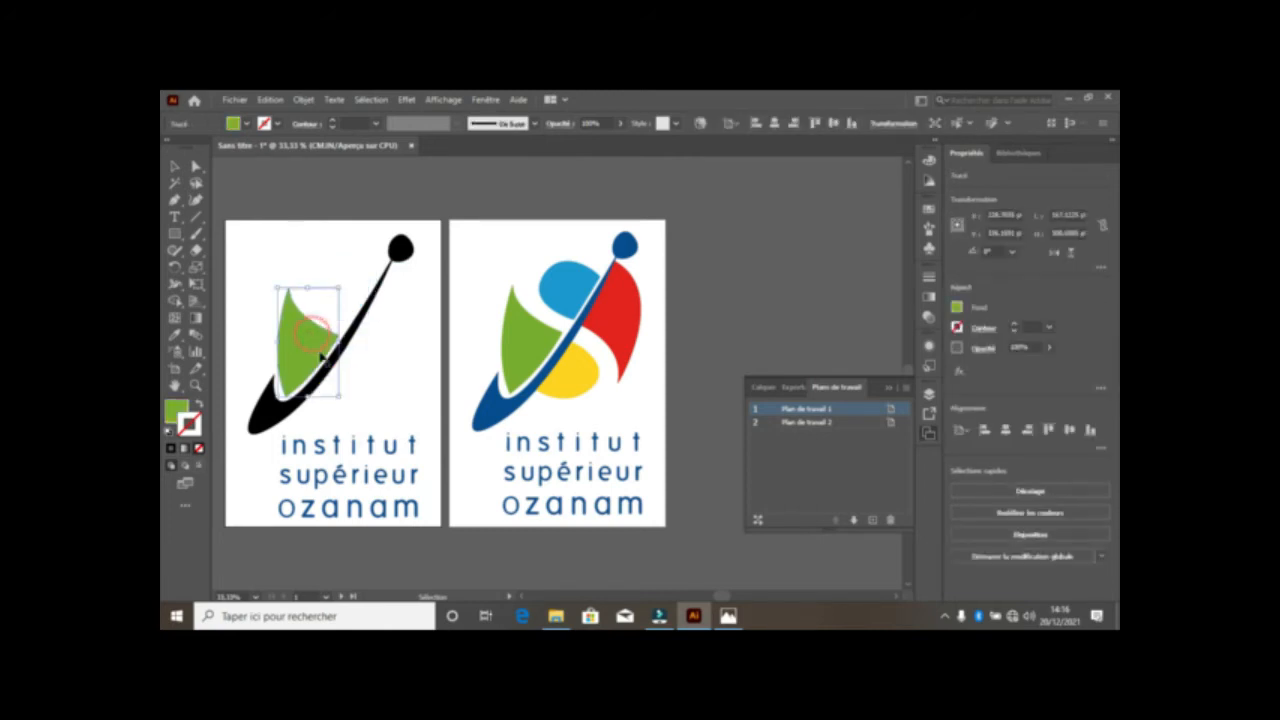
Step: Ungroup the logo copy on the second artboard and deselect it
click(521, 338)
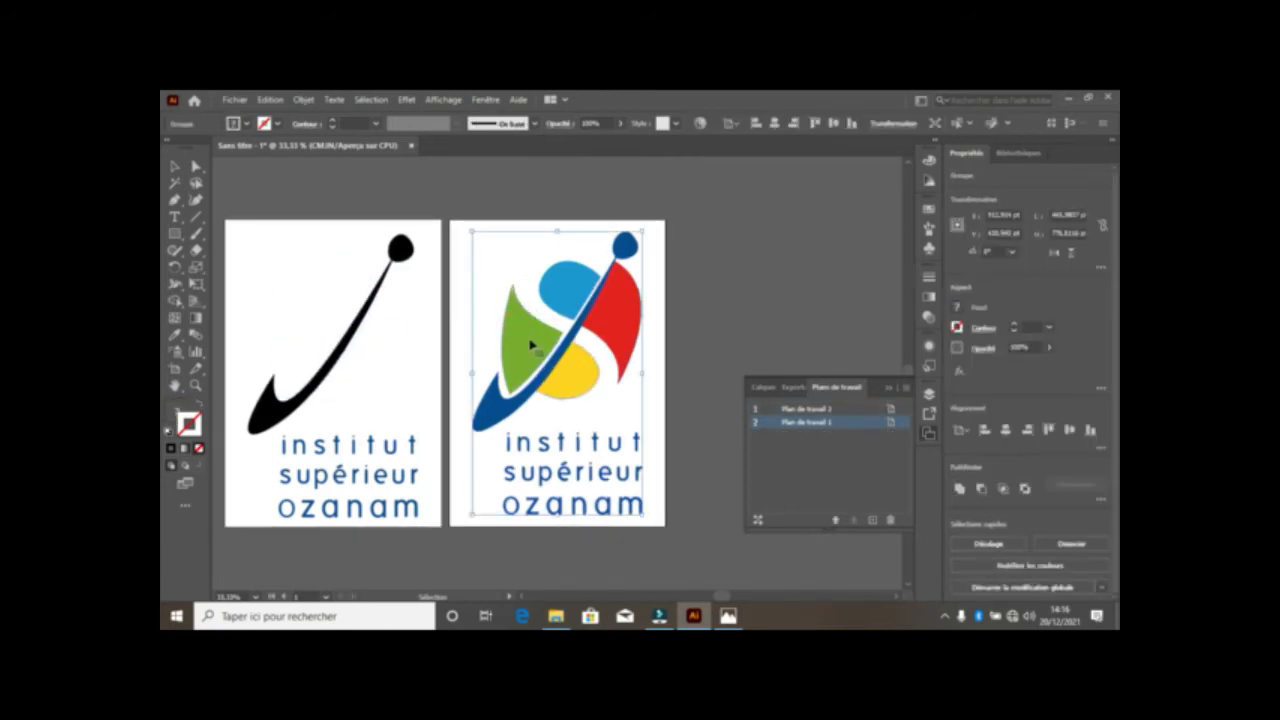
right_click(531, 344)
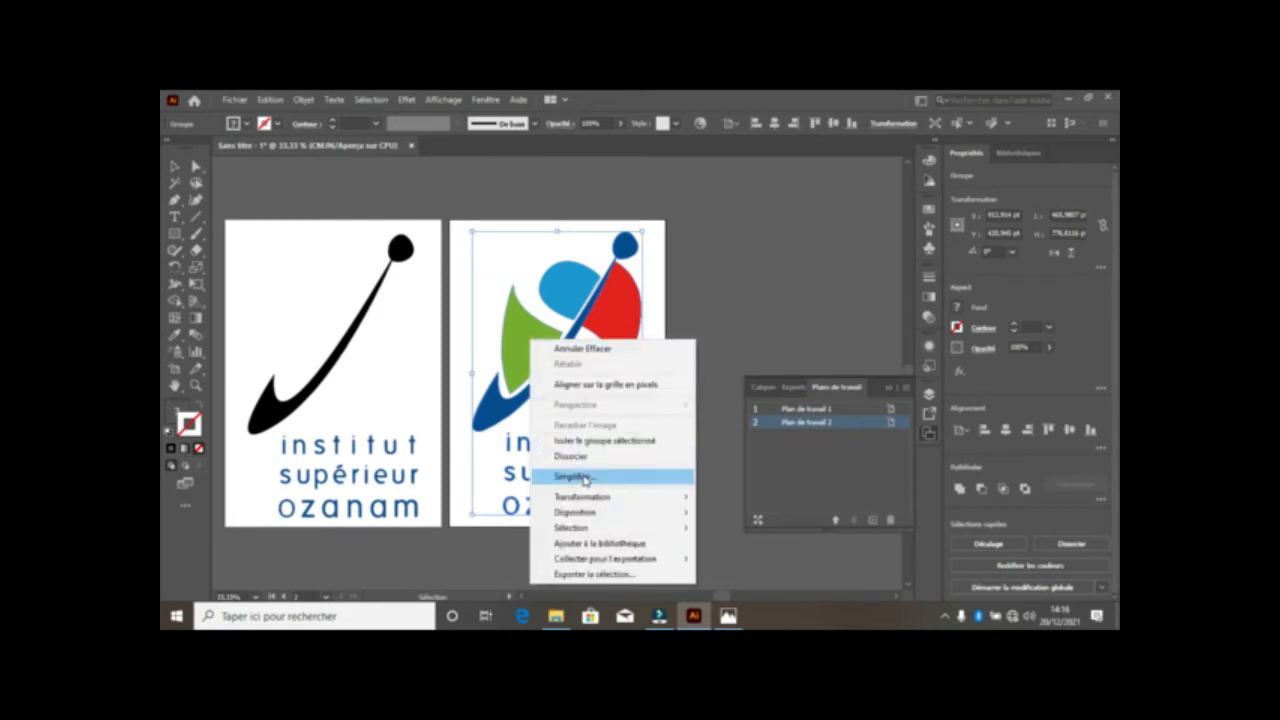
click(587, 463)
click(672, 282)
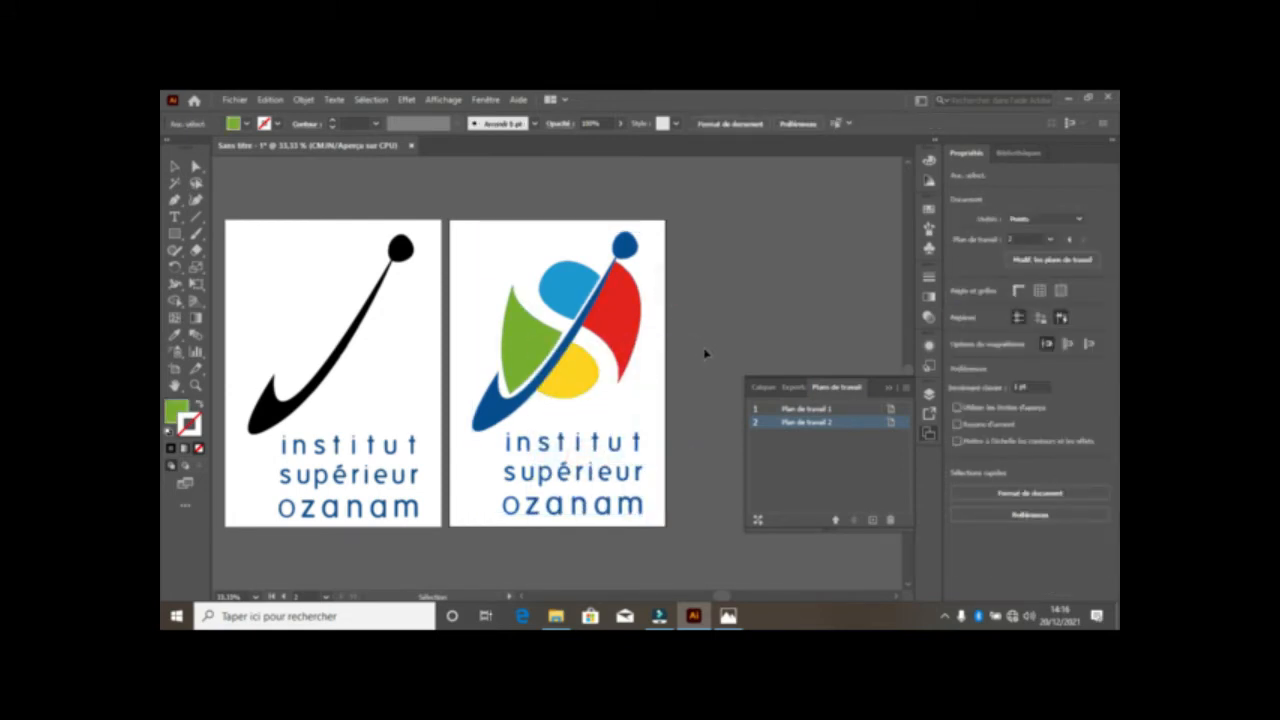
click(731, 323)
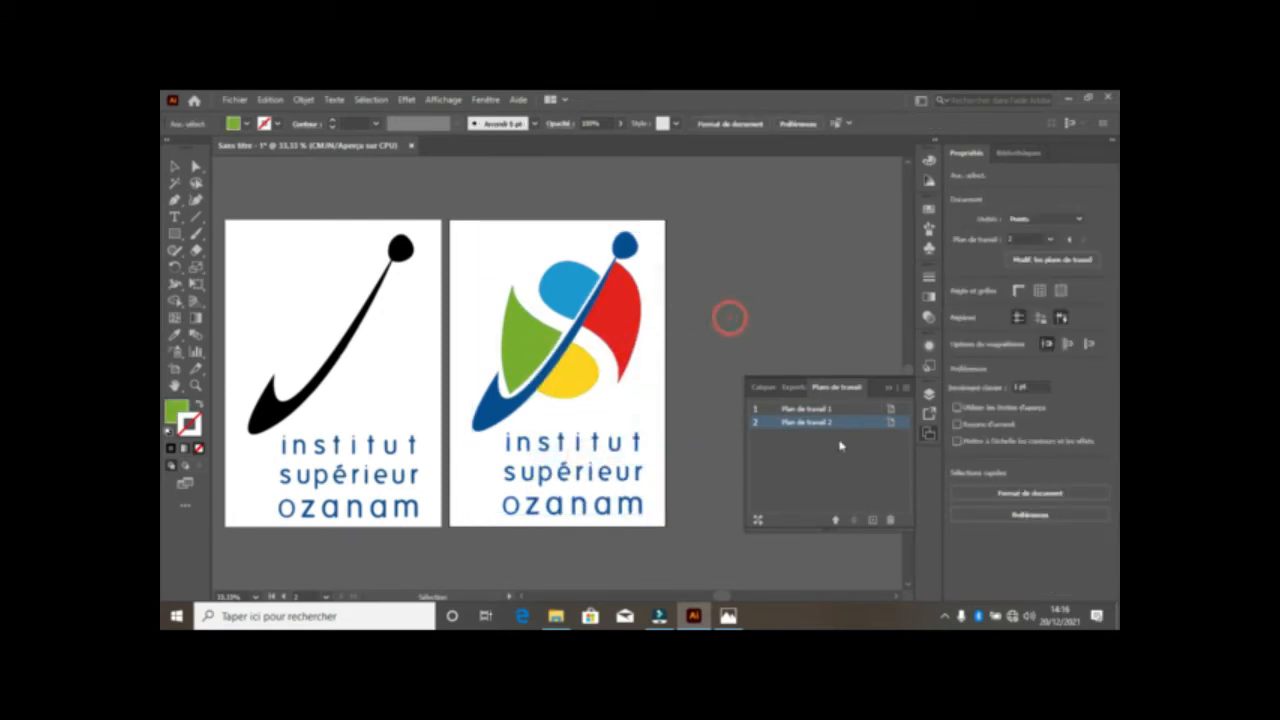
Step: Add three new artboards after the second one
click(872, 521)
click(872, 521)
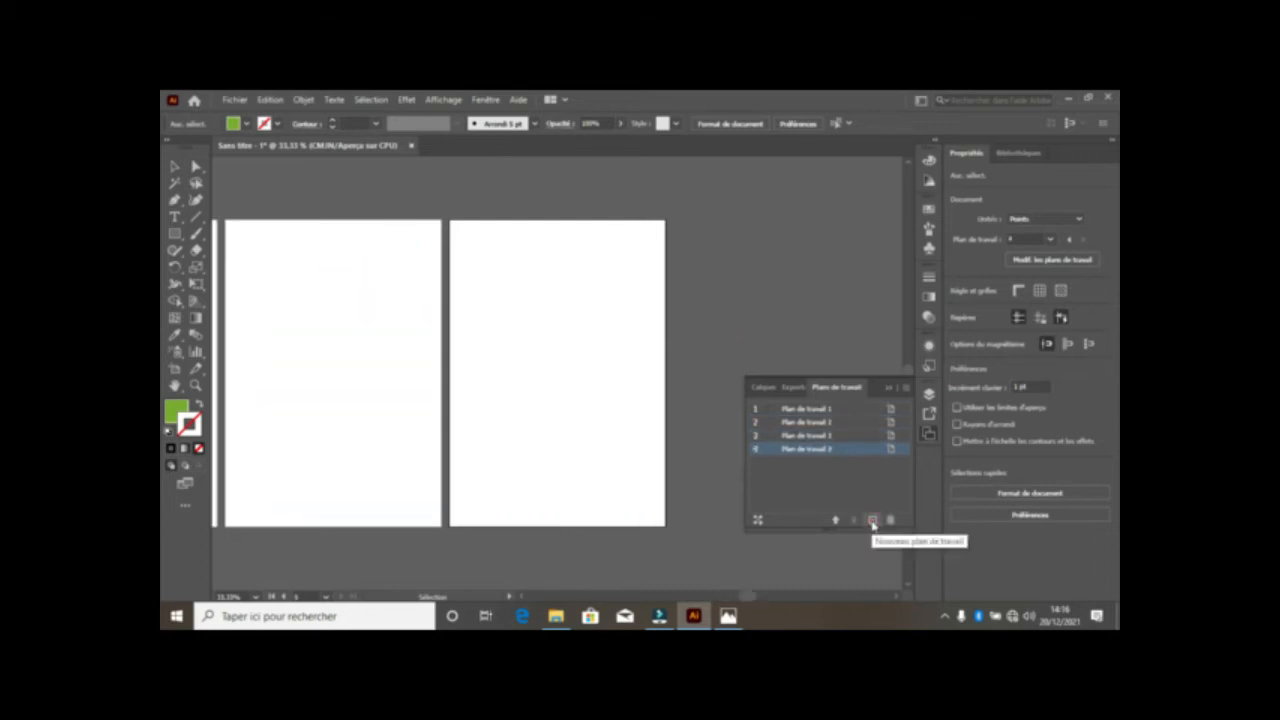
click(872, 521)
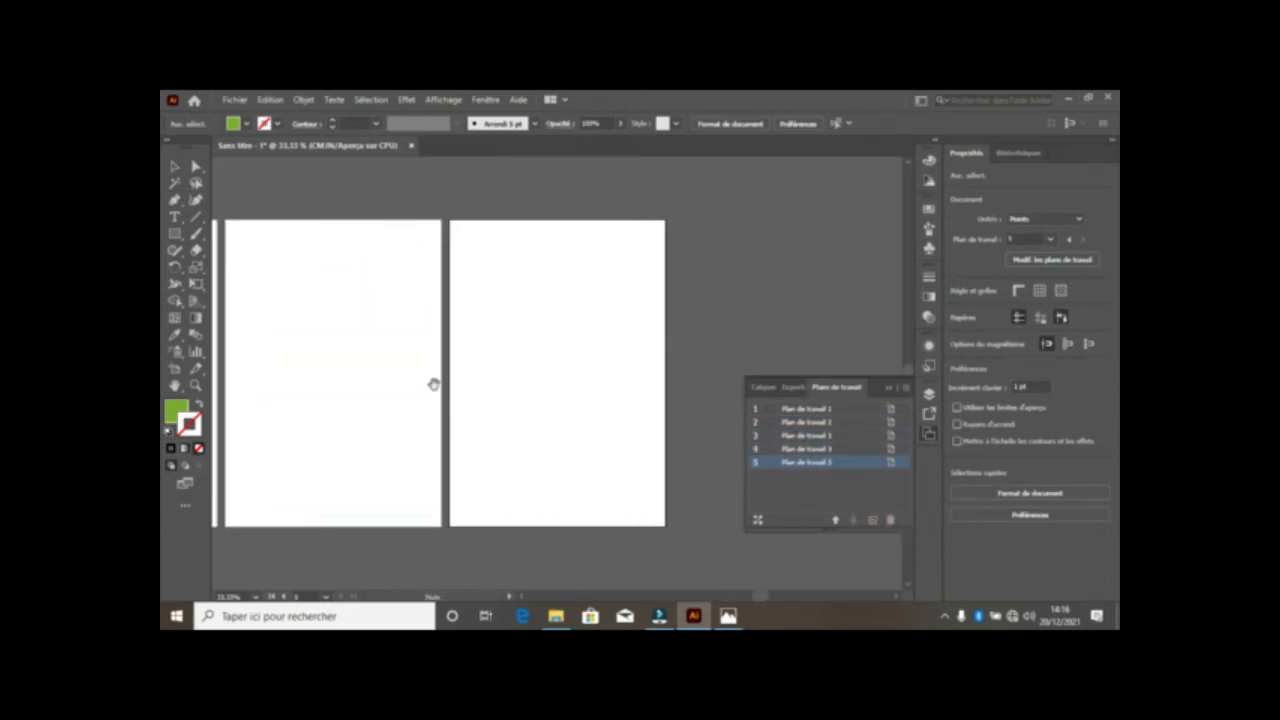
Step: Duplicate the complete coloured logo from the second artboard onto the third artboard and deselect it
drag(433, 384, 722, 328)
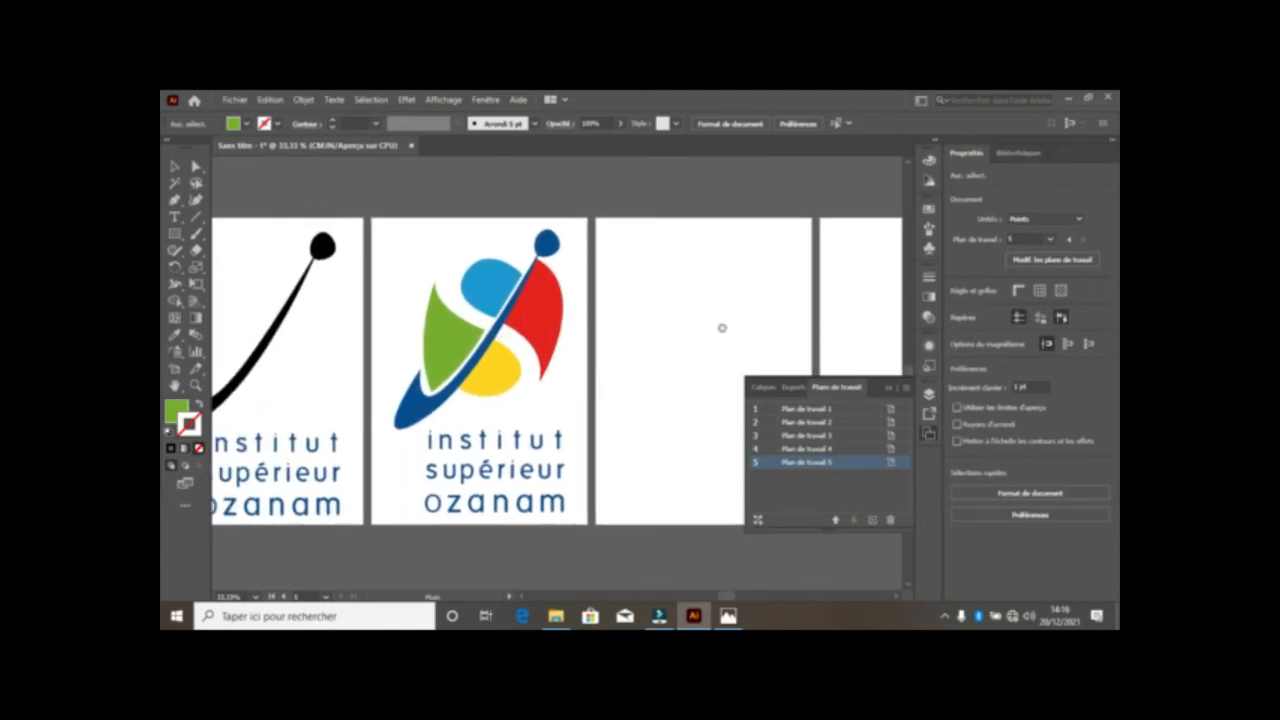
click(510, 292)
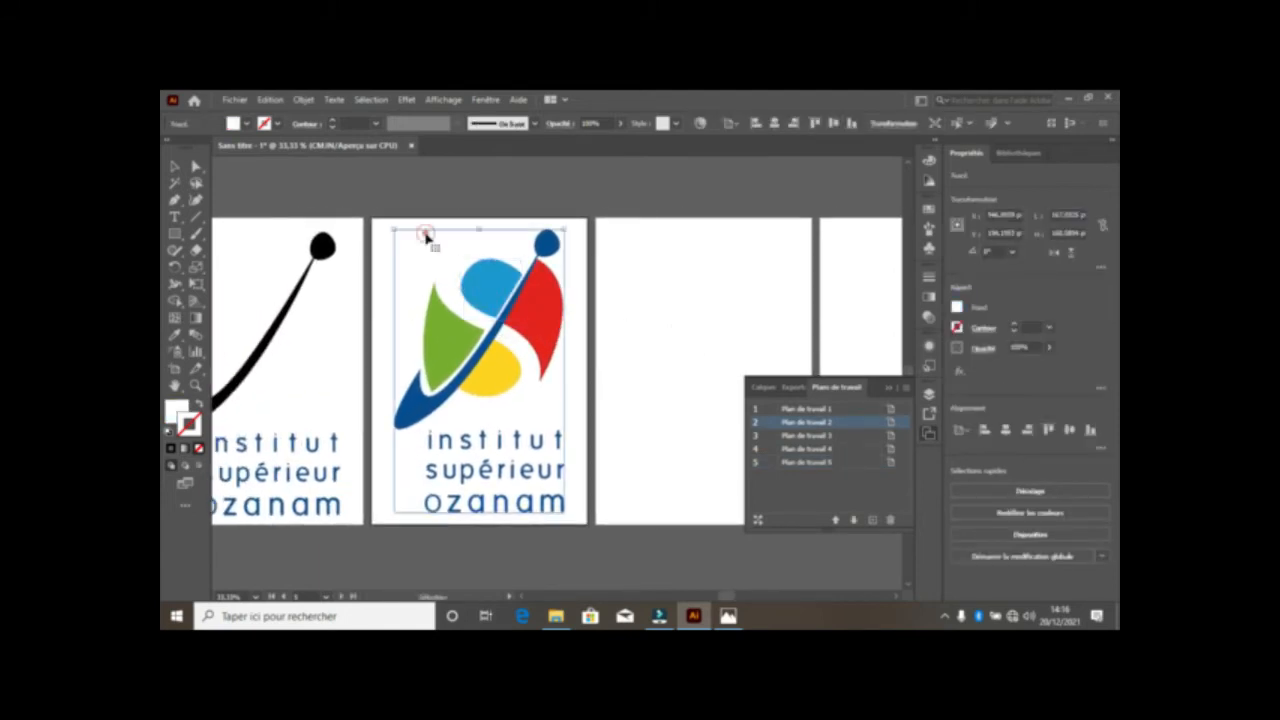
click(391, 210)
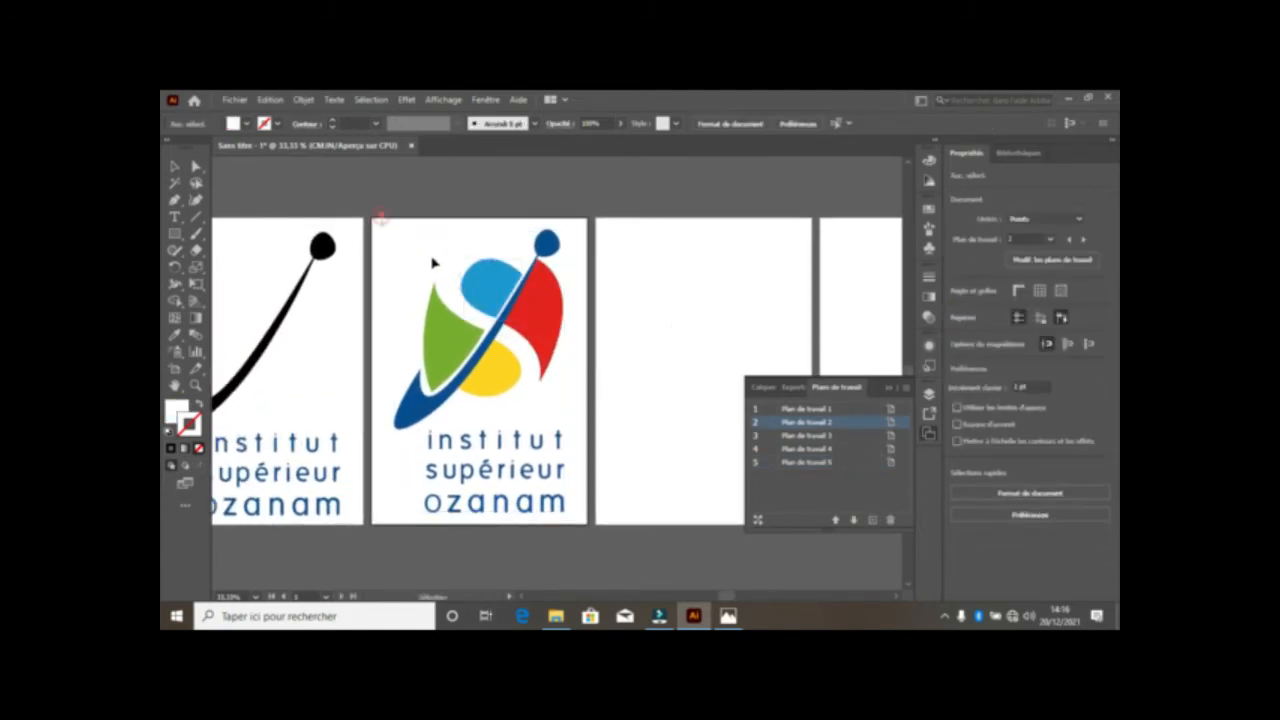
drag(581, 530, 717, 301)
click(449, 225)
Step: Give the green shape on the second artboard a black fill and a black stroke
click(435, 320)
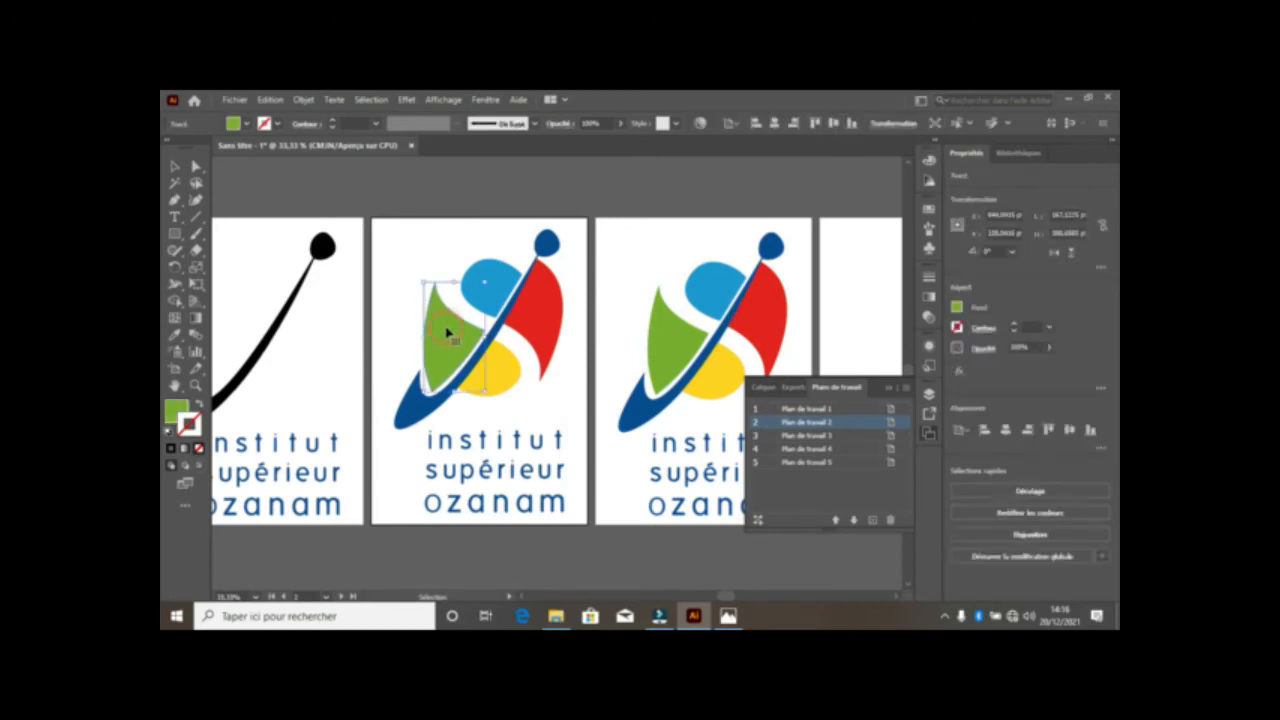
click(248, 126)
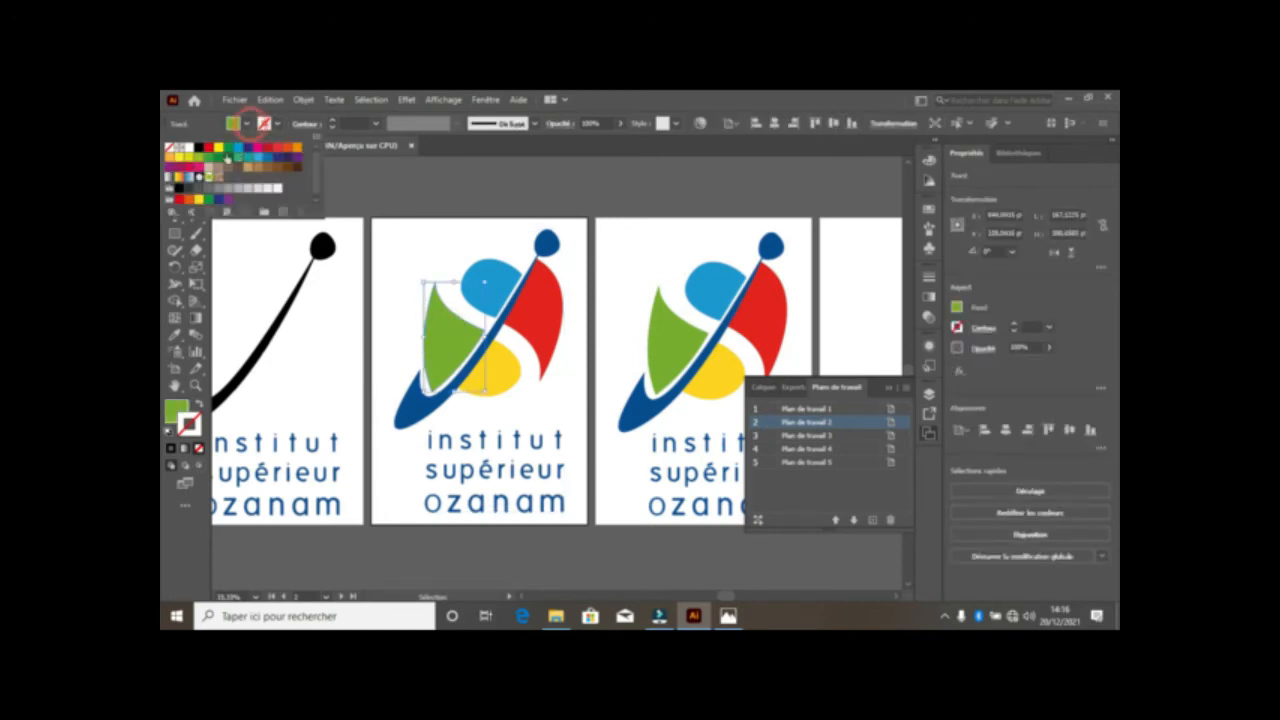
click(199, 148)
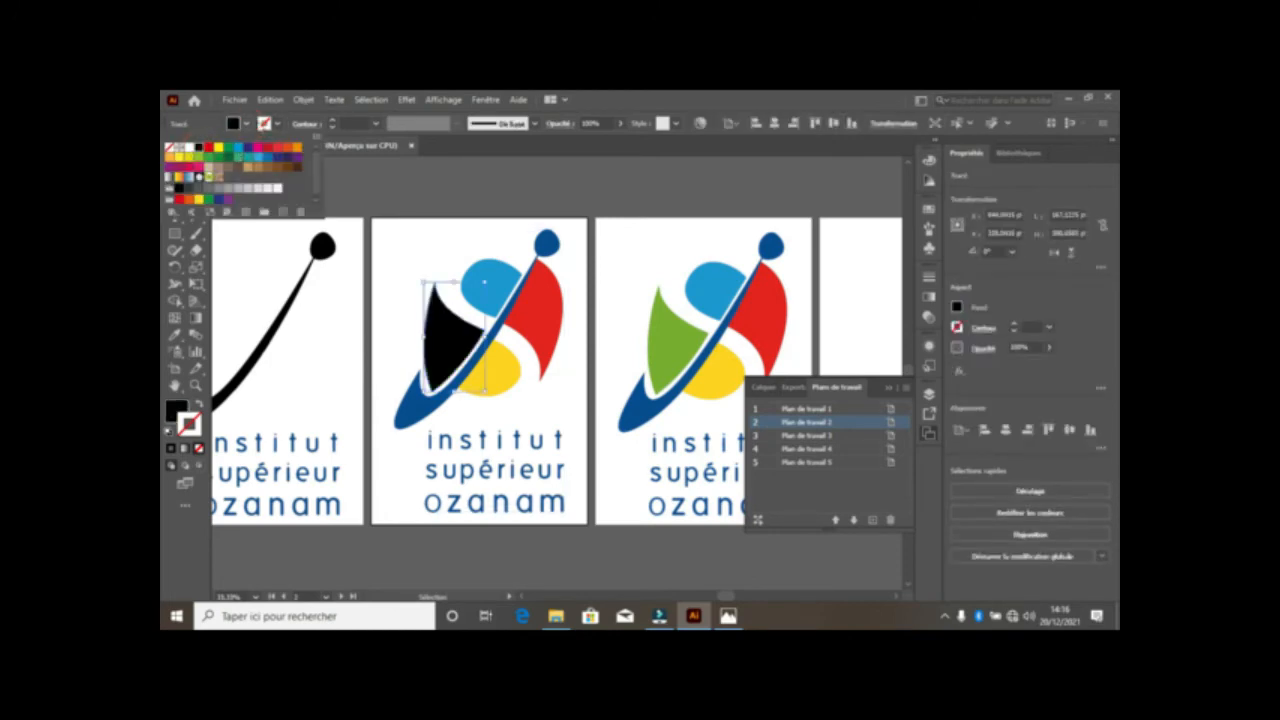
click(276, 125)
click(199, 148)
click(451, 217)
Step: Delete the light blue, red and yellow shapes and the dark blue swoosh from the logo on the second artboard
click(495, 289)
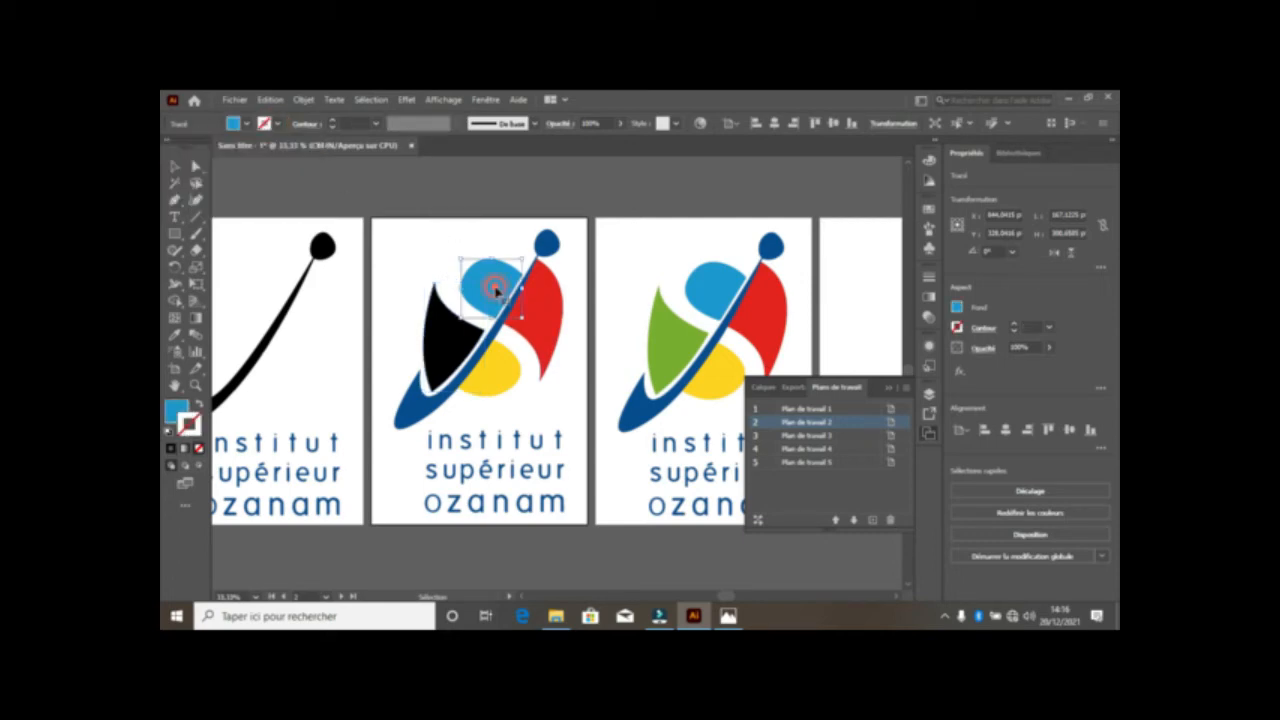
key(Delete)
click(562, 328)
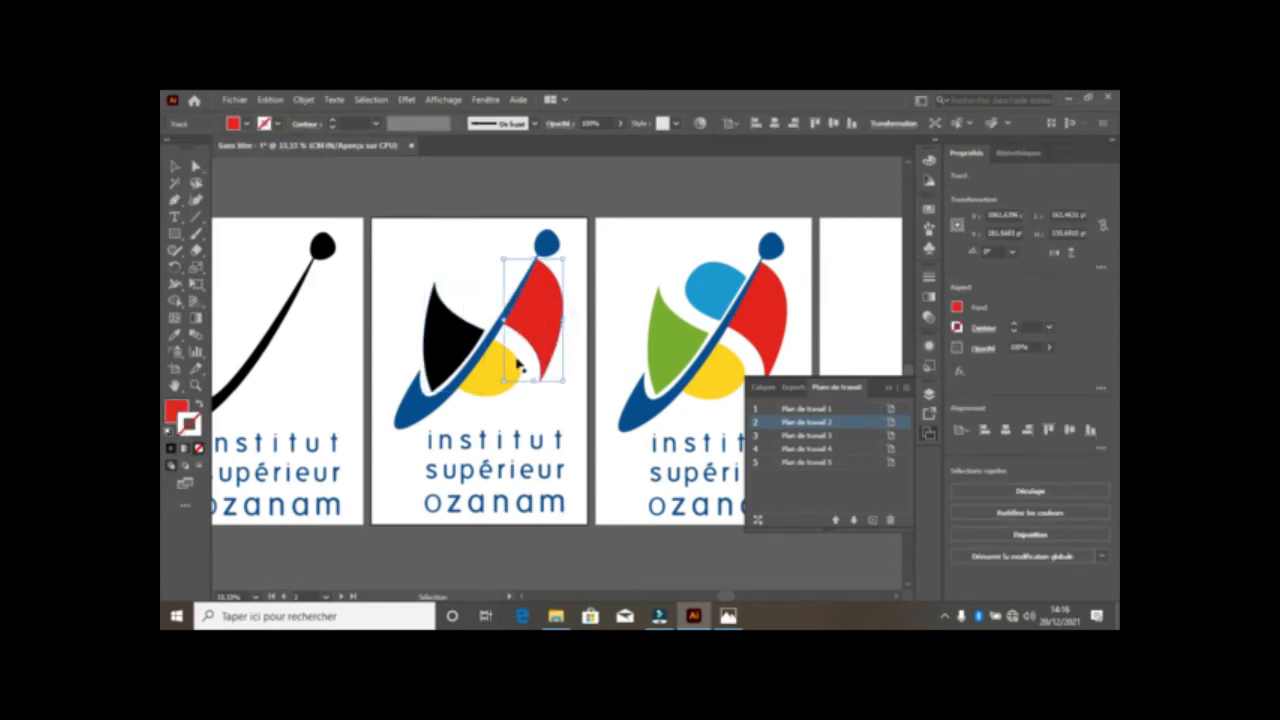
key(Delete)
click(497, 372)
key(Delete)
click(517, 335)
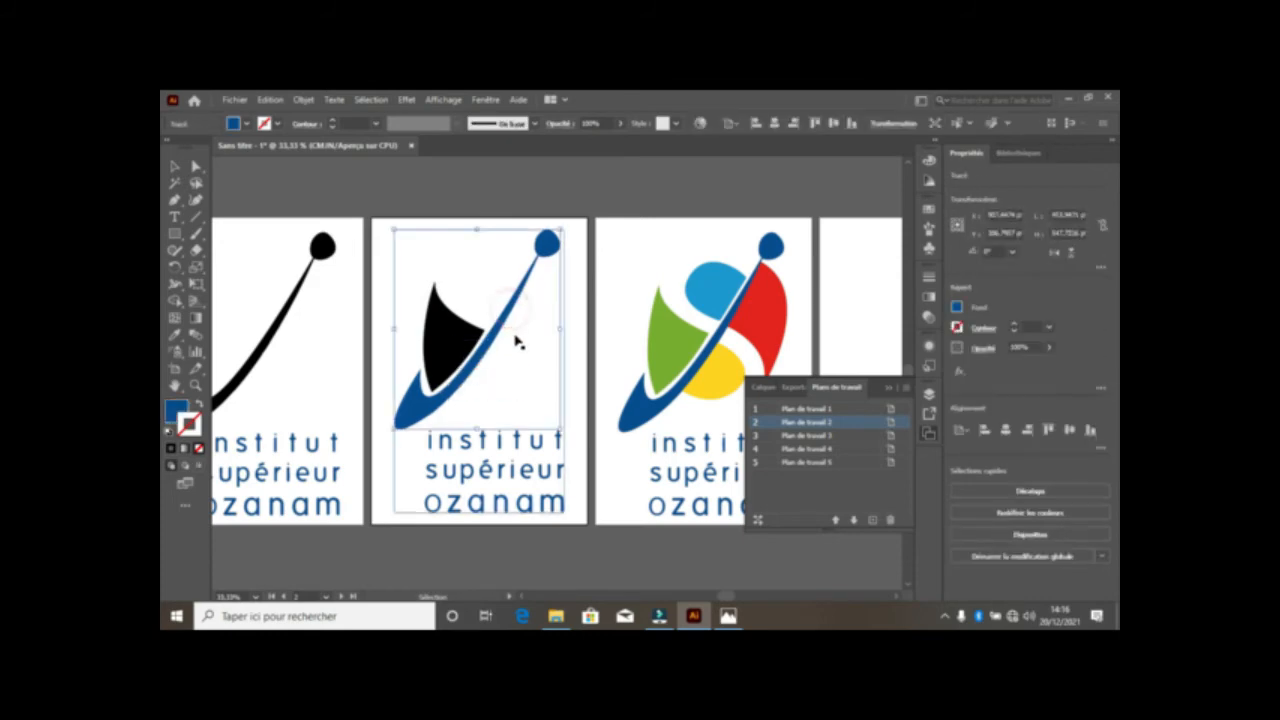
key(Delete)
Step: Delete the "institut supérieur ozanam" lettering from the second artboard
click(455, 445)
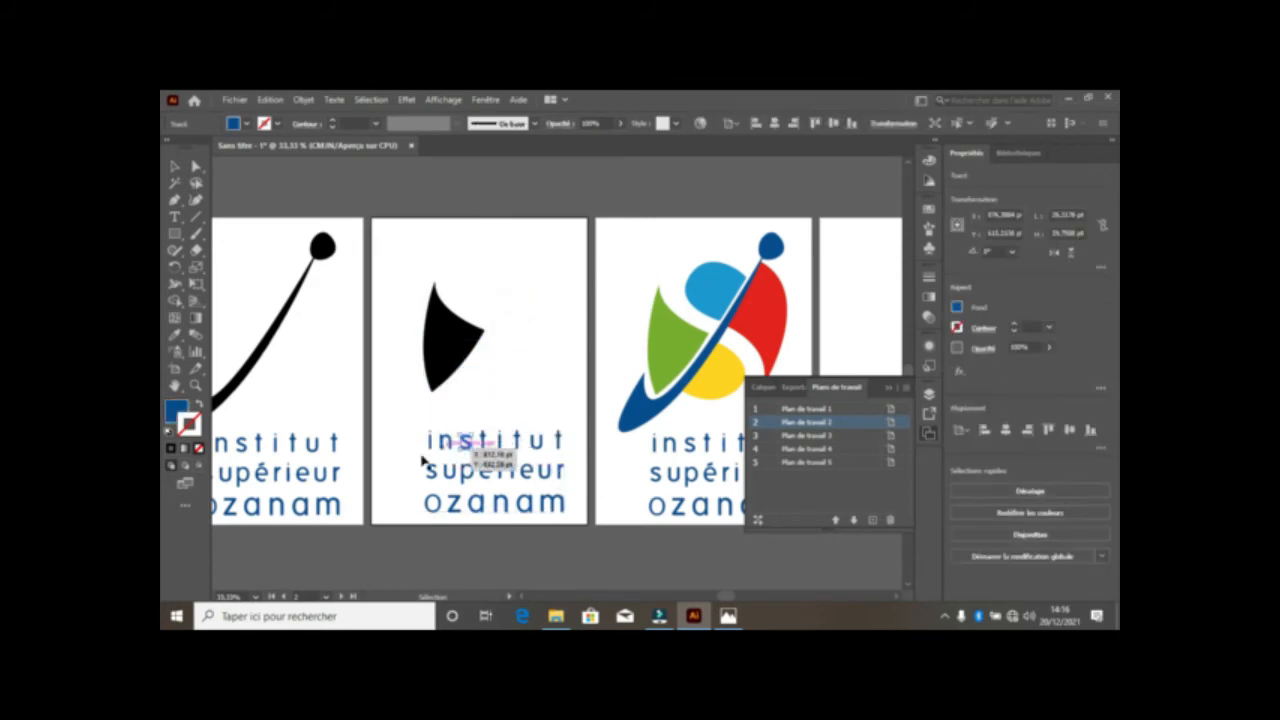
click(400, 434)
drag(371, 423, 581, 535)
key(Delete)
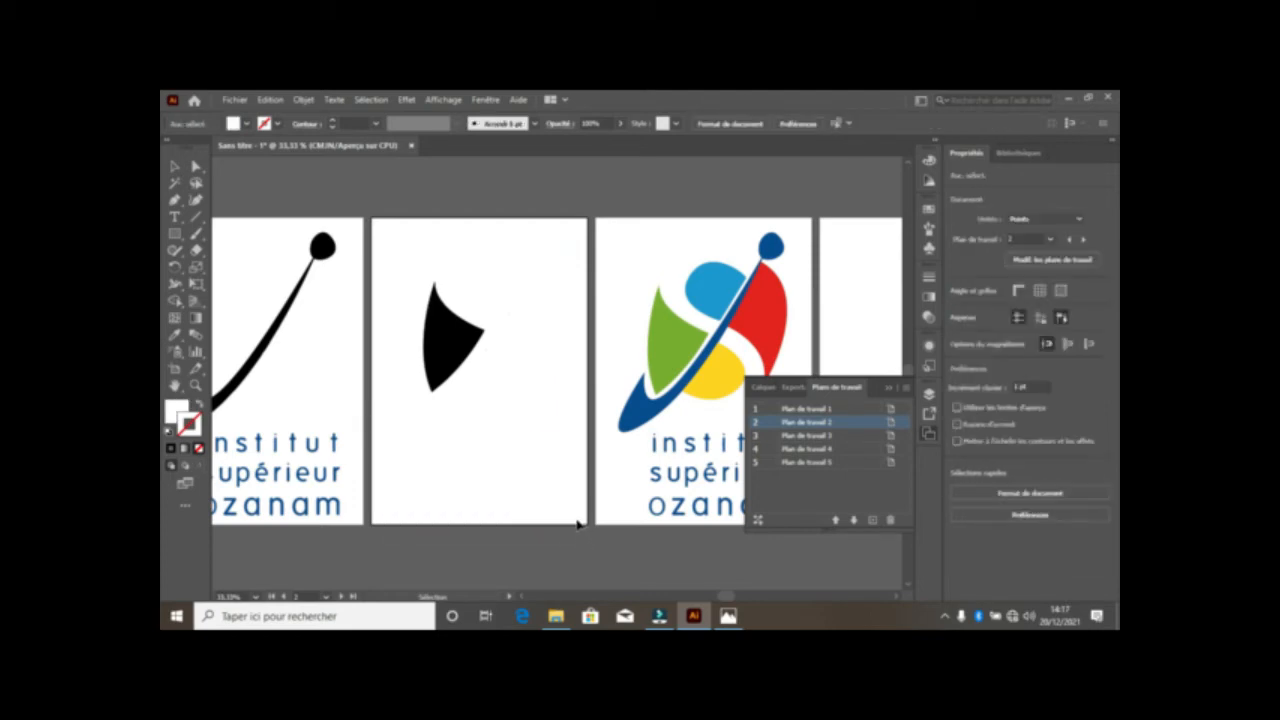
Step: Fill the yellow shape of the logo on the third artboard with black and deselect it
drag(613, 398, 393, 396)
click(499, 391)
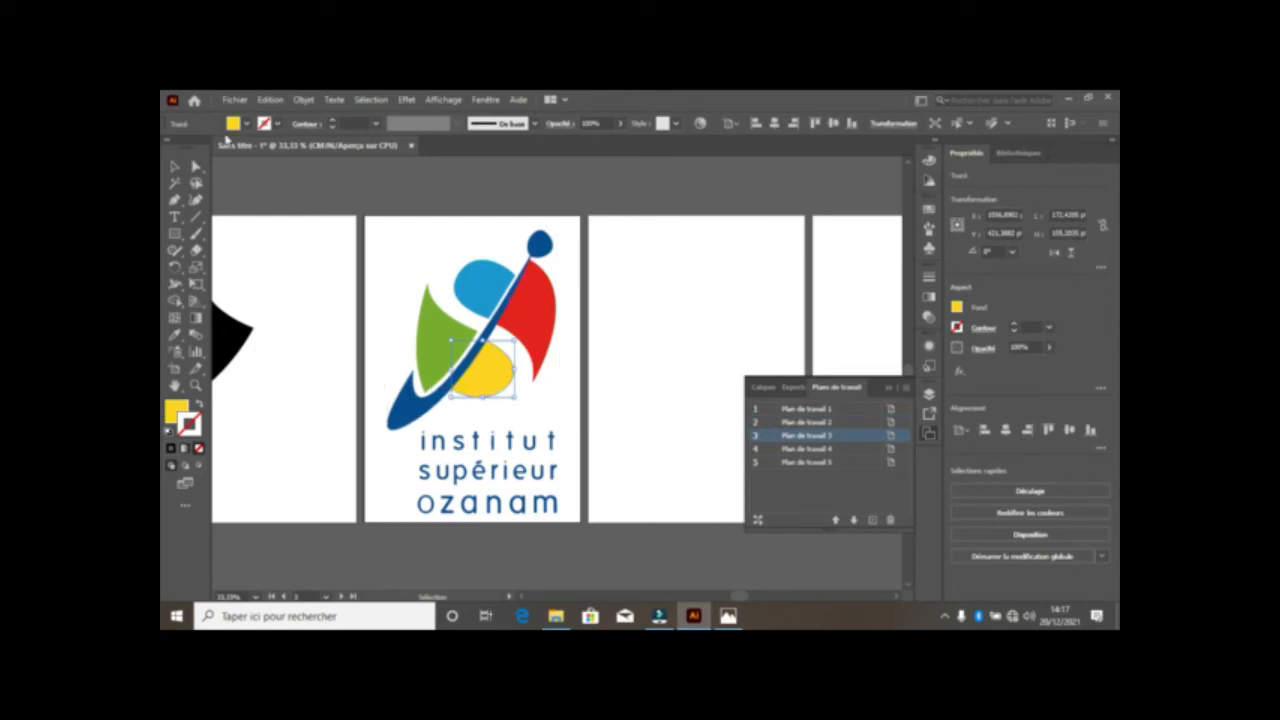
click(247, 124)
click(199, 147)
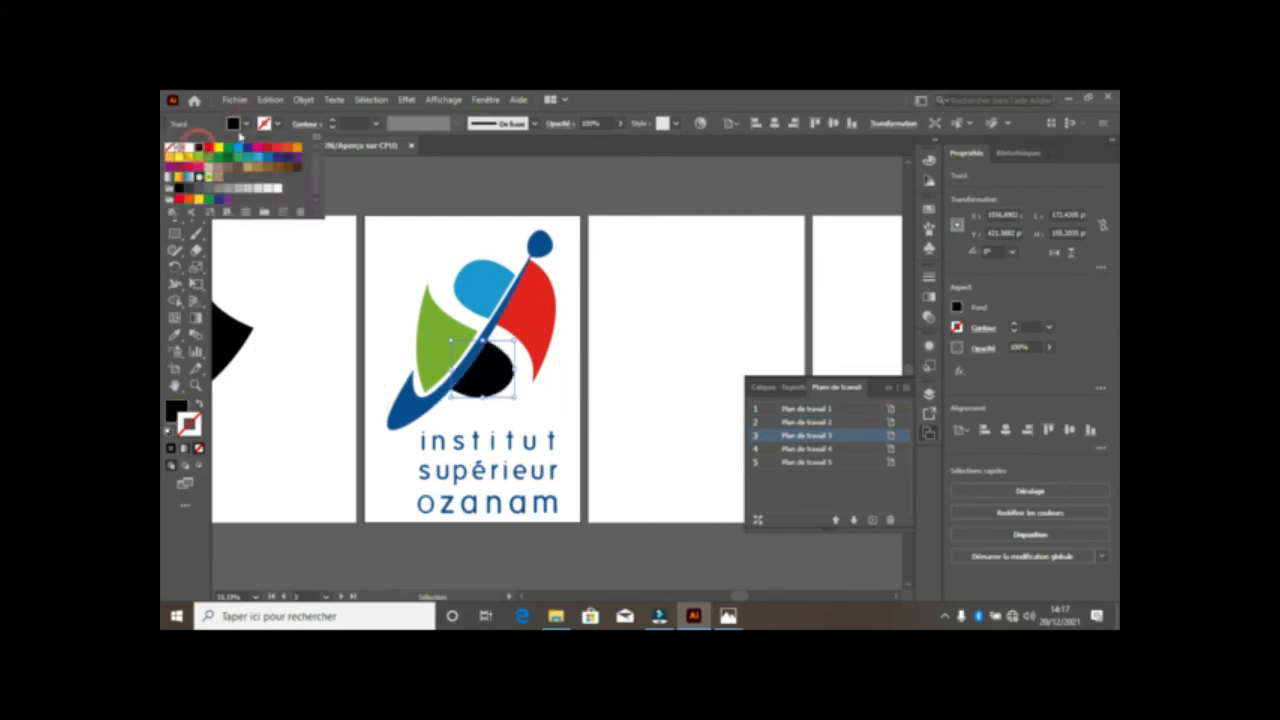
click(409, 263)
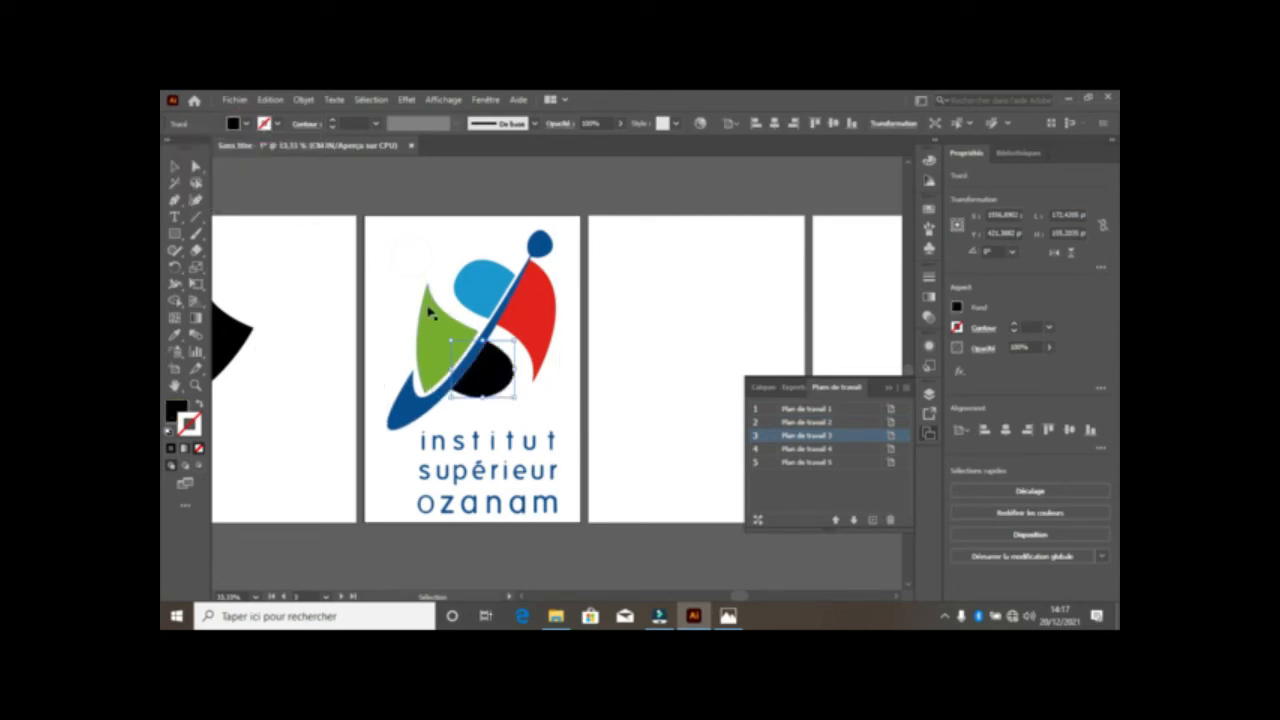
click(414, 214)
Step: Duplicate the whole logo from the third artboard onto the fourth artboard and clear the selection
drag(368, 222, 600, 557)
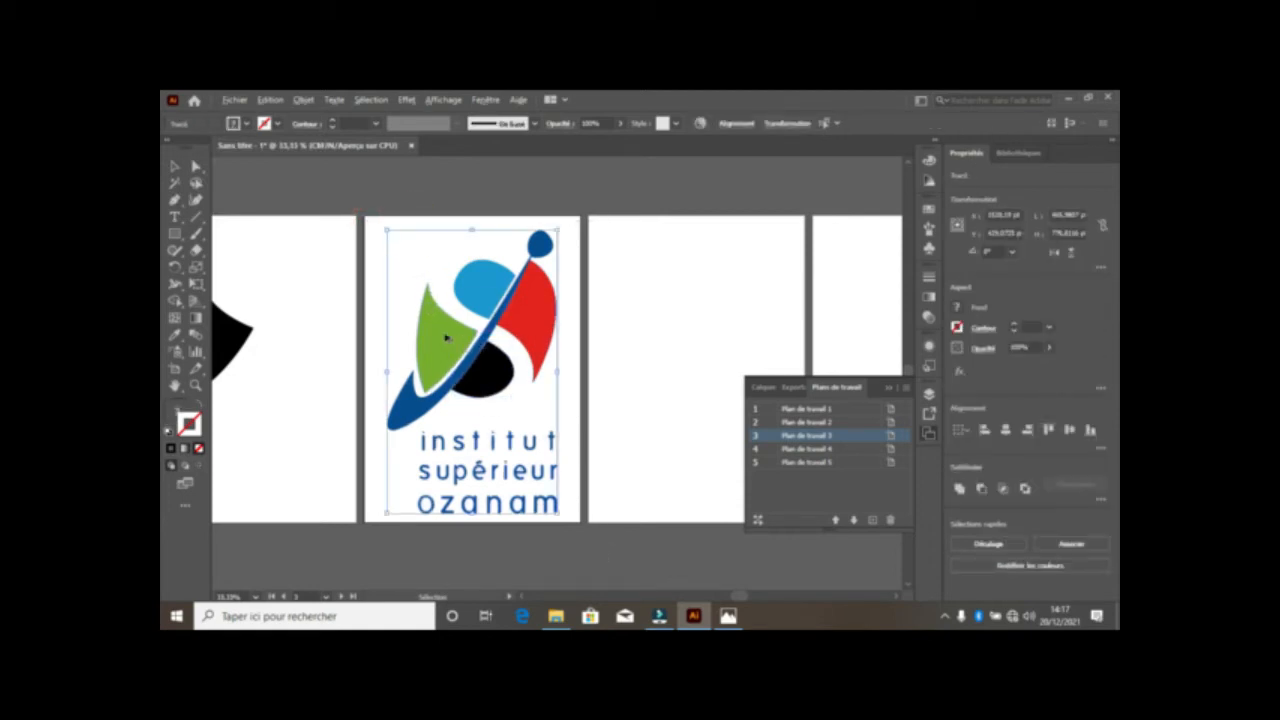
drag(446, 338, 675, 333)
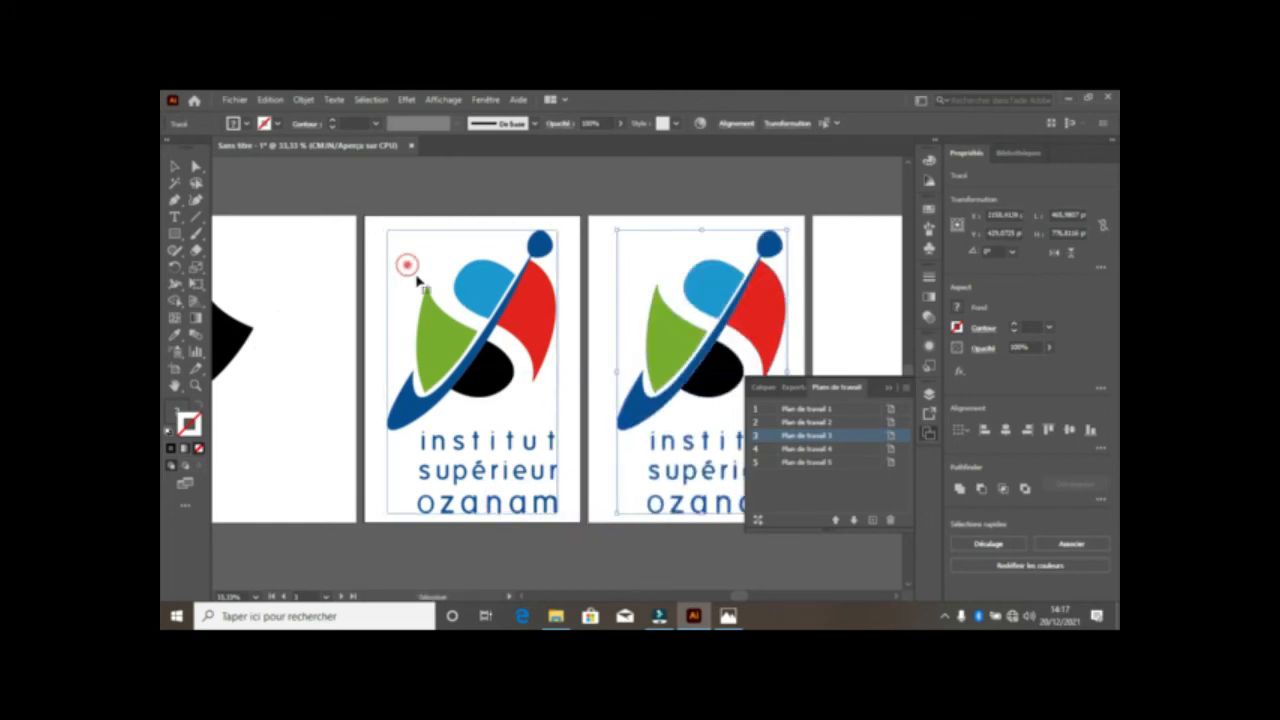
click(440, 328)
double_click(440, 320)
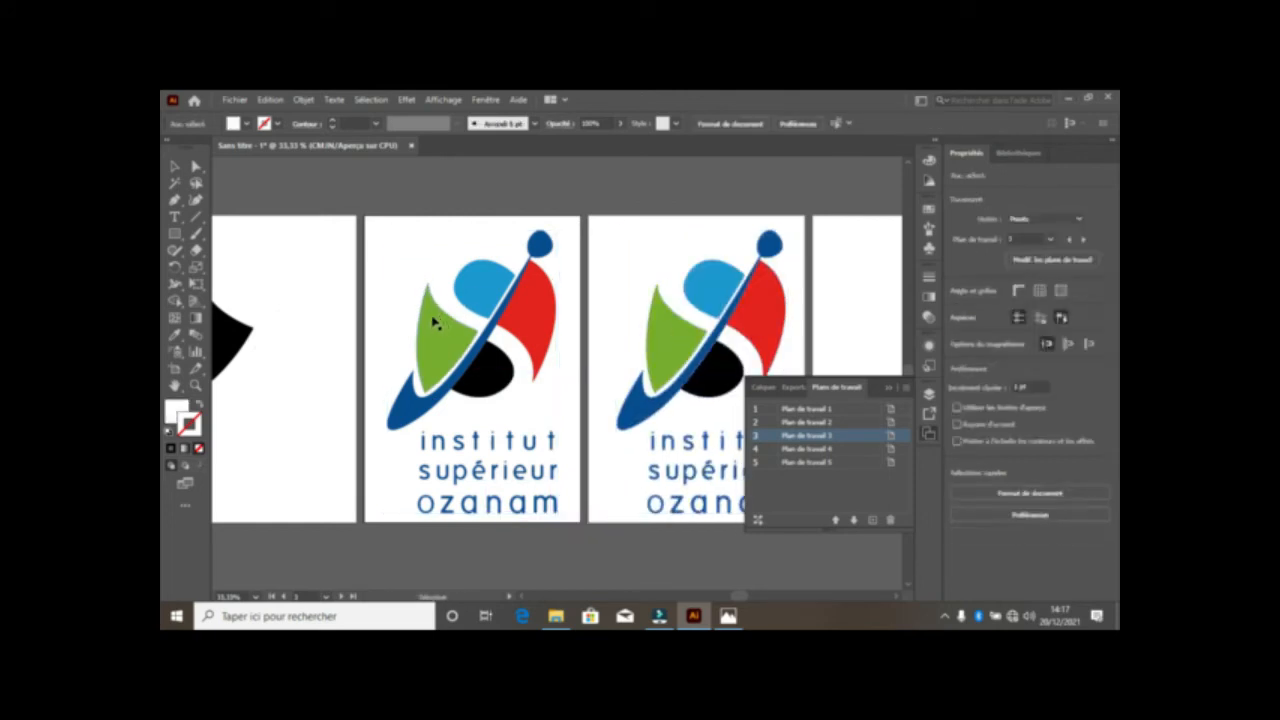
Step: Delete the green, light blue and red shapes and the dark blue swoosh from the logo on the third artboard
click(432, 322)
key(Delete)
click(508, 298)
key(Delete)
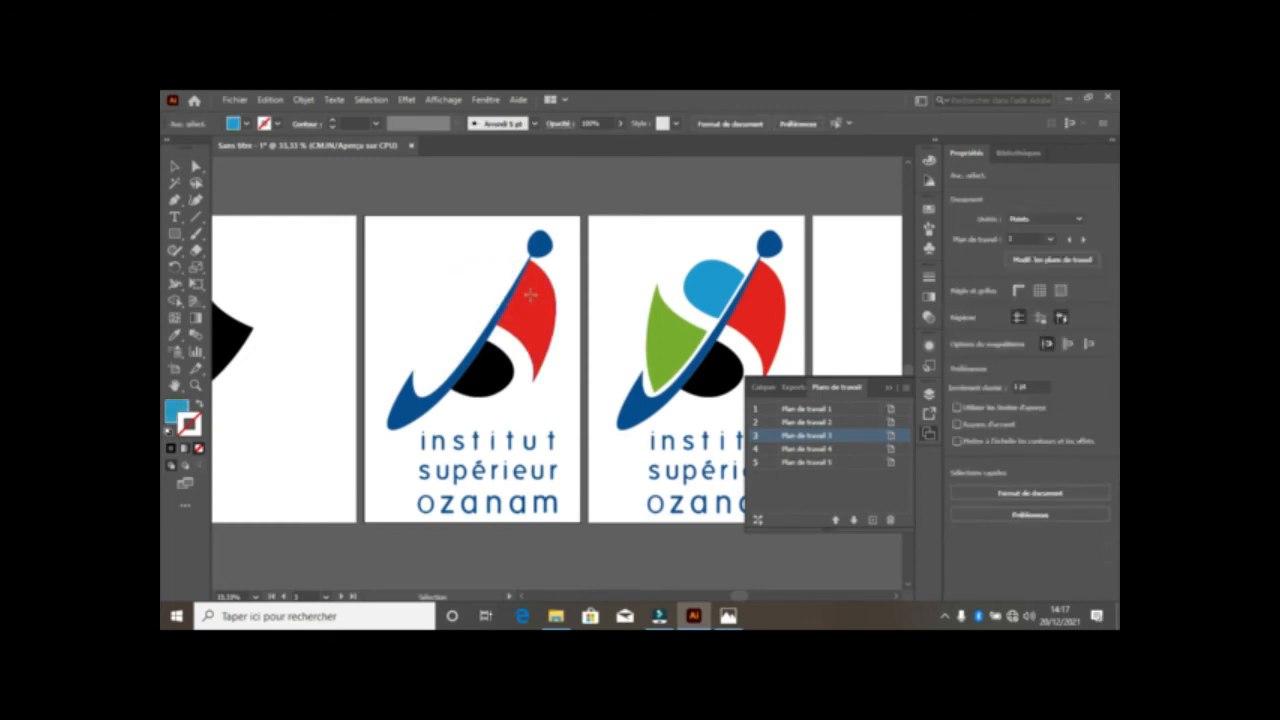
click(530, 300)
key(Delete)
click(515, 358)
key(Delete)
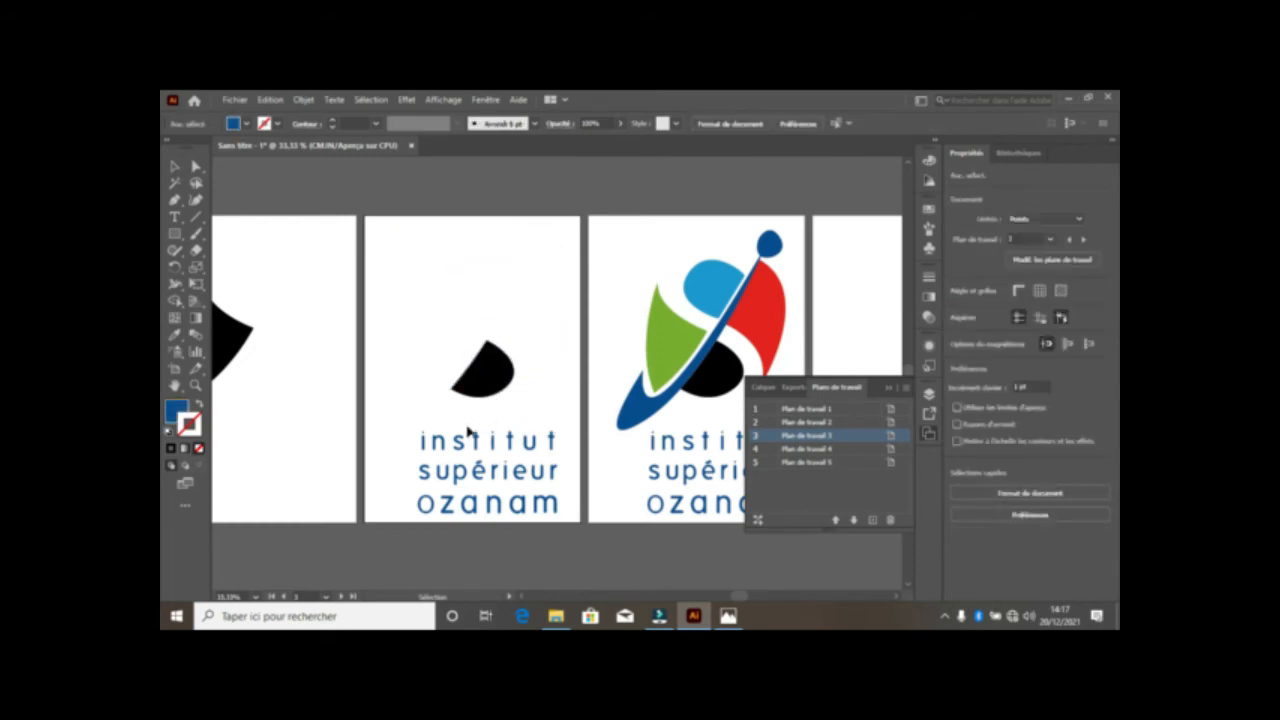
Step: Give the "institut supérieur ozanam" lettering on the third artboard a black fill and a black stroke
drag(400, 431, 583, 543)
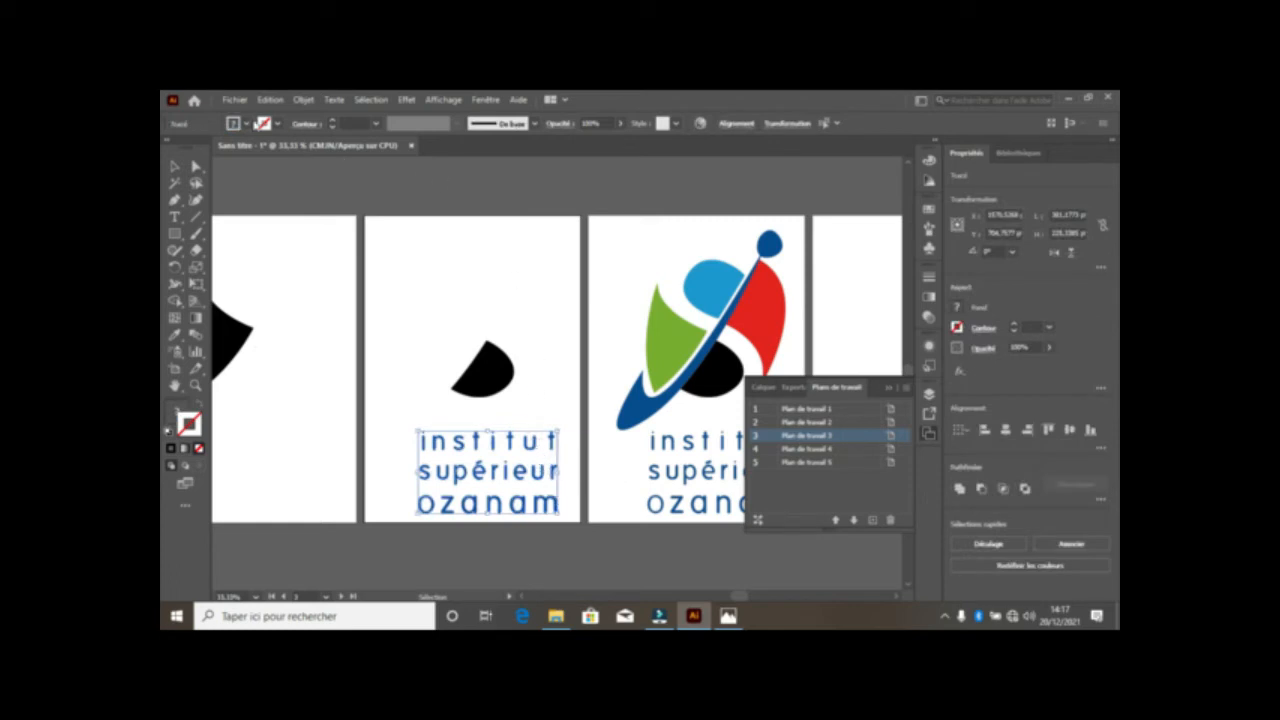
click(246, 123)
click(199, 147)
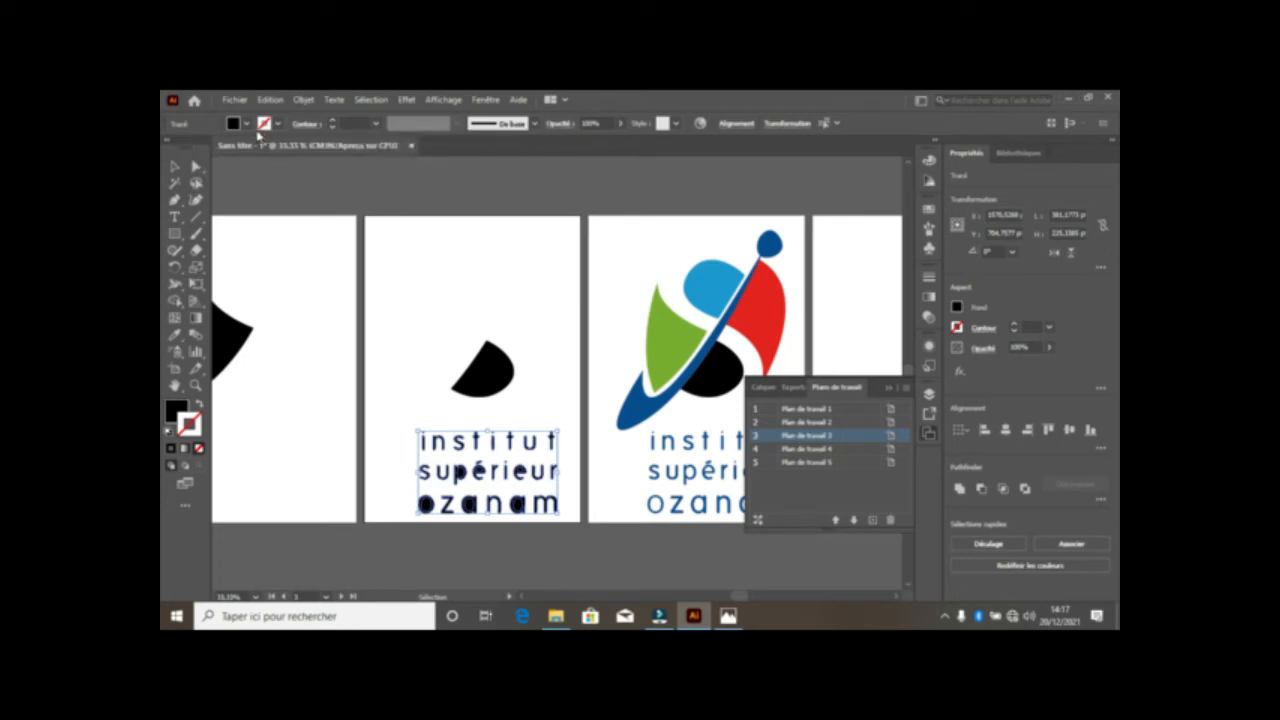
click(278, 124)
click(199, 147)
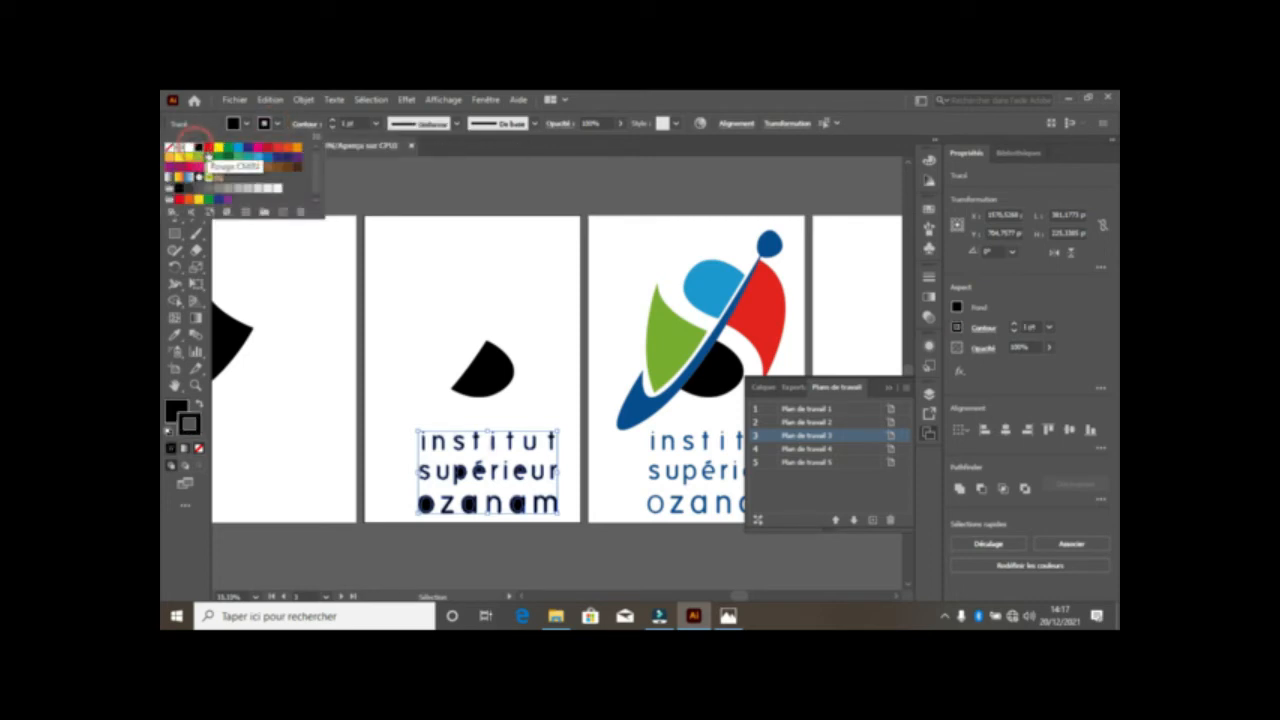
key(Escape)
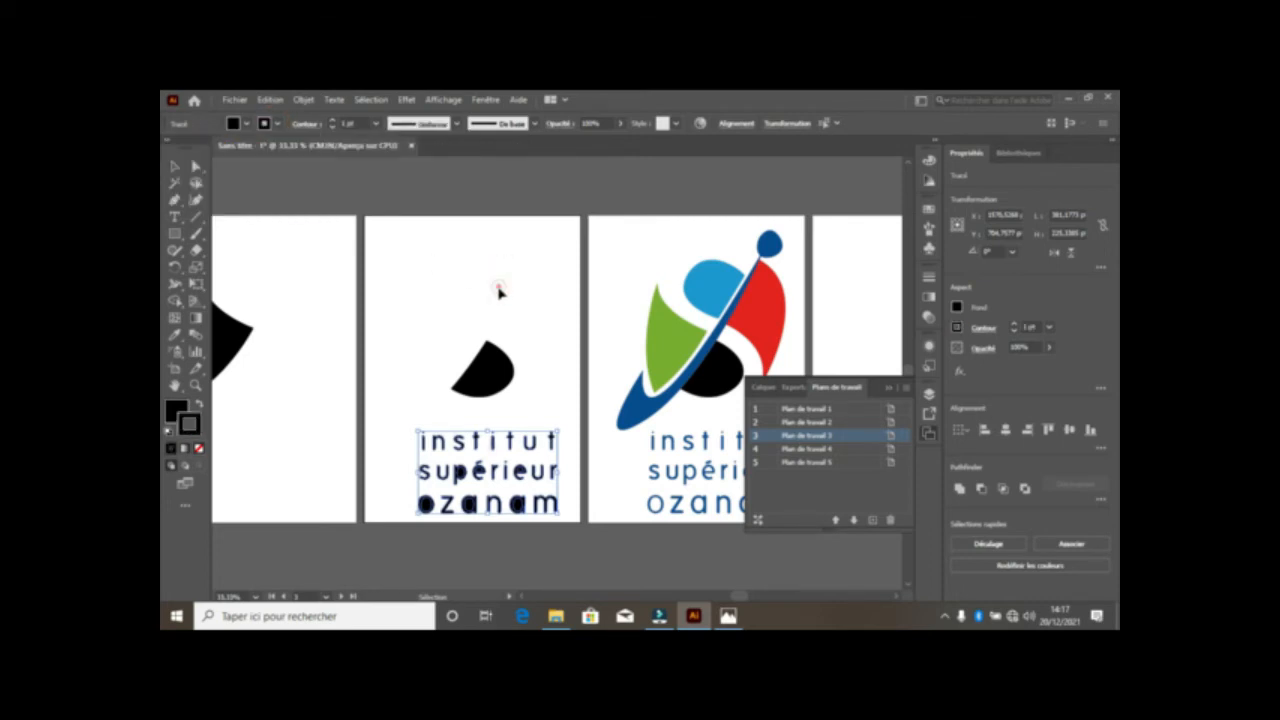
click(499, 291)
Step: Duplicate the whole logo from the fourth artboard onto the fifth artboard
scroll(677, 394, right, 3)
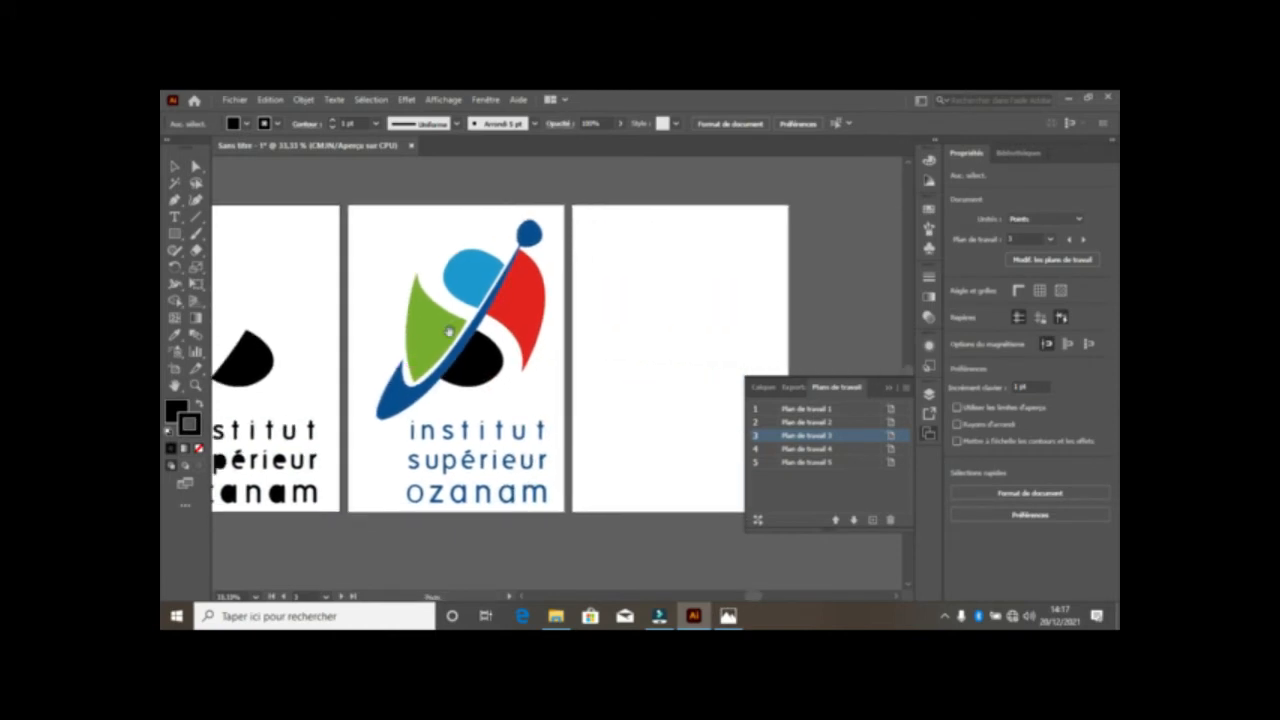
drag(380, 211, 558, 460)
drag(454, 361, 676, 361)
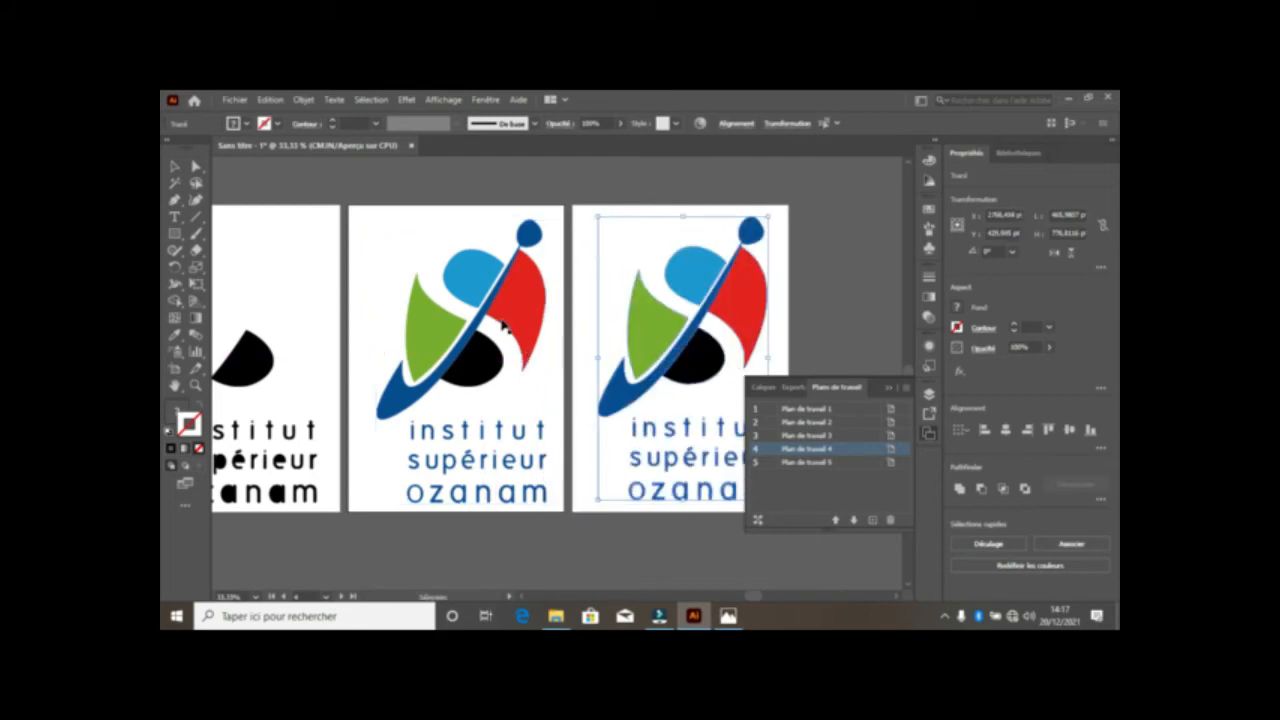
Step: Delete the black shape from the logo on the fourth artboard and fill its red shape with black
click(488, 362)
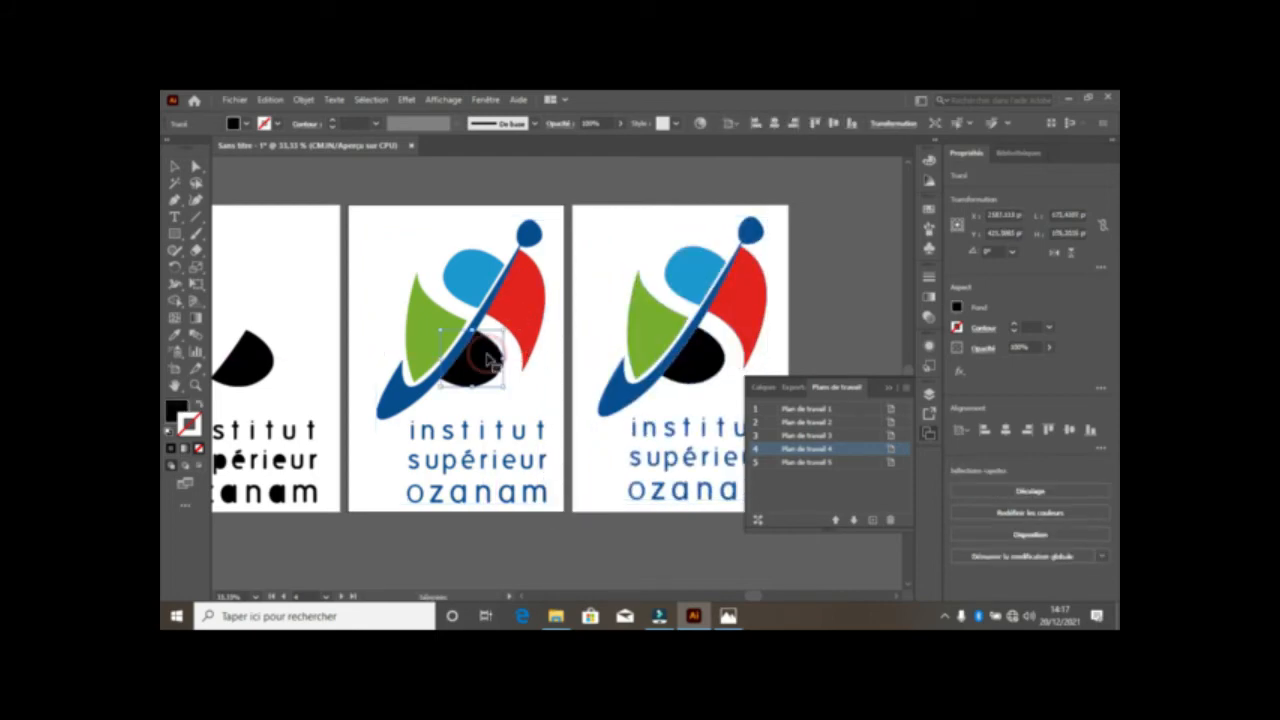
key(Delete)
click(517, 297)
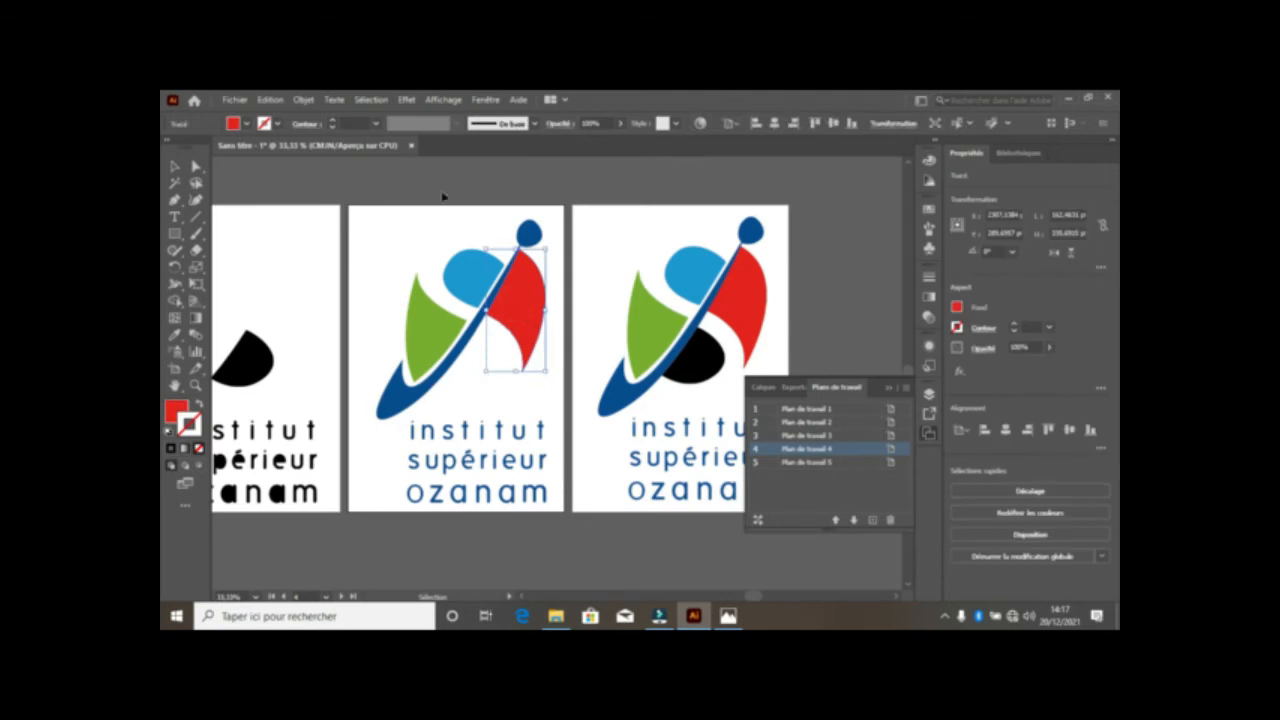
click(247, 123)
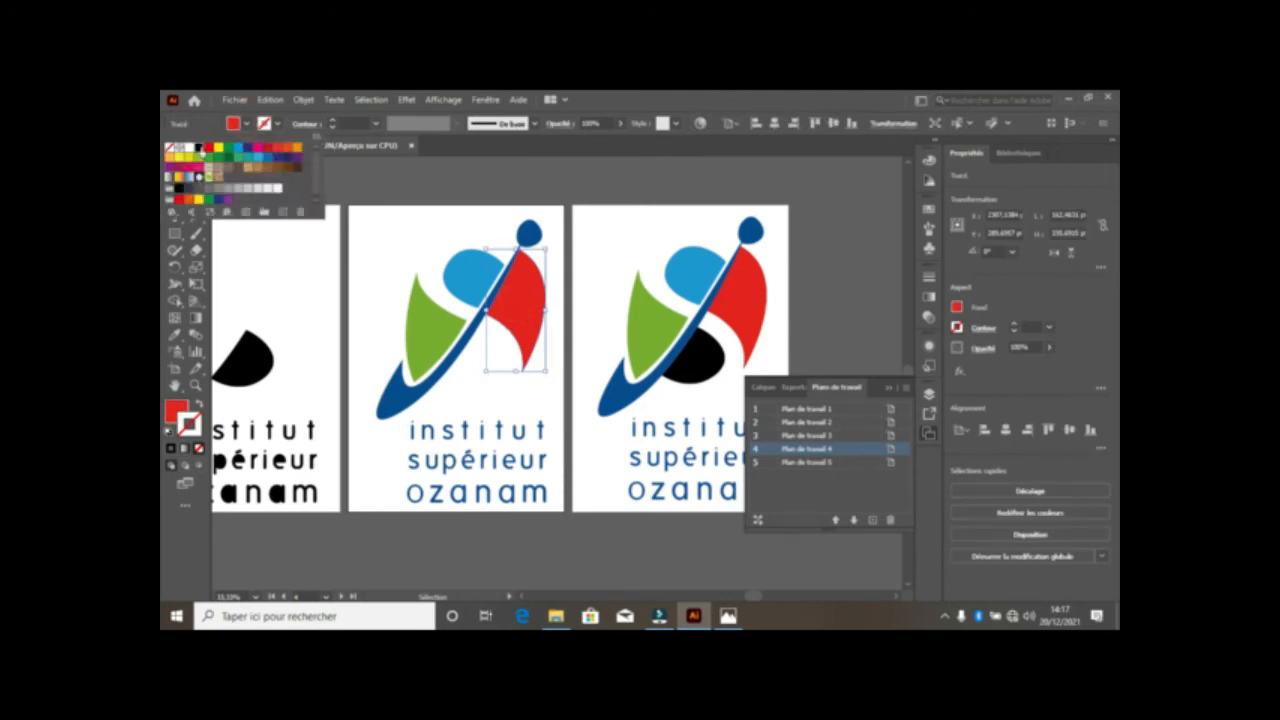
click(198, 147)
click(586, 243)
Step: Delete the dark blue swoosh, the light blue and green shapes and the lettering from the fourth artboard
click(529, 229)
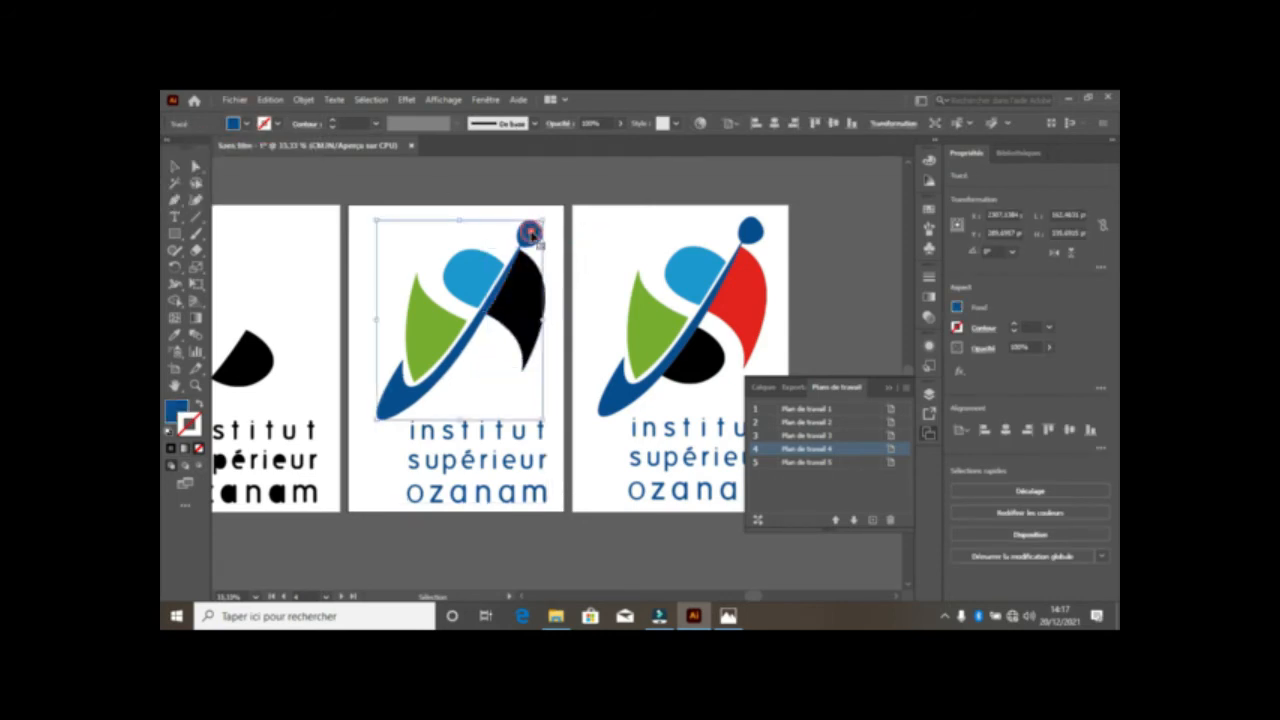
key(Delete)
click(492, 268)
key(Delete)
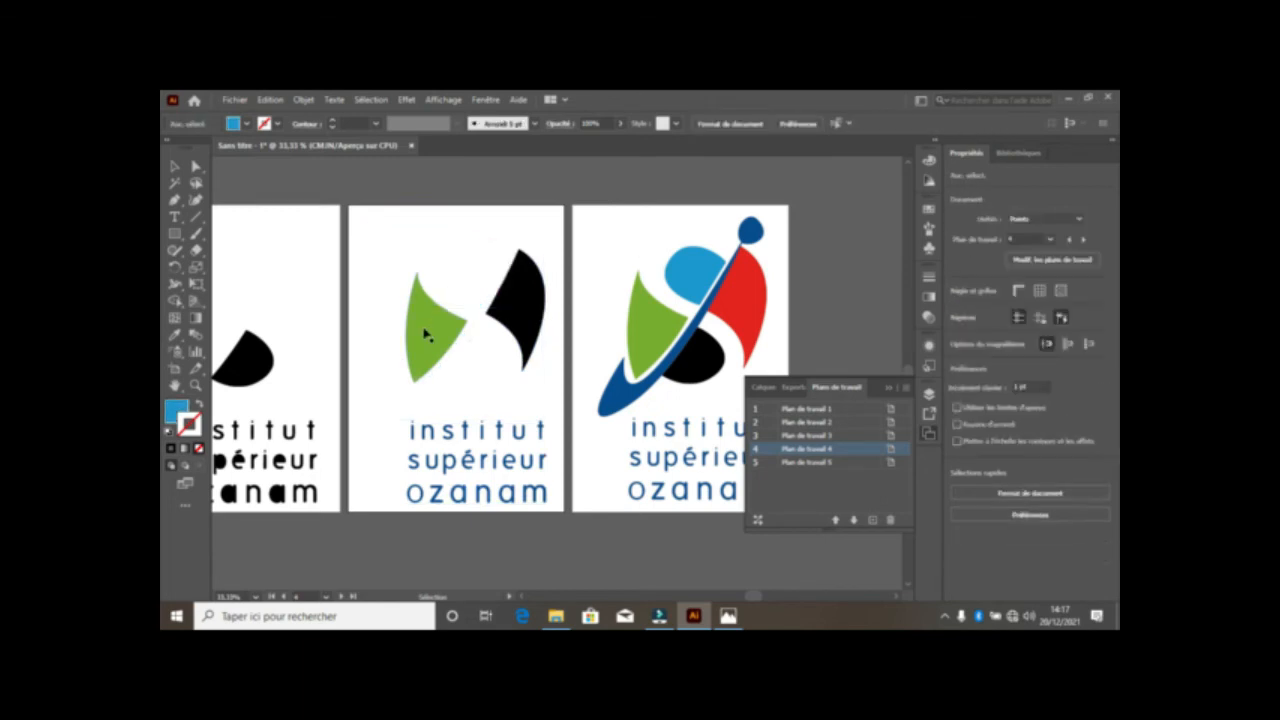
click(423, 334)
key(Delete)
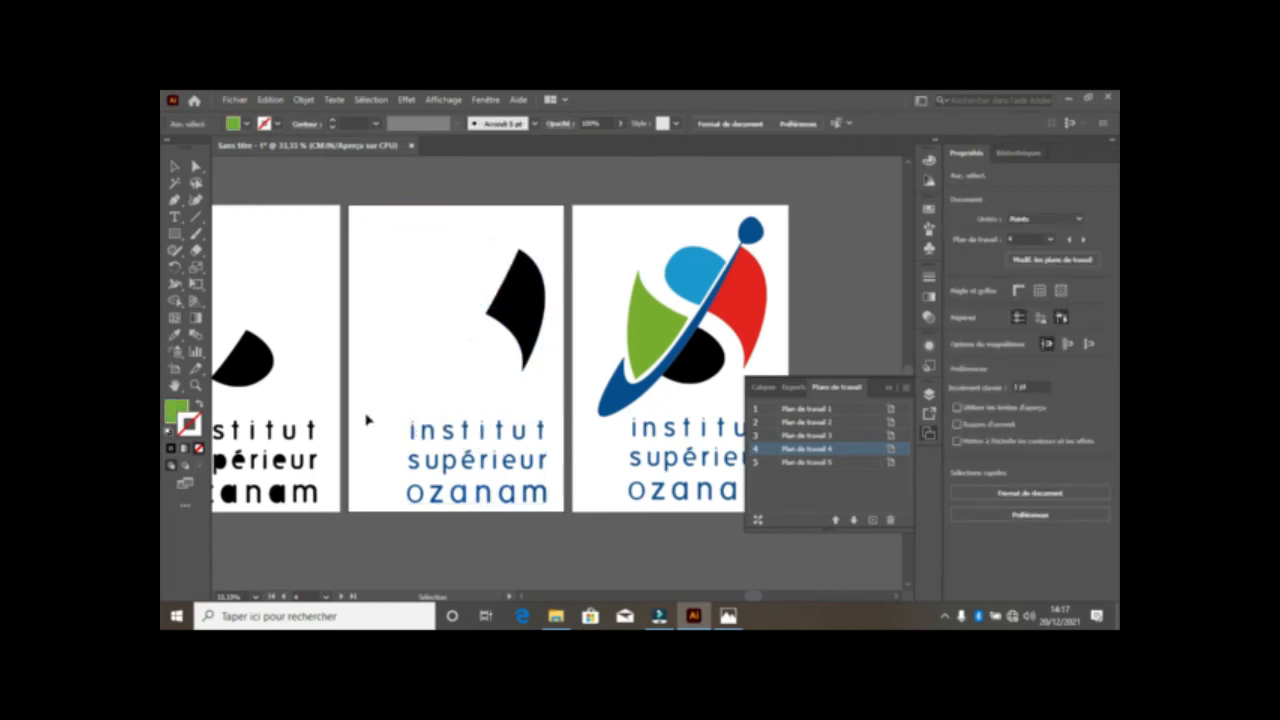
drag(366, 409, 578, 536)
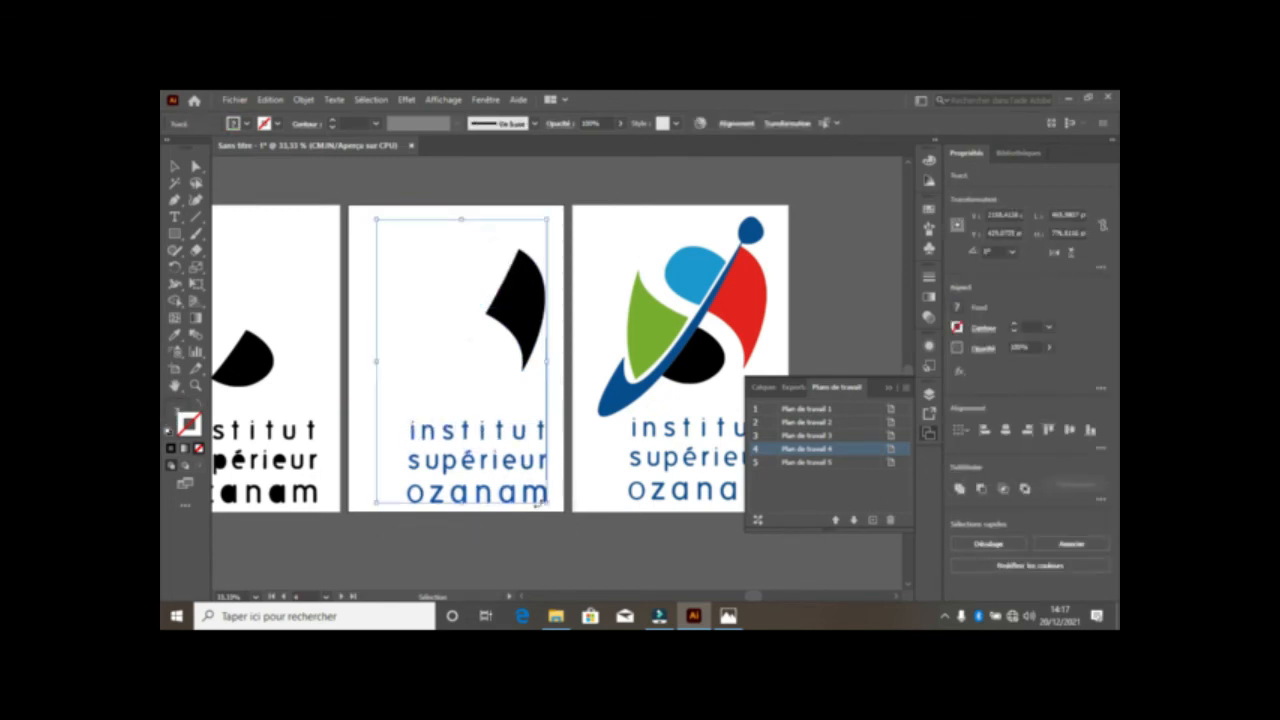
key(Delete)
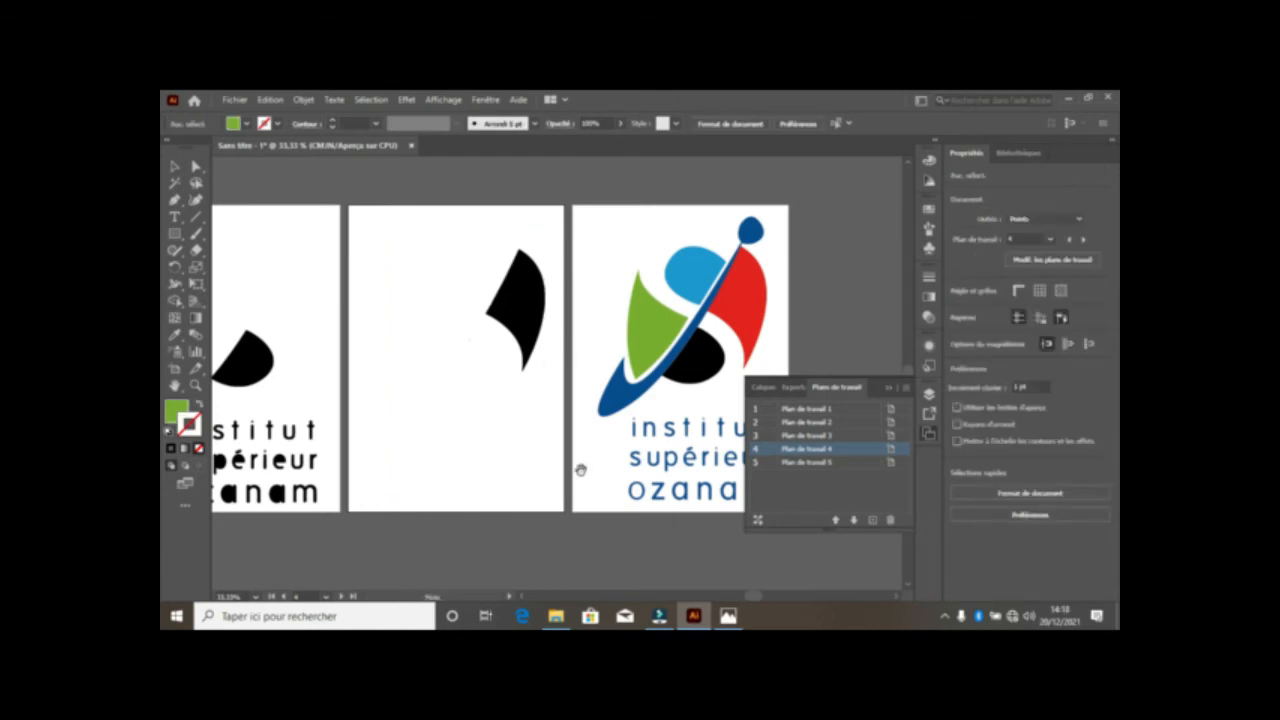
Step: Add a sixth artboard and duplicate the whole logo from the fifth artboard onto it
scroll(580, 470, right, 5)
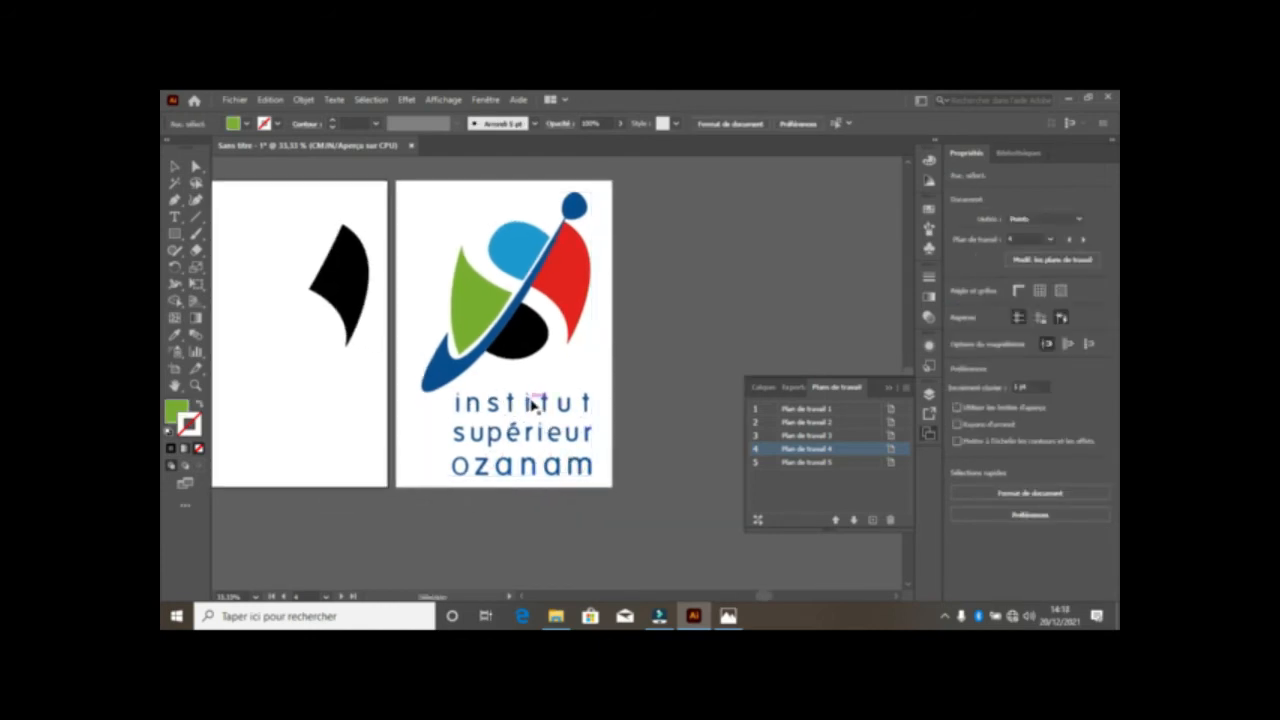
click(866, 461)
click(872, 520)
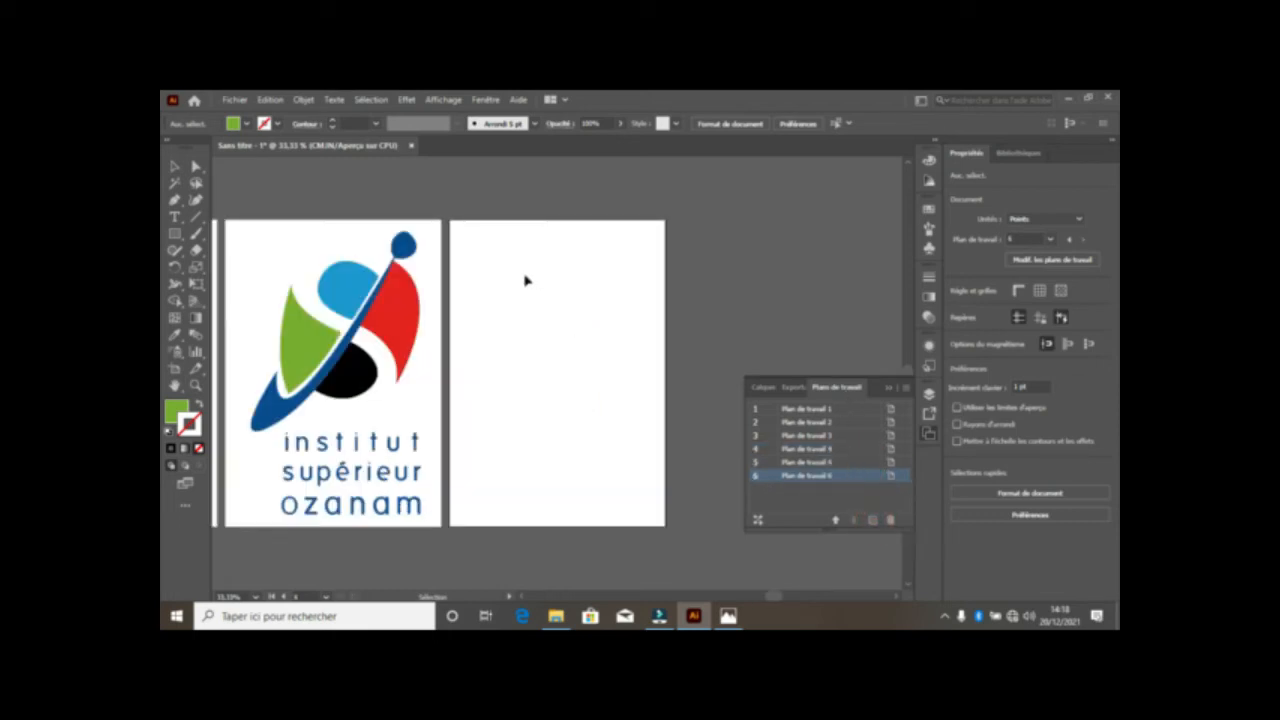
click(240, 226)
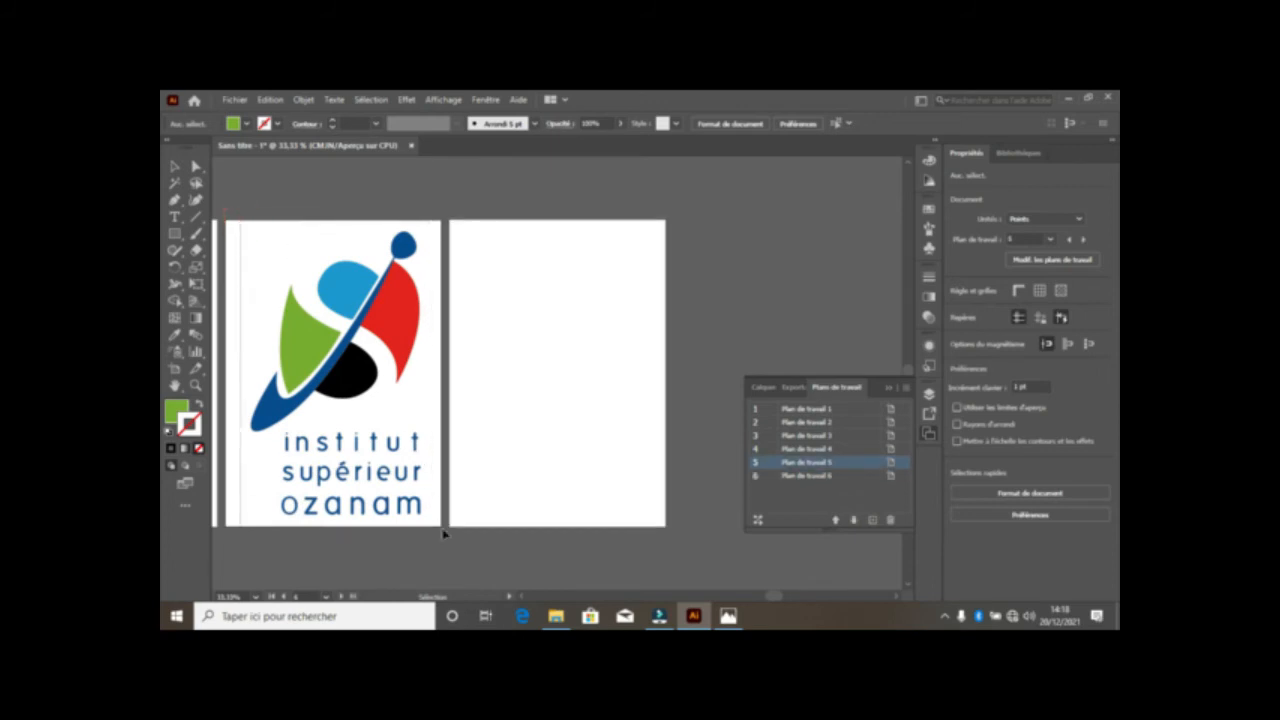
click(355, 342)
drag(372, 314, 591, 314)
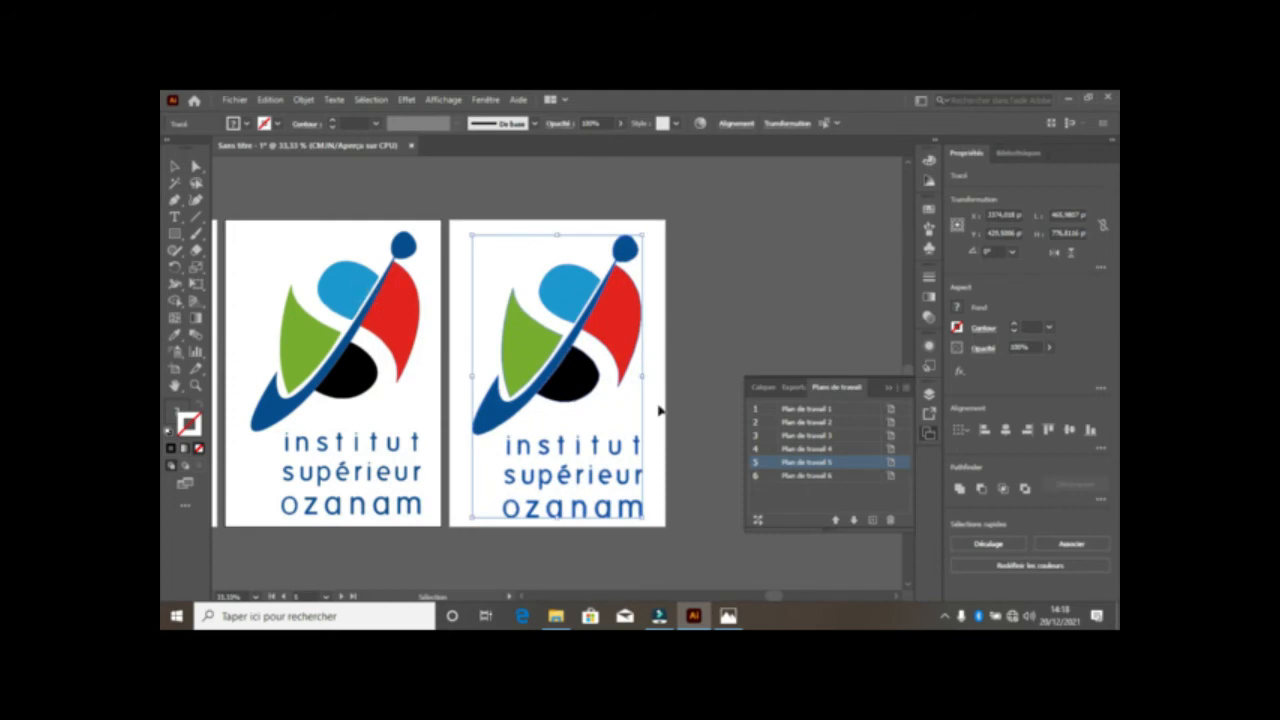
Step: Fill the light blue shape of the logo on the fifth artboard with black
scroll(643, 373, down, 5)
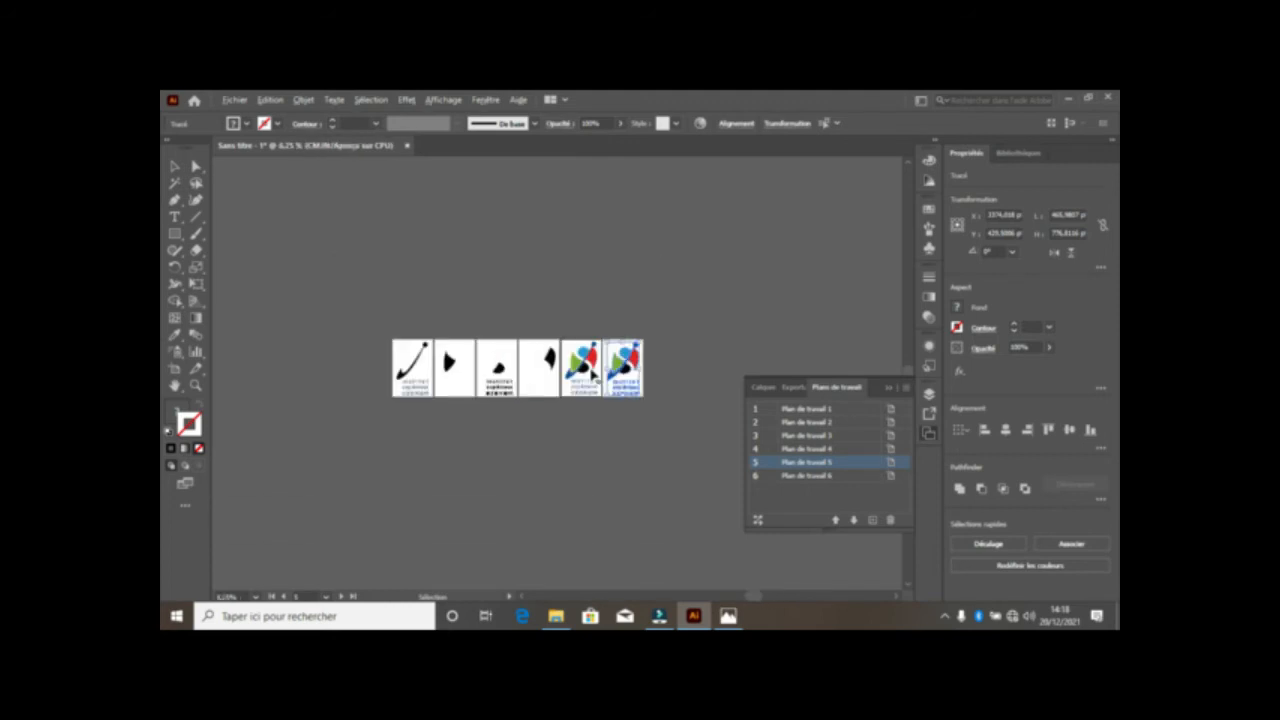
scroll(524, 405, up, 1)
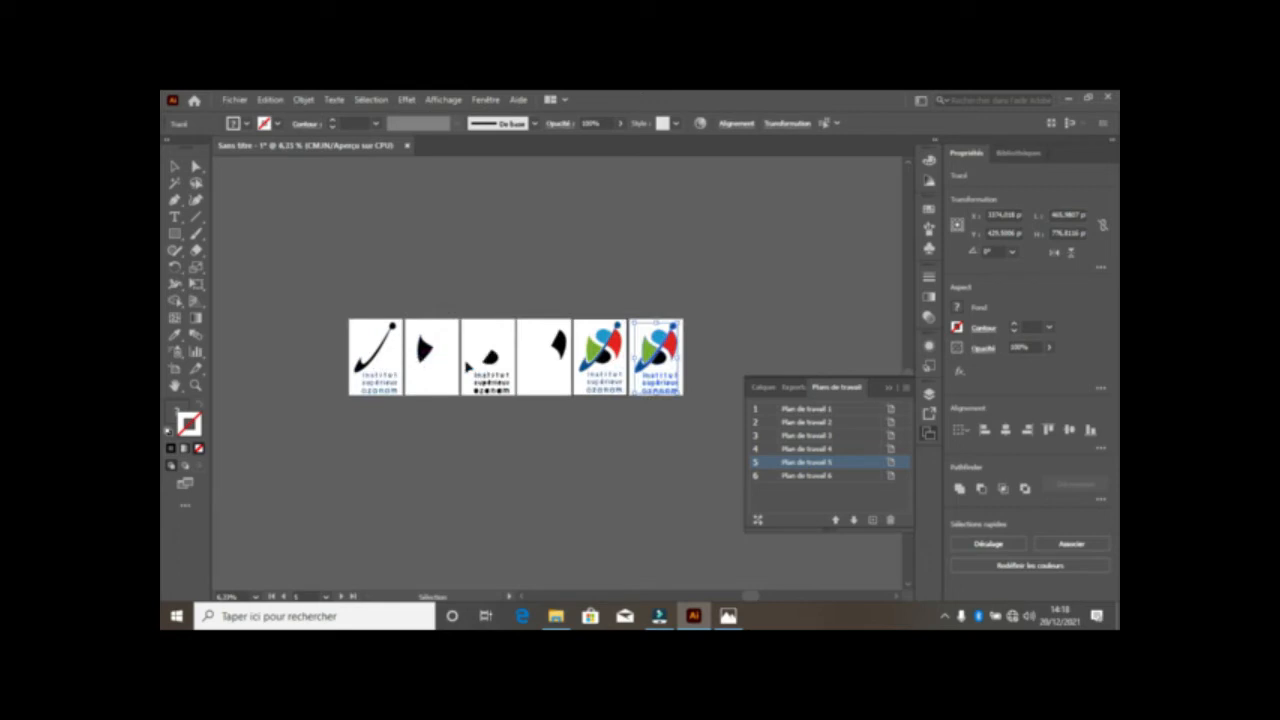
scroll(639, 388, up, 1)
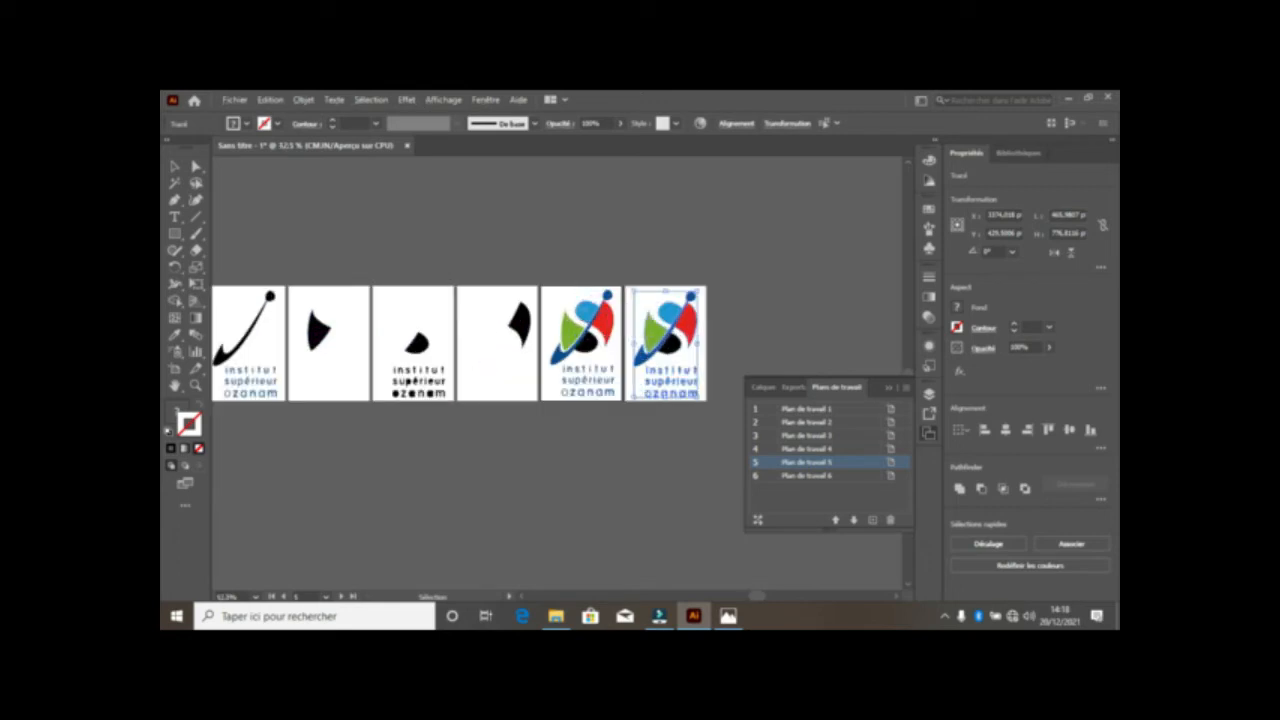
click(586, 316)
click(246, 123)
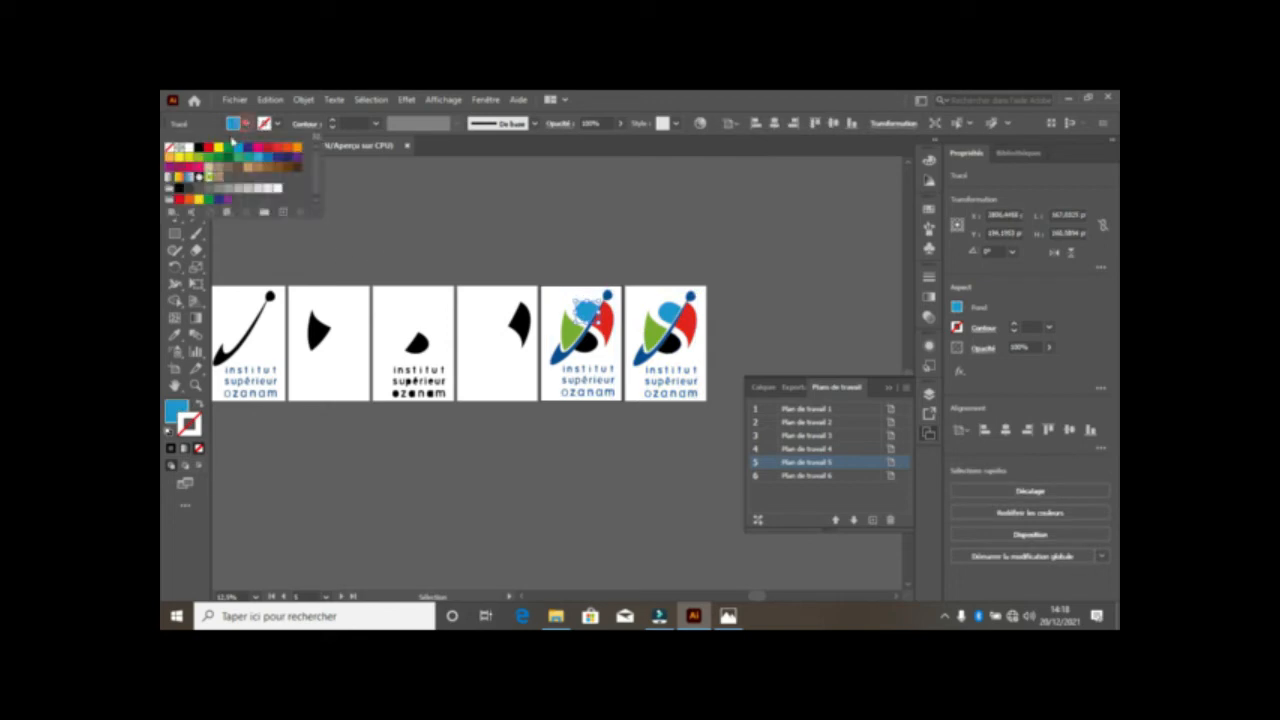
click(200, 148)
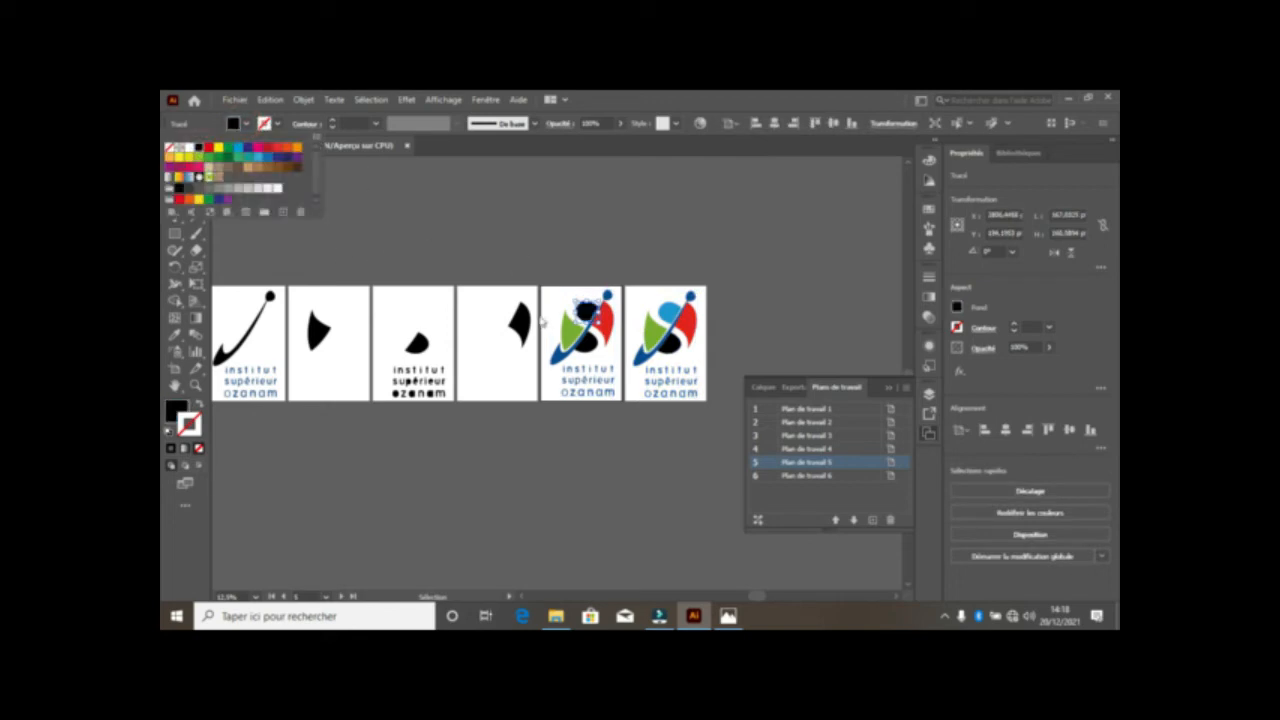
key(Escape)
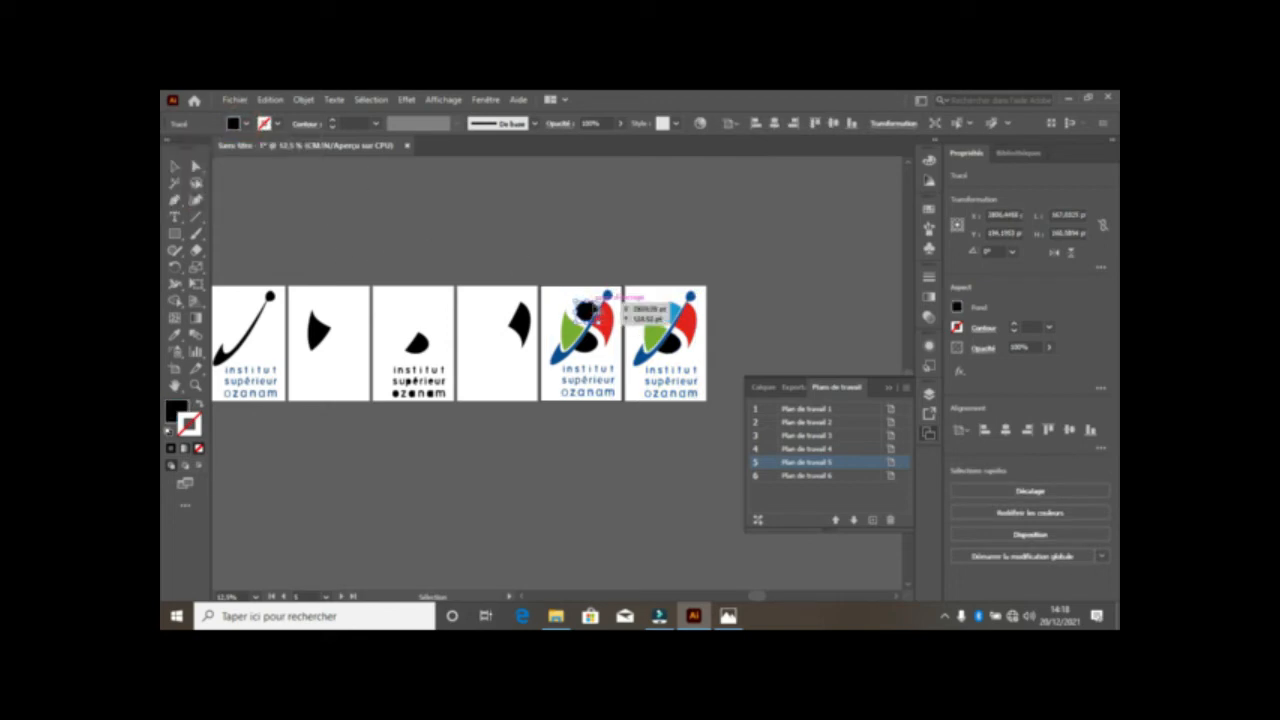
Step: Delete the red shape and the dark blue swoosh from the logo on the fifth artboard
scroll(594, 312, up, 5)
scroll(526, 312, down, 3)
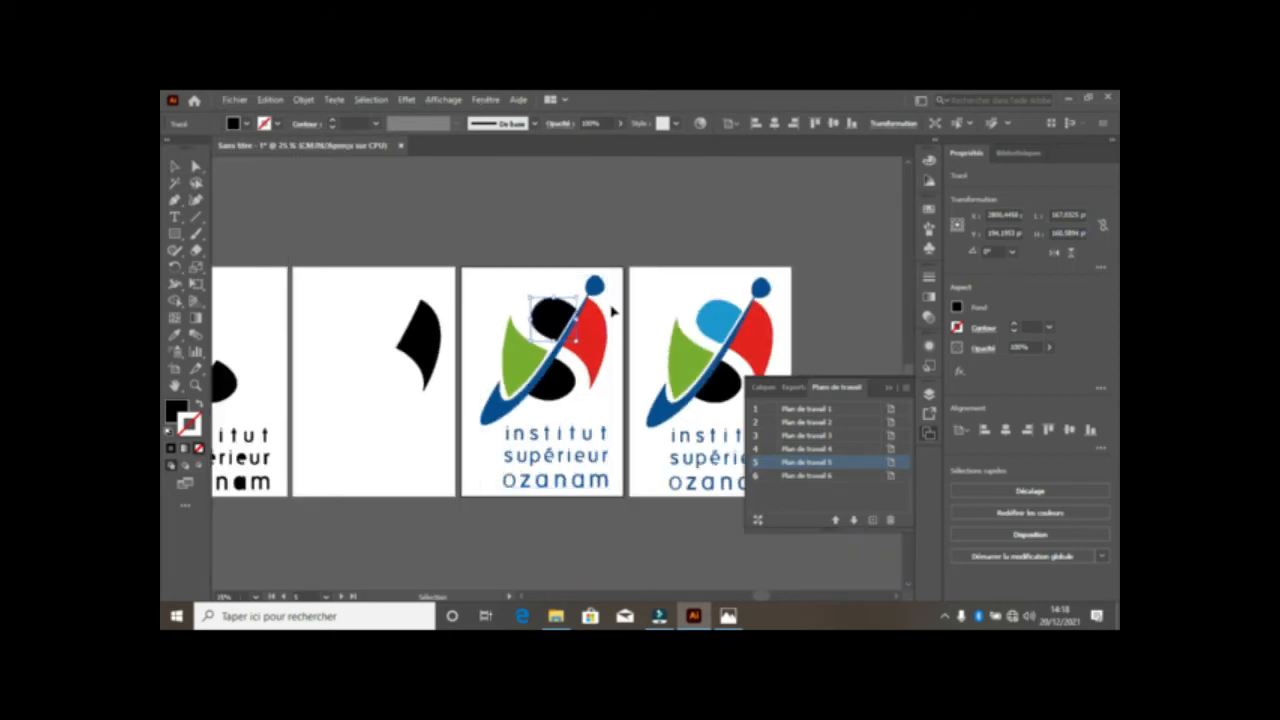
click(608, 294)
click(599, 340)
key(Delete)
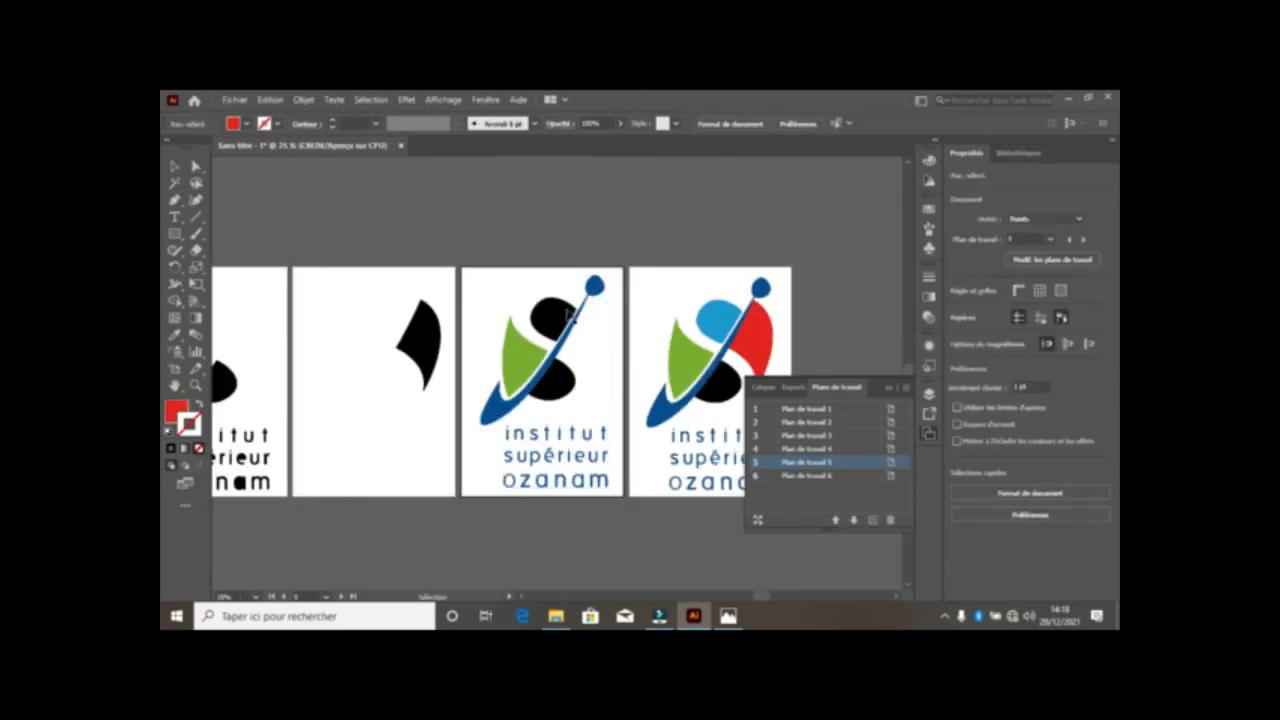
click(558, 349)
key(Delete)
Step: Delete the green shape, the lower black shape and the lettering from the fifth artboard
click(532, 362)
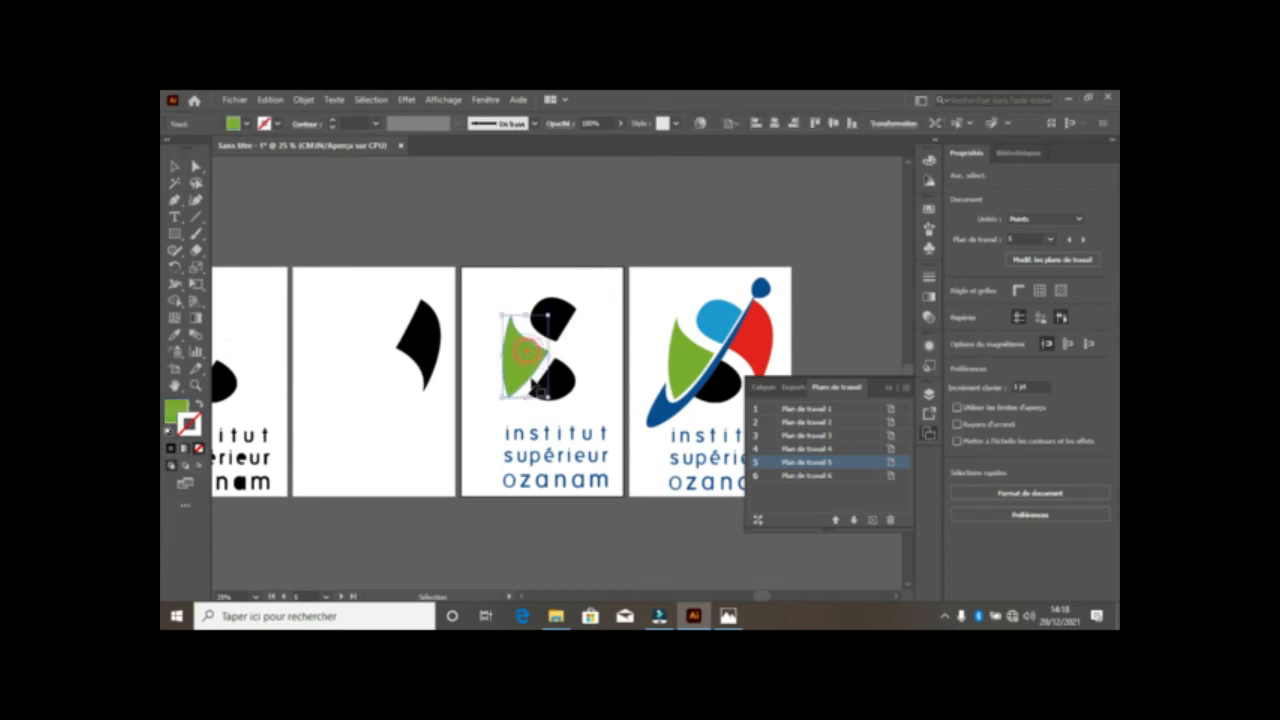
key(Delete)
click(557, 381)
key(Delete)
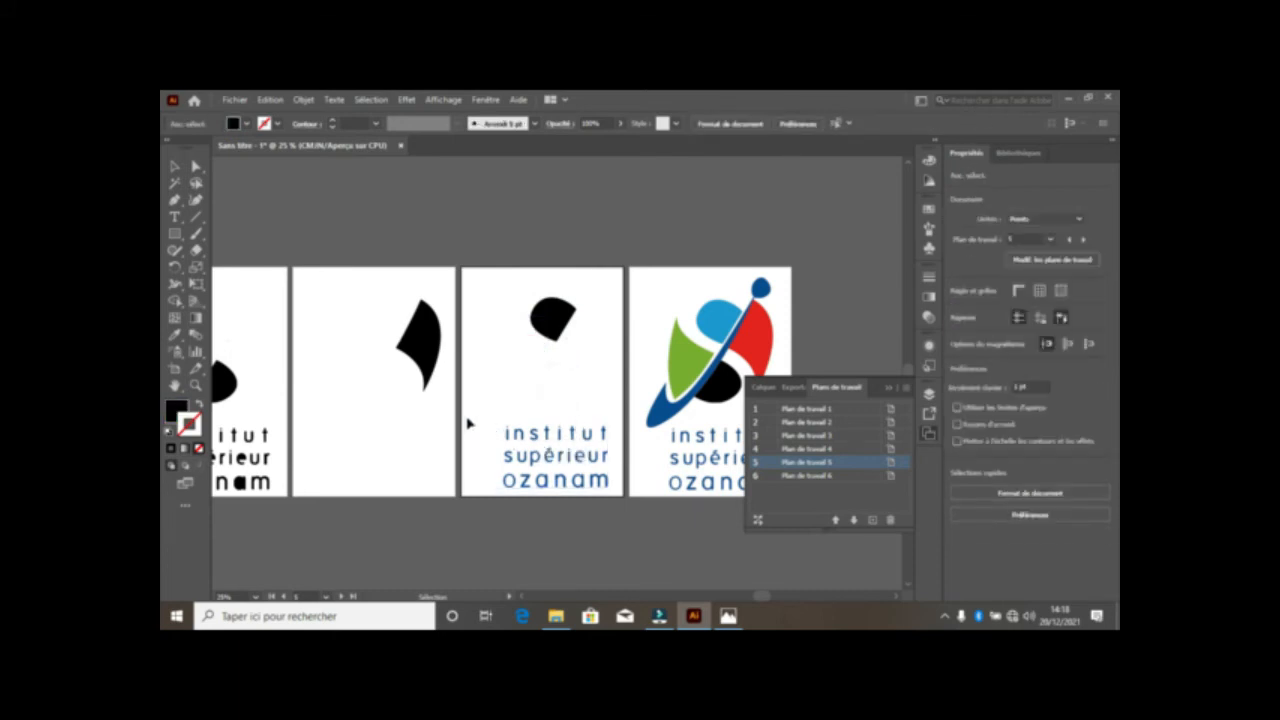
drag(471, 414, 612, 510)
key(Delete)
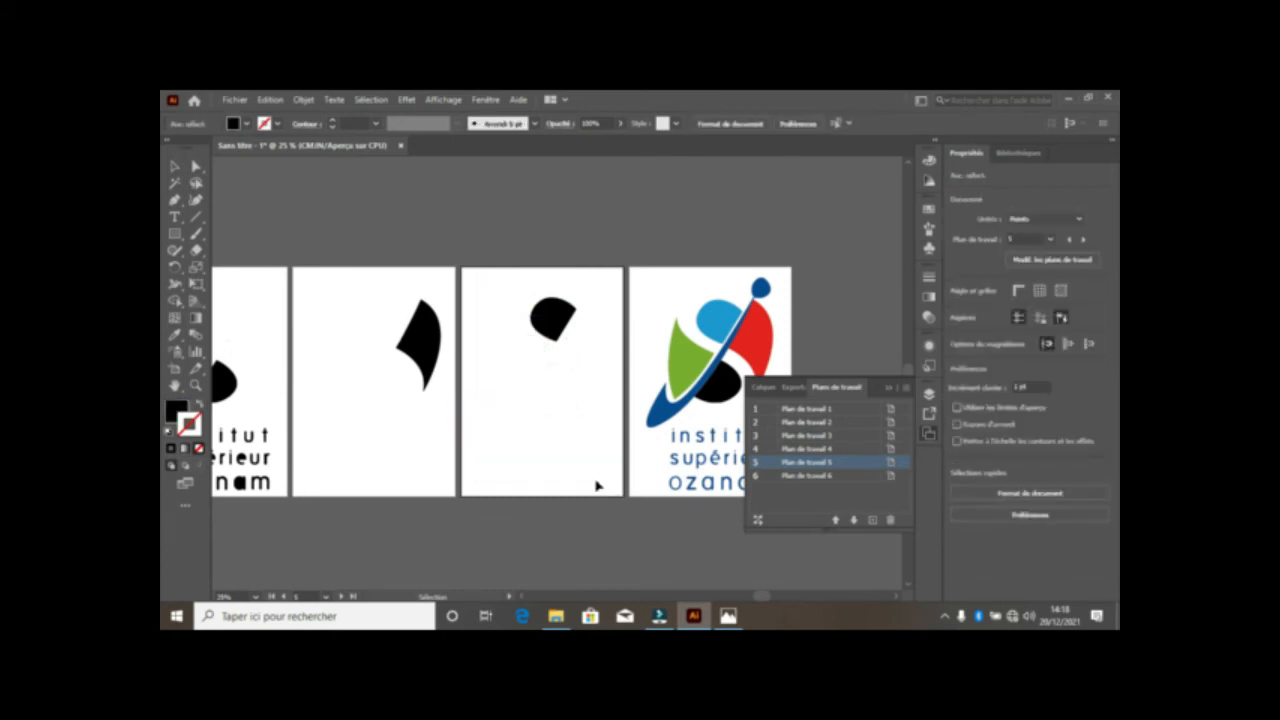
Step: Review the separated black shapes and the lettering across all six artboards
scroll(625, 466, down, 2)
scroll(366, 466, down, 1)
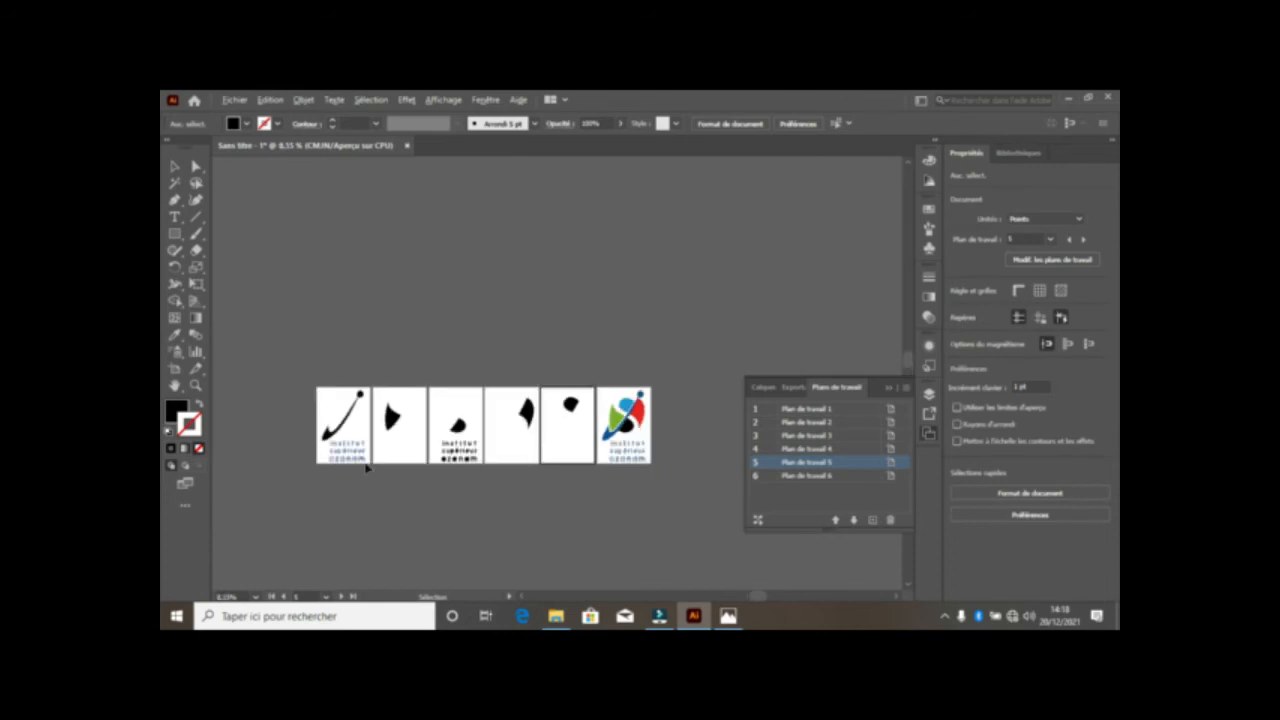
scroll(391, 457, up, 2)
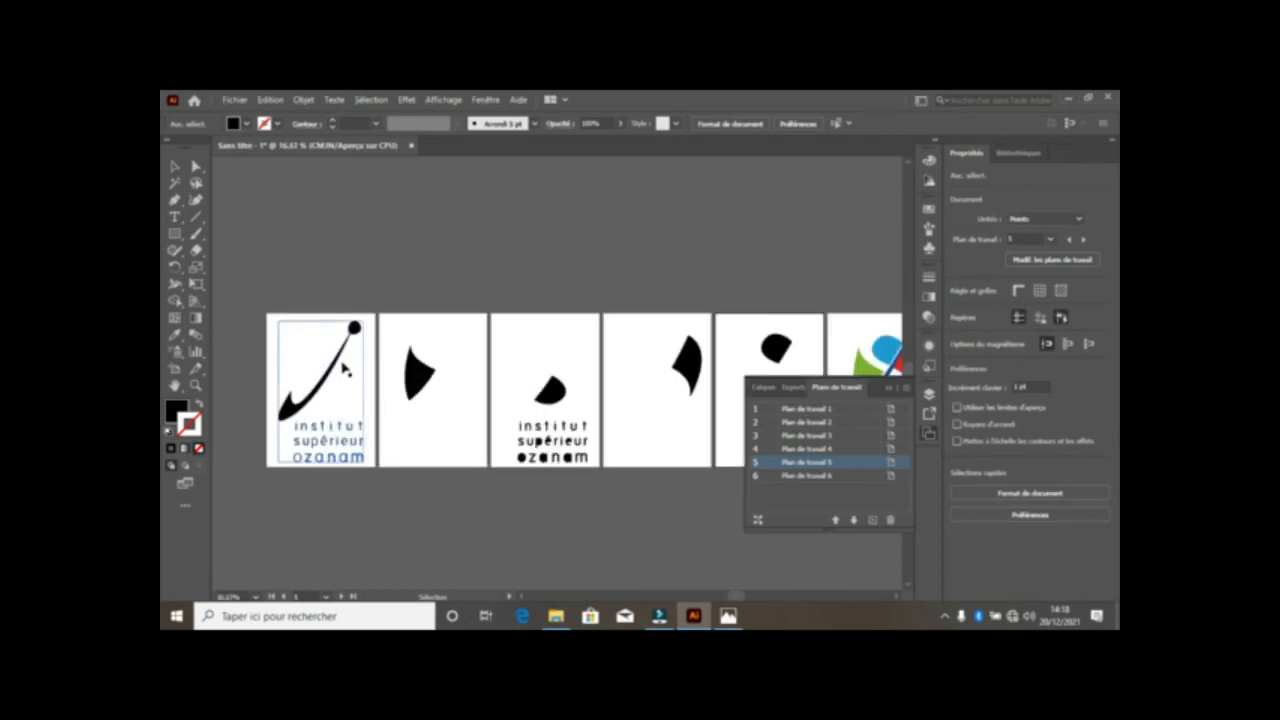
scroll(368, 433, up, 1)
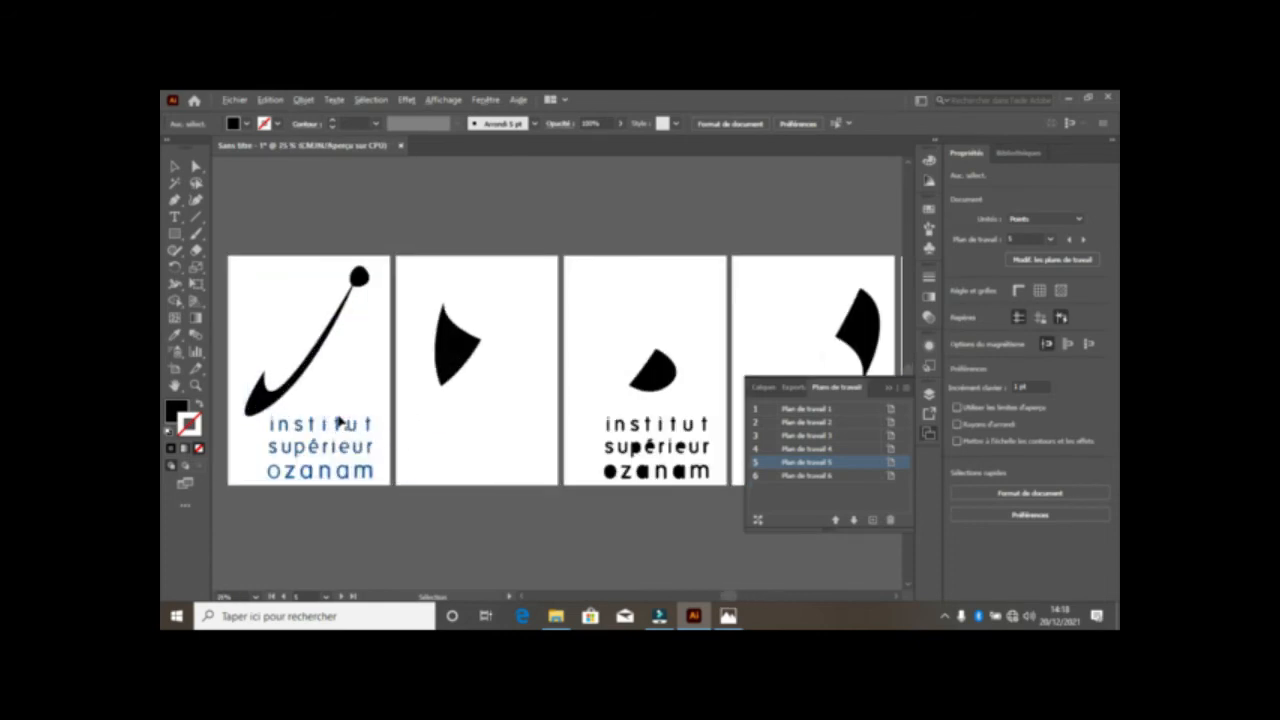
scroll(338, 430, down, 2)
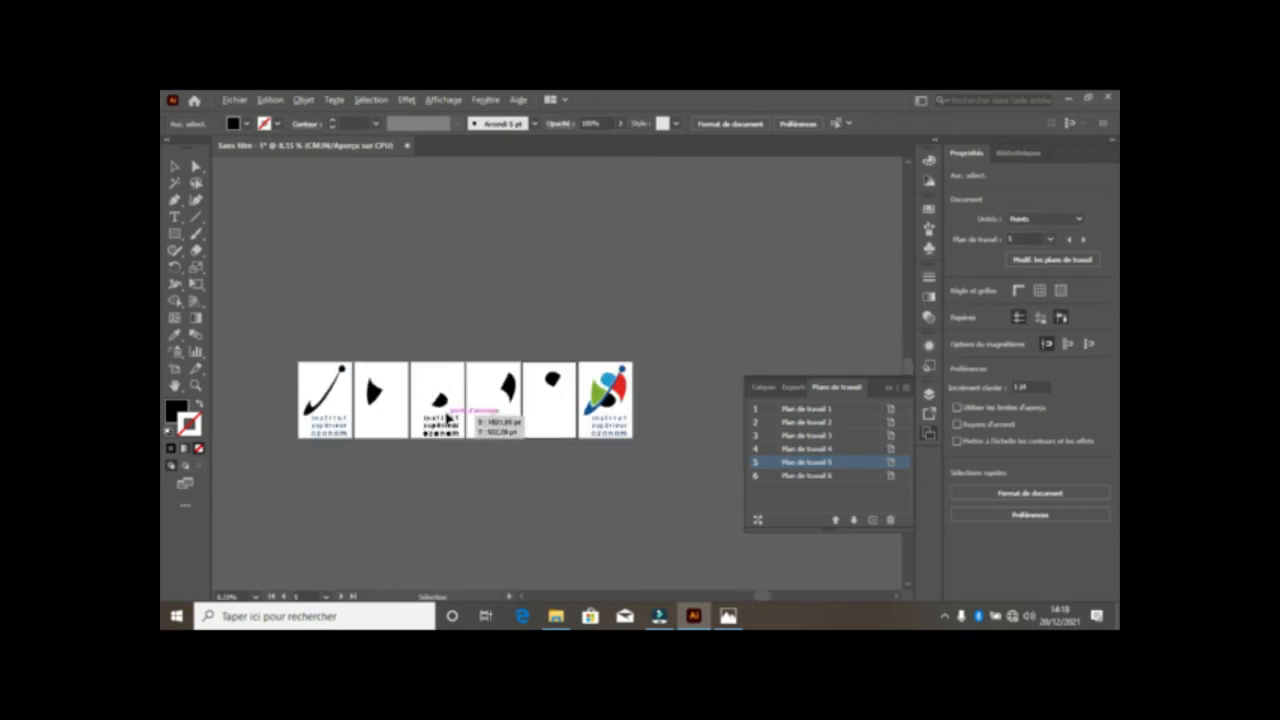
scroll(387, 438, up, 2)
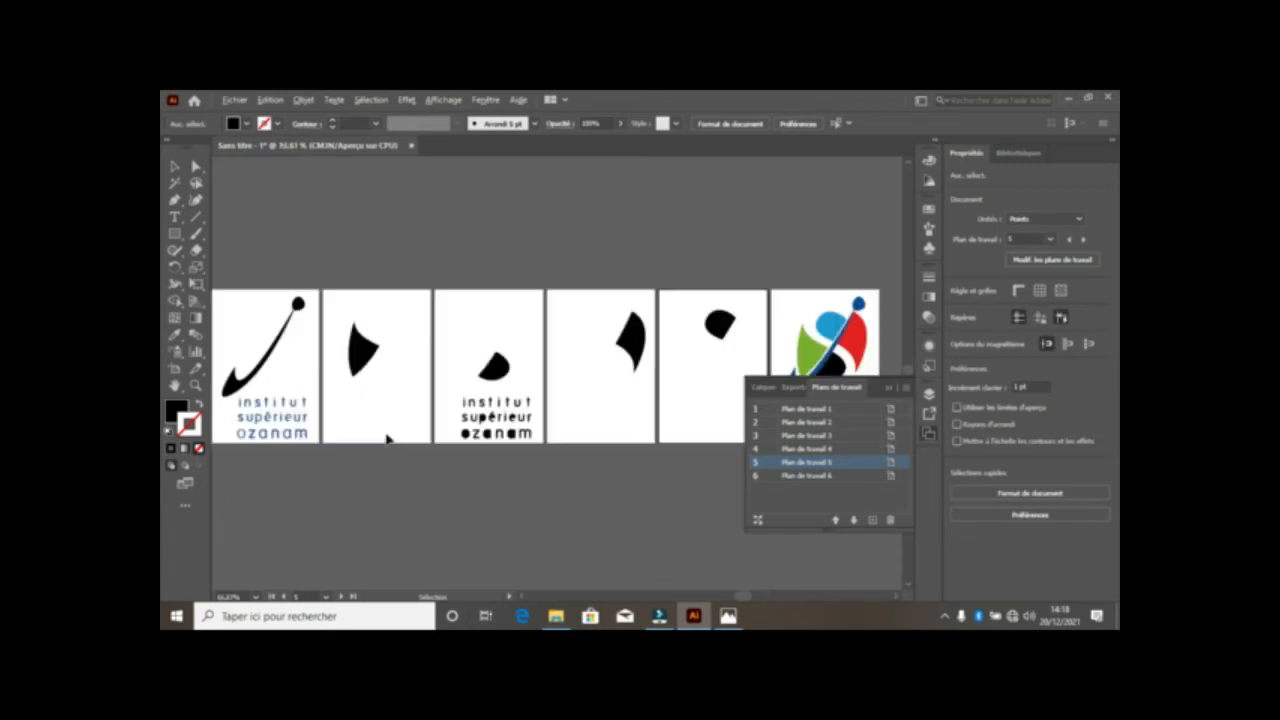
scroll(391, 408, down, 1)
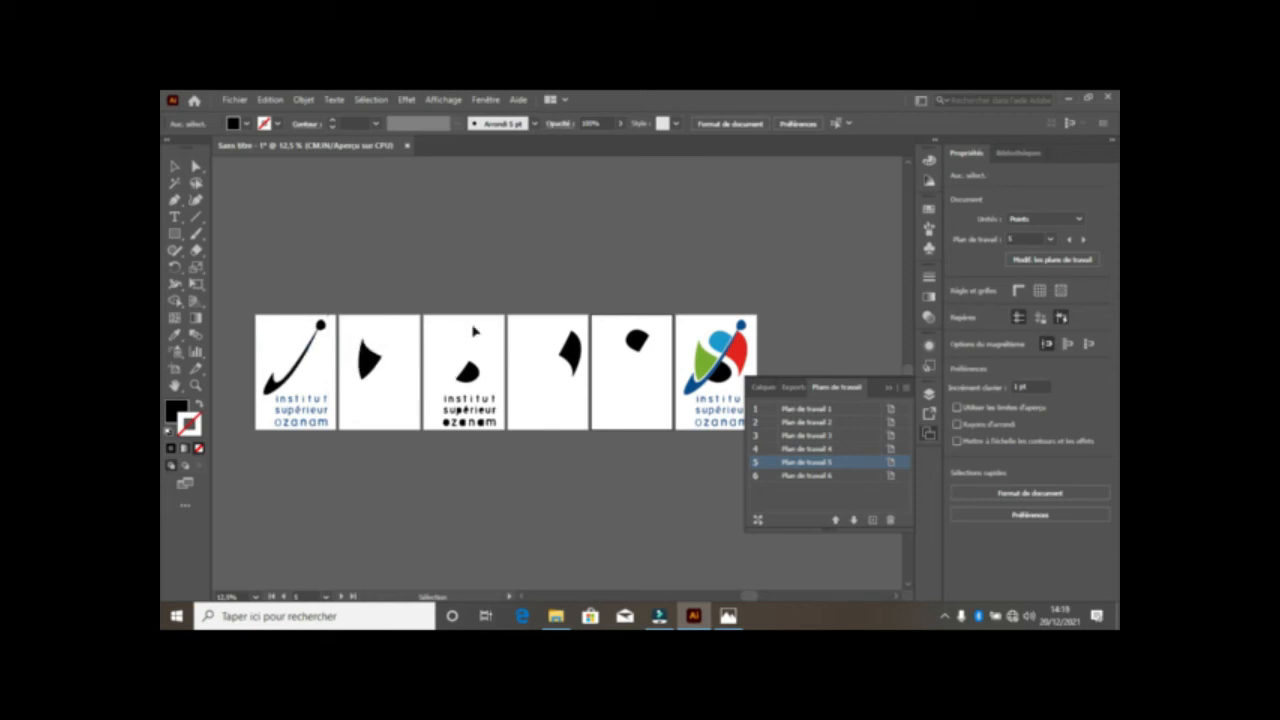
scroll(297, 383, up, 2)
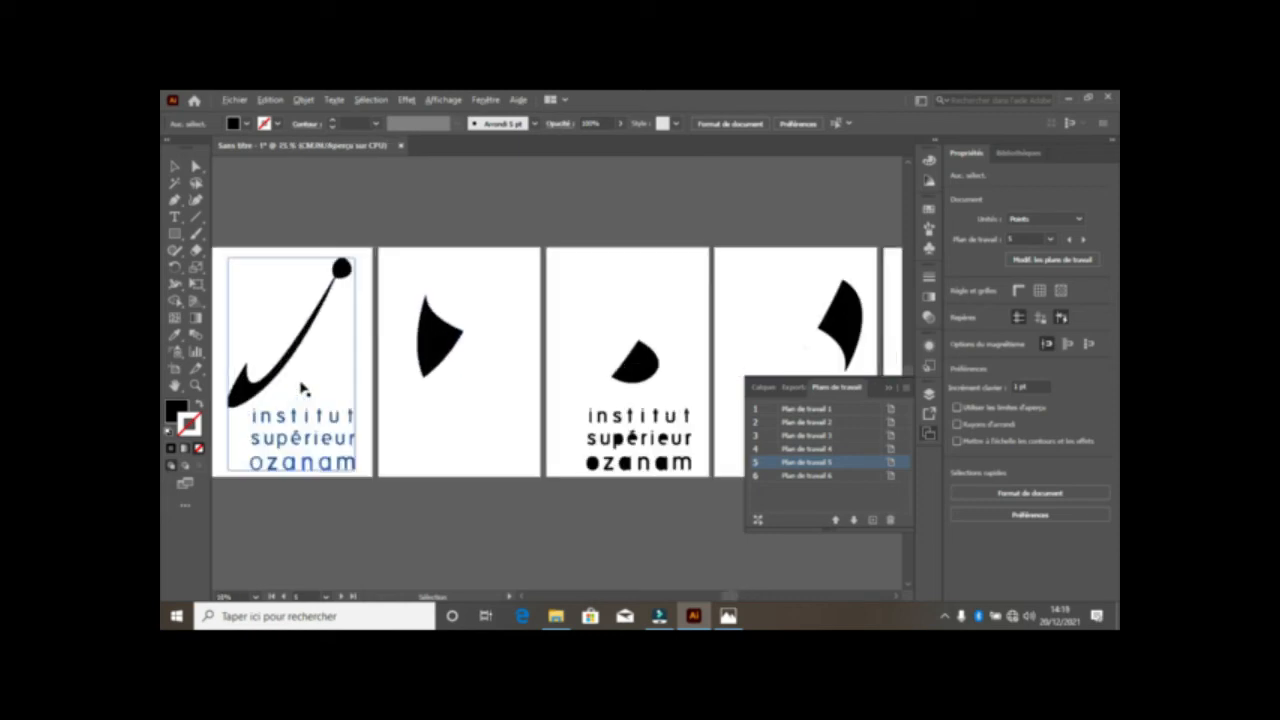
Step: Add the text label "Blue" in the upper-left corner of the first artboard and enlarge it to about 33 pt
click(481, 284)
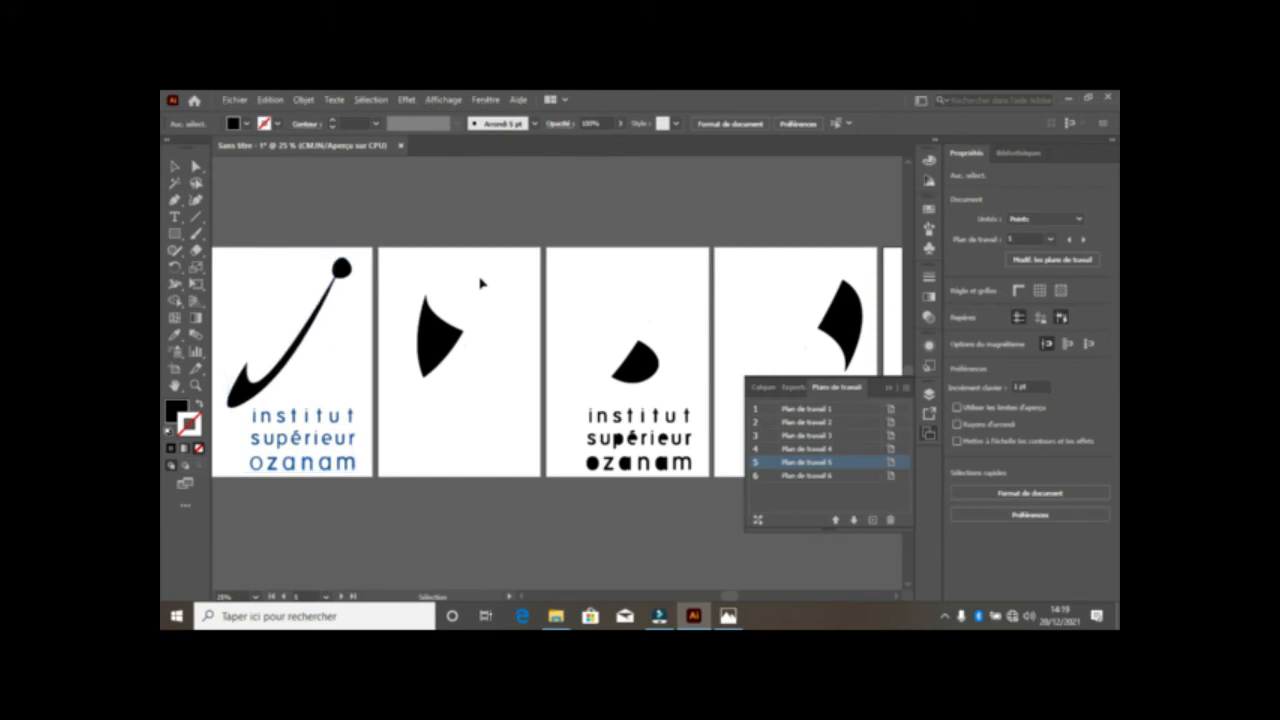
click(220, 266)
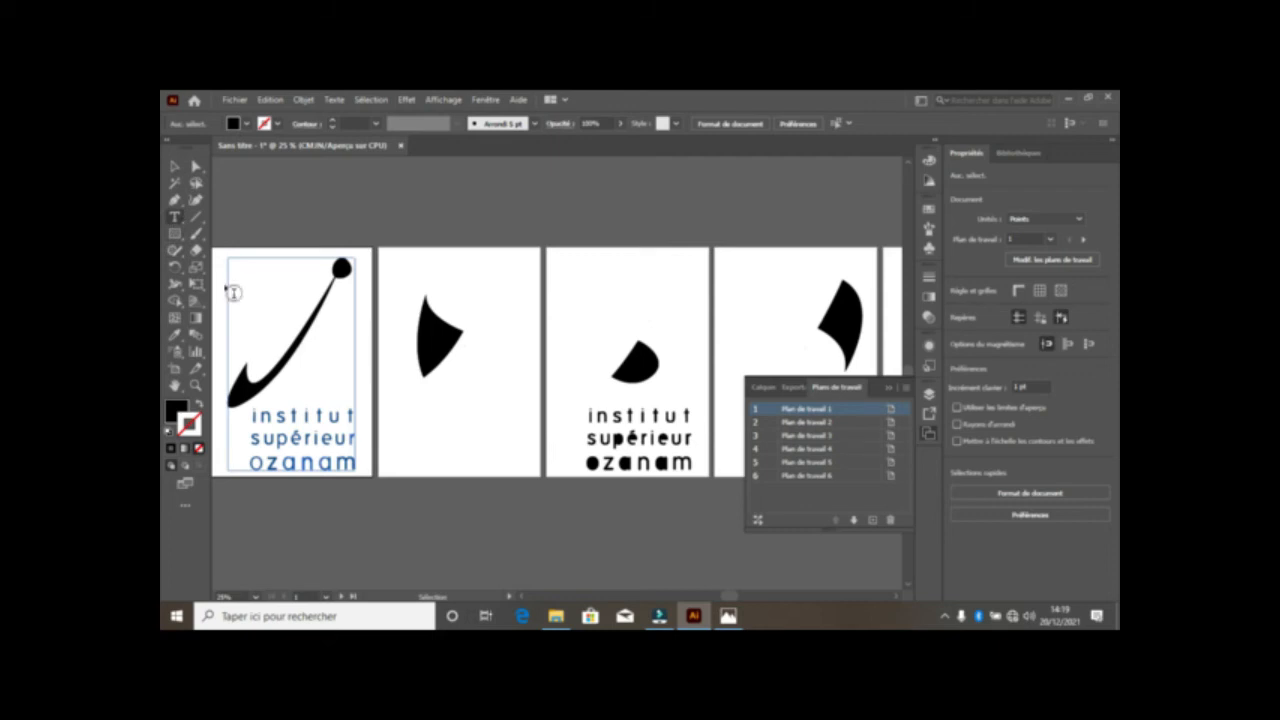
click(222, 272)
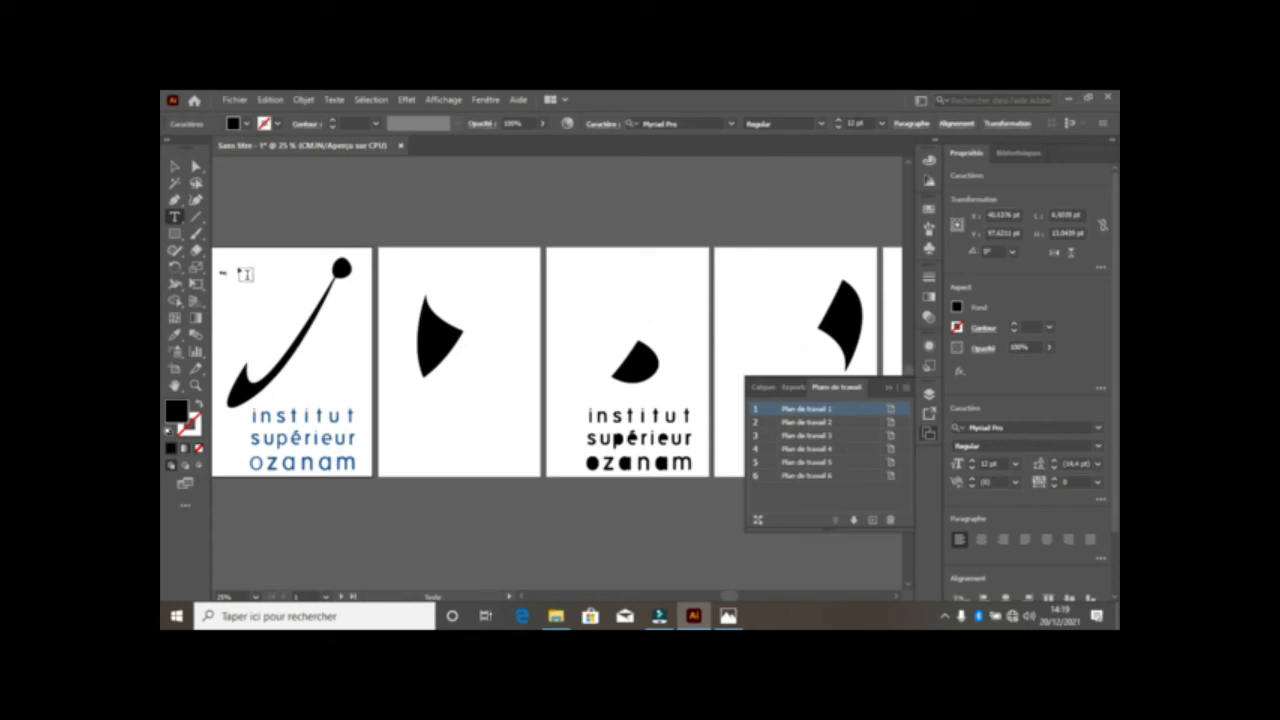
click(175, 167)
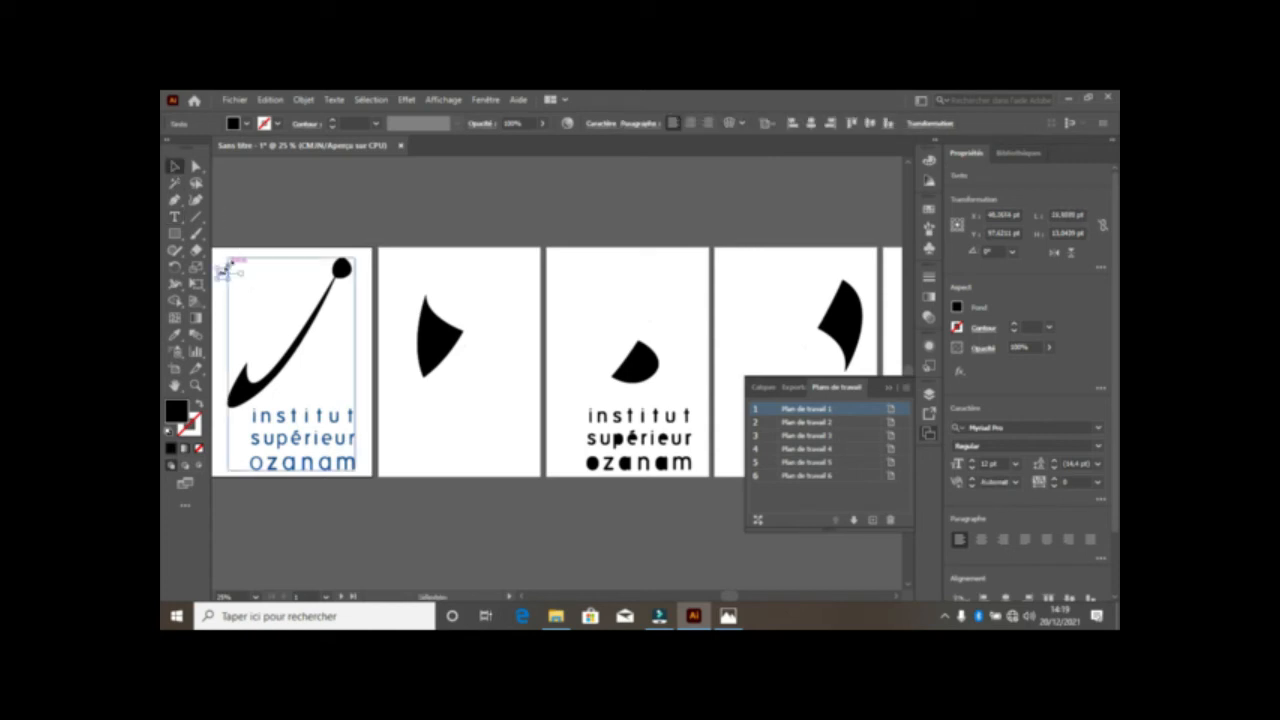
drag(229, 267, 246, 258)
scroll(219, 281, up, 4)
scroll(222, 284, down, 5)
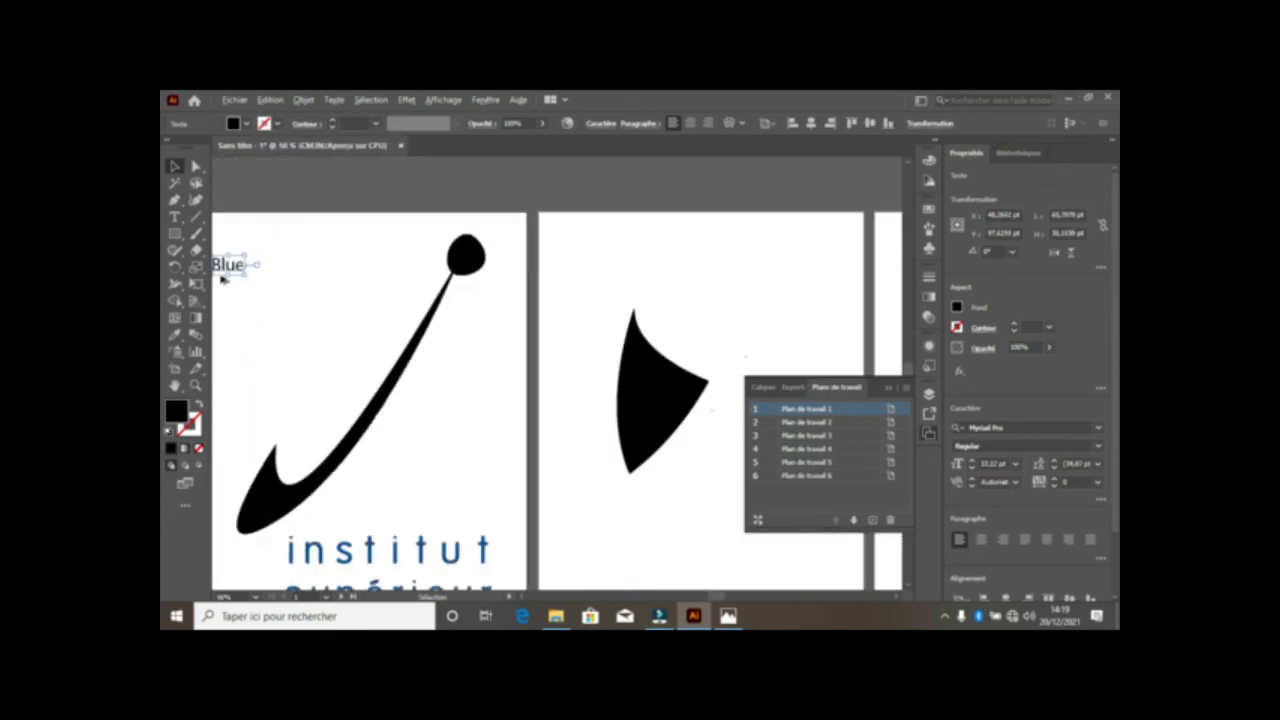
Step: Place the original coloured logo image from the logos folder in File Explorer beside the sixth artboard
scroll(336, 311, up, 1)
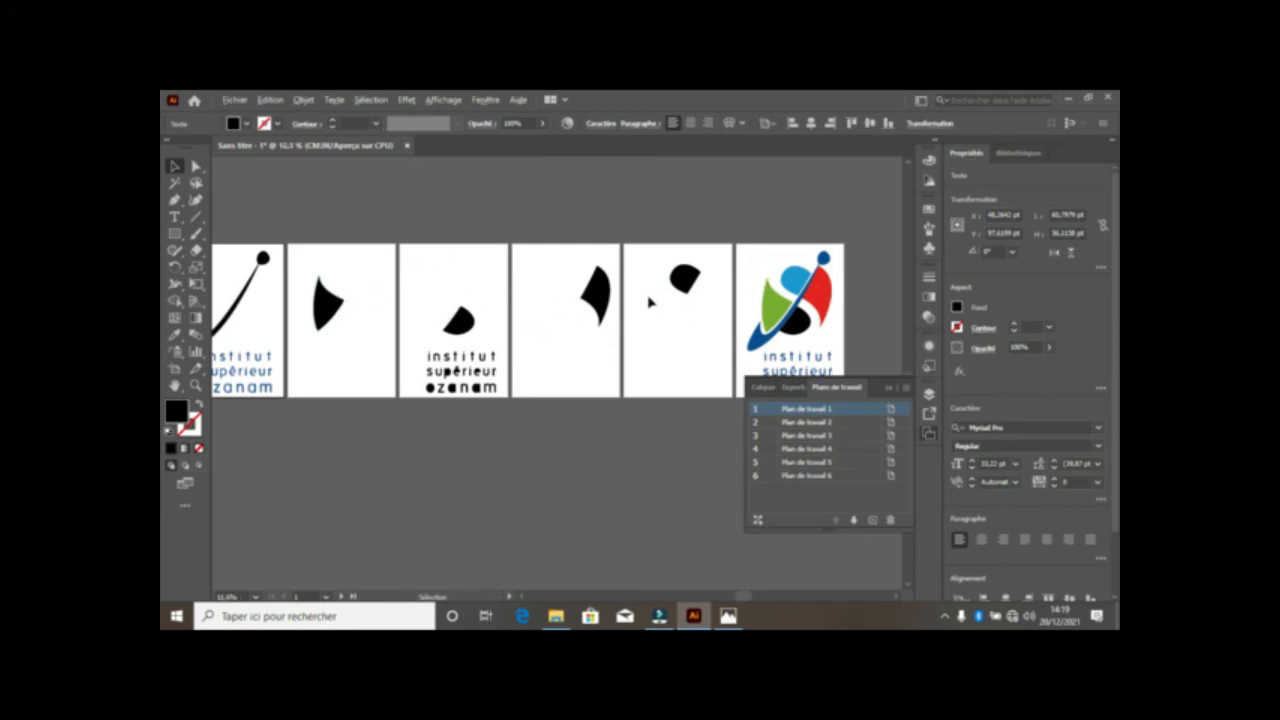
scroll(700, 312, down, 2)
scroll(718, 314, up, 2)
click(717, 314)
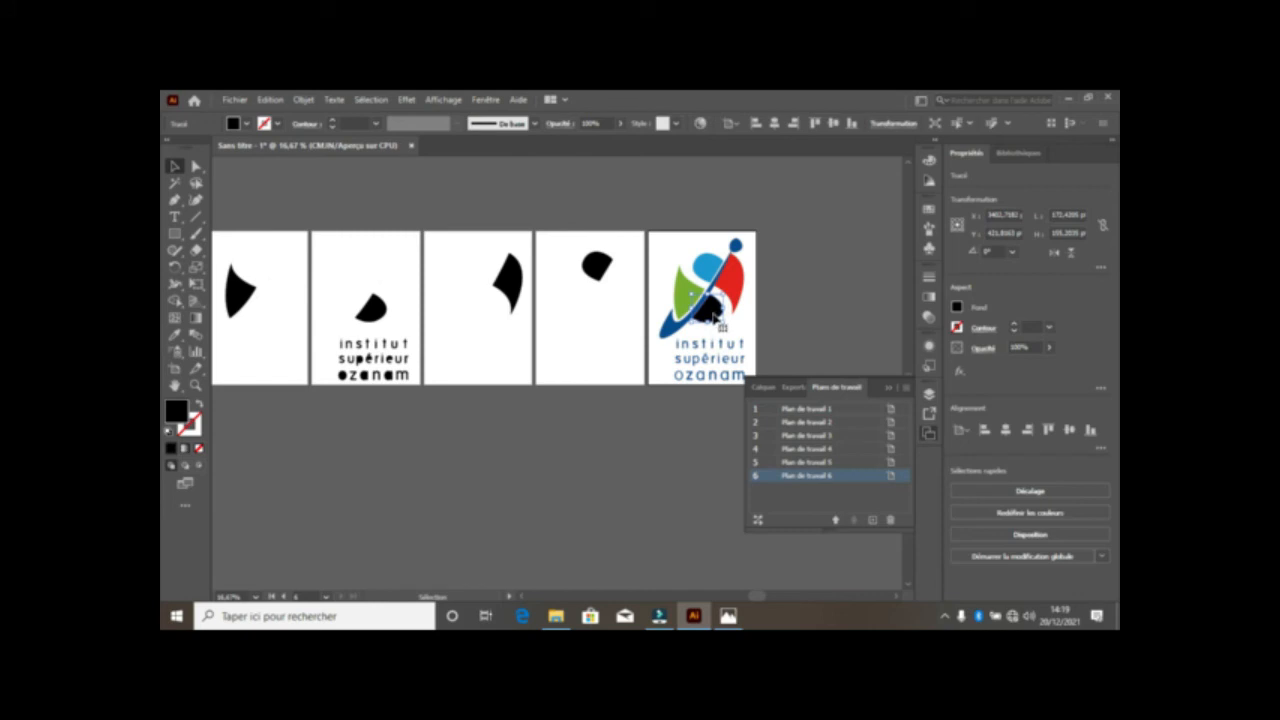
click(556, 616)
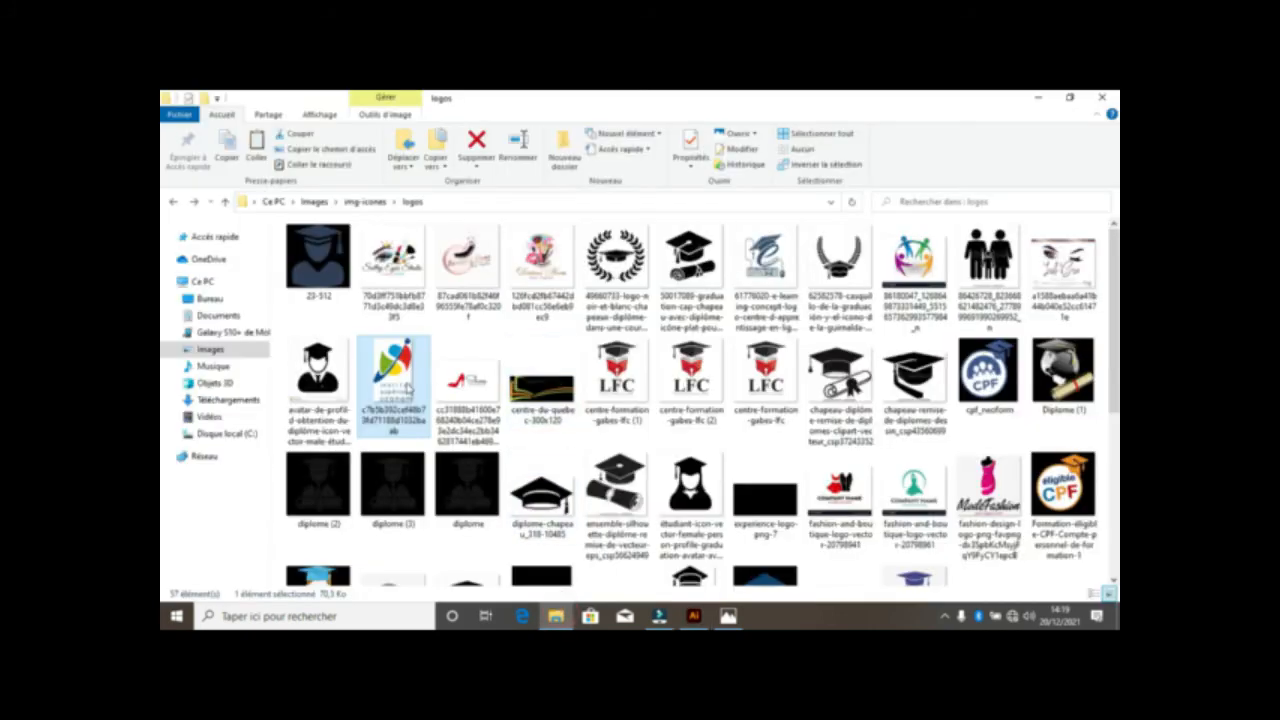
drag(408, 388, 857, 288)
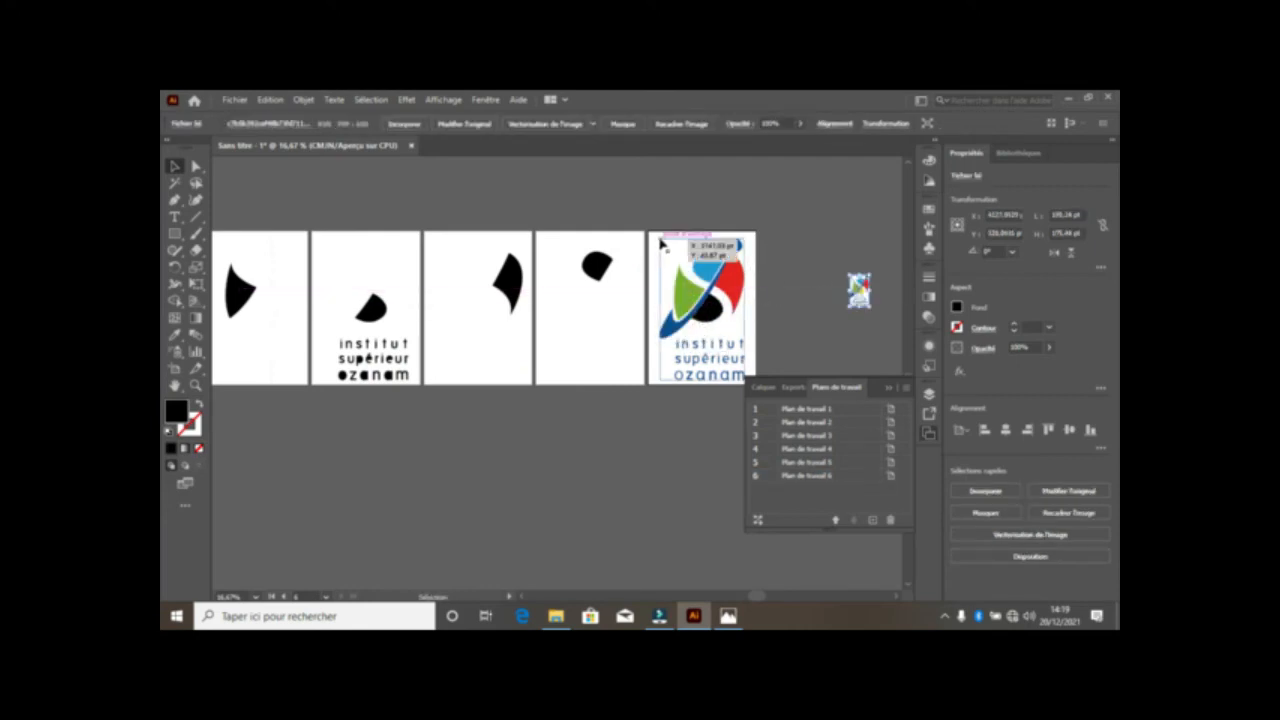
Step: Replace the traced logo on the sixth artboard with the placed original image, enlarged to nearly fill the artboard
drag(660, 240, 733, 335)
key(Delete)
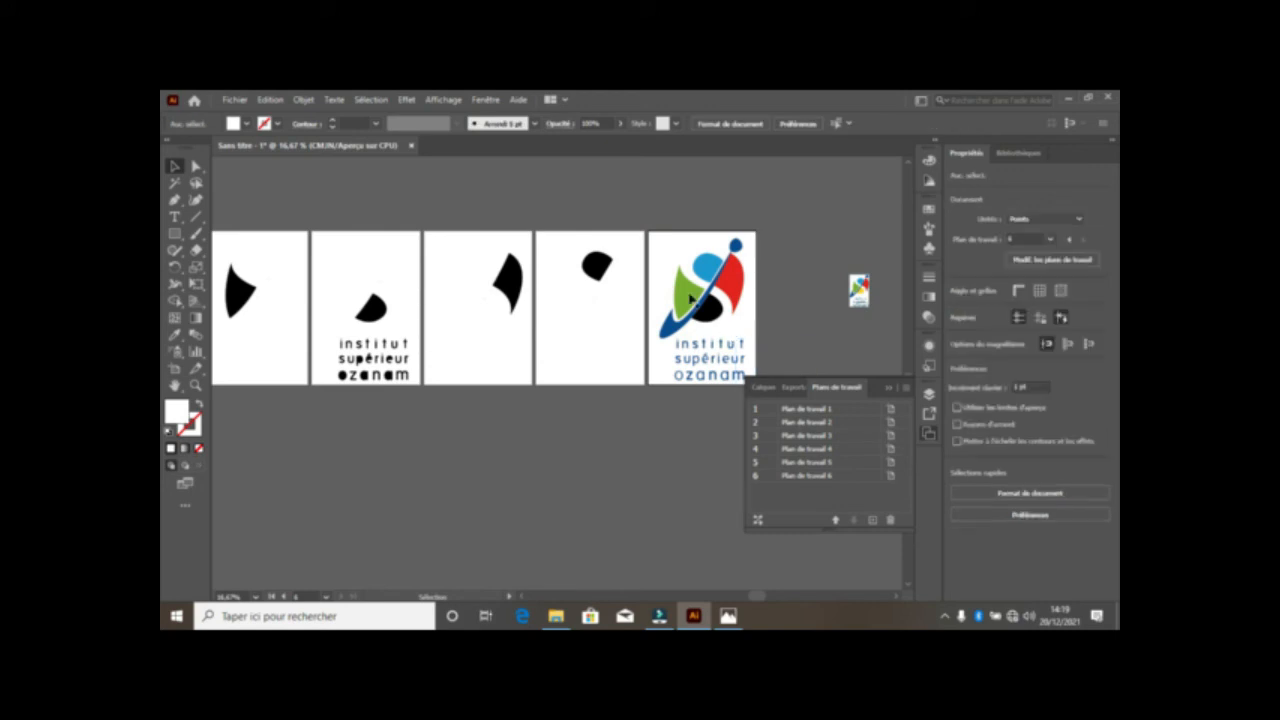
click(744, 378)
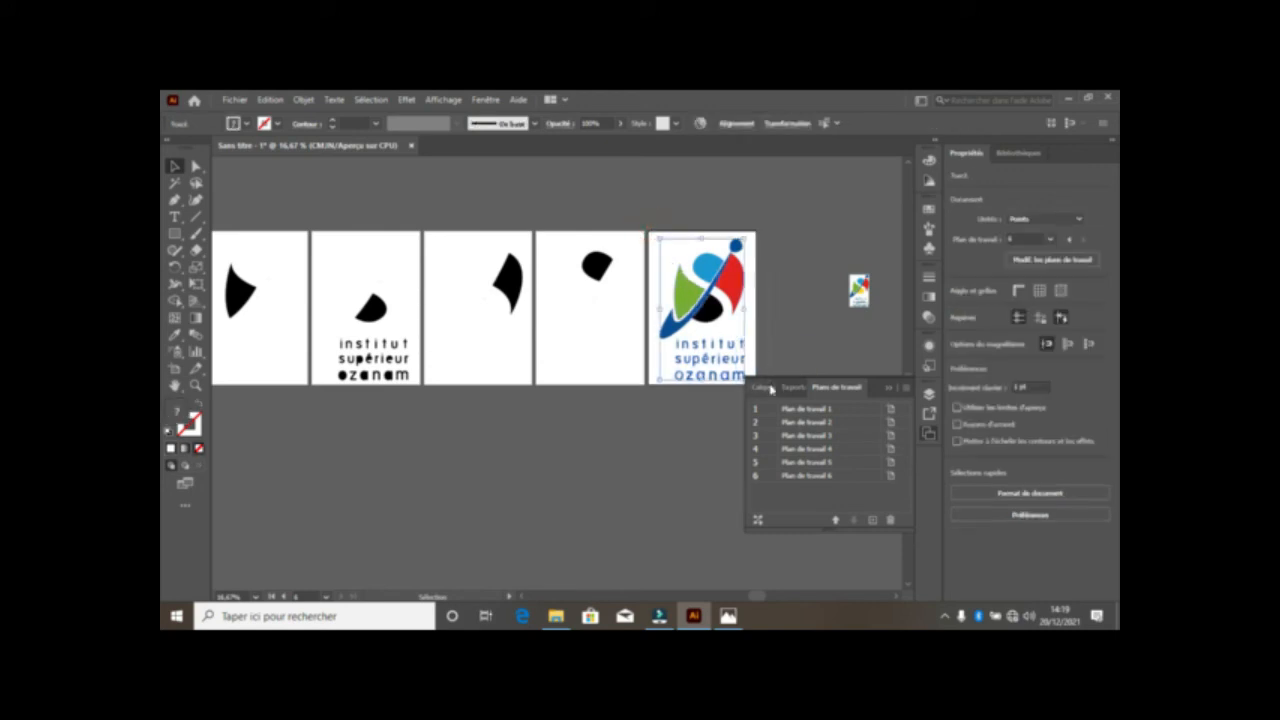
key(Delete)
drag(862, 292, 748, 246)
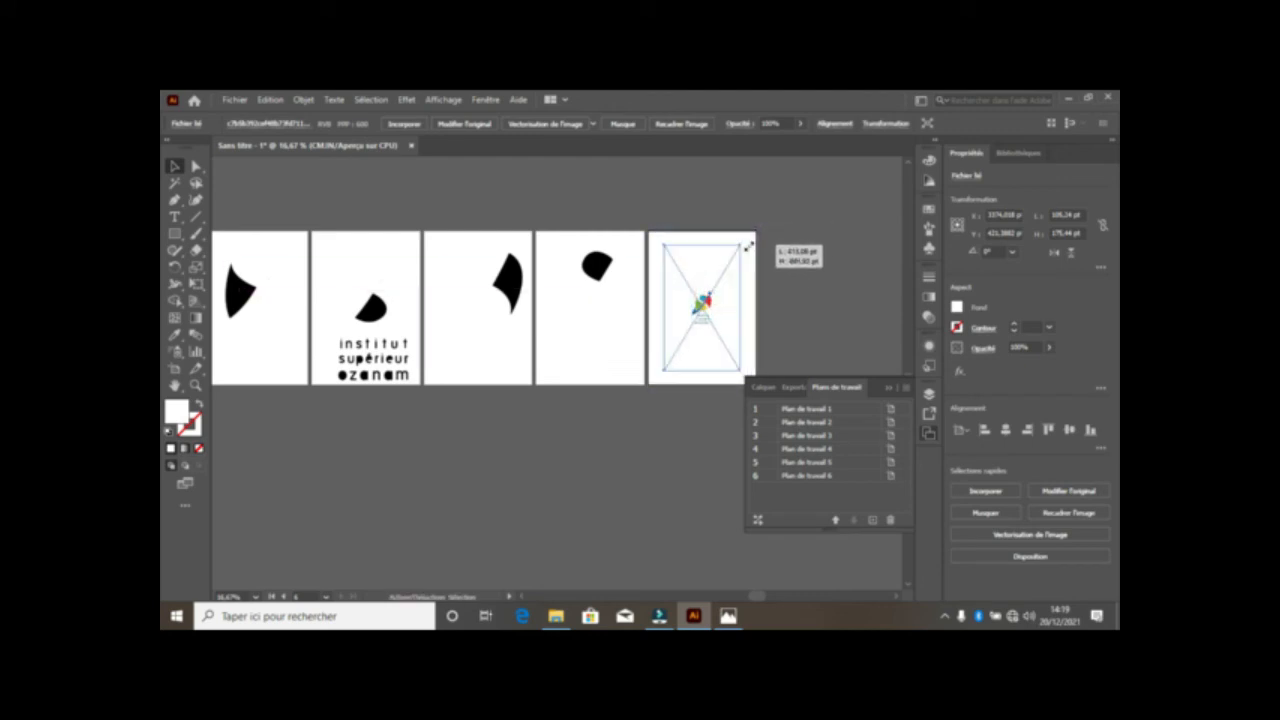
click(774, 306)
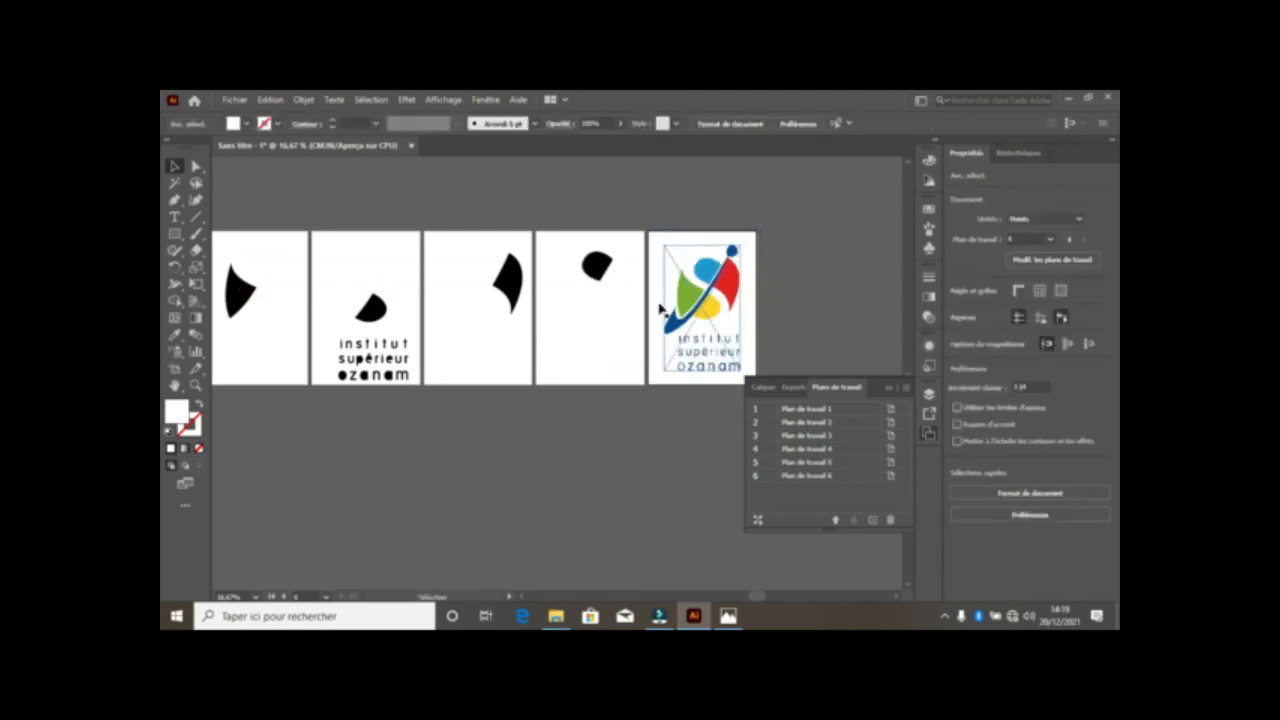
Step: Delete the duplicate black lettering "institut supérieur ozanam" from the third artboard, keeping only its black shape
scroll(681, 308, down, 1)
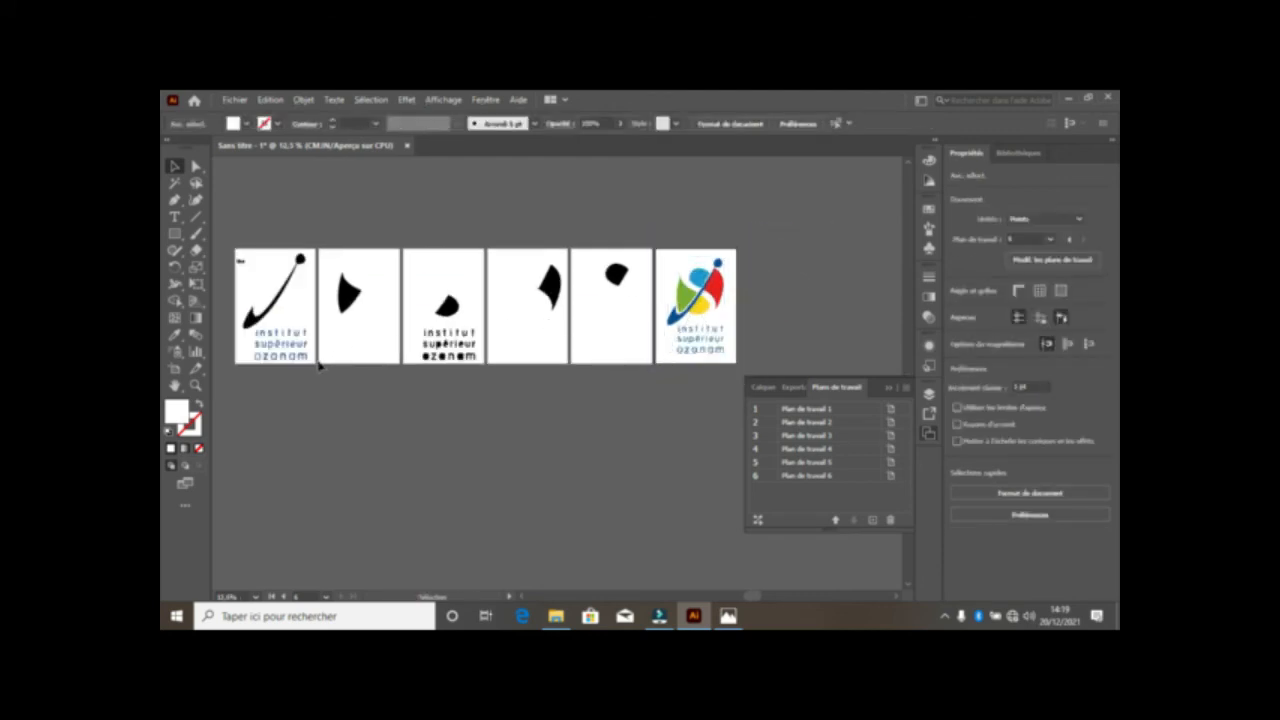
click(291, 354)
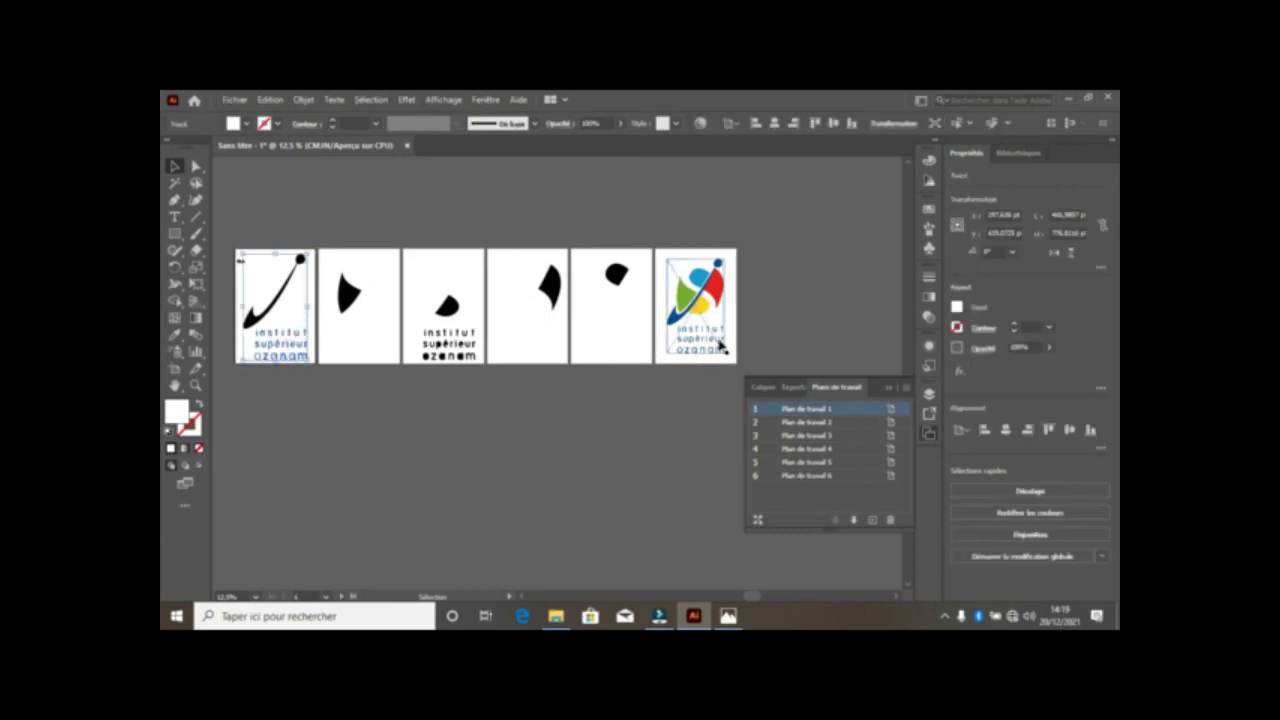
scroll(720, 340, up, 4)
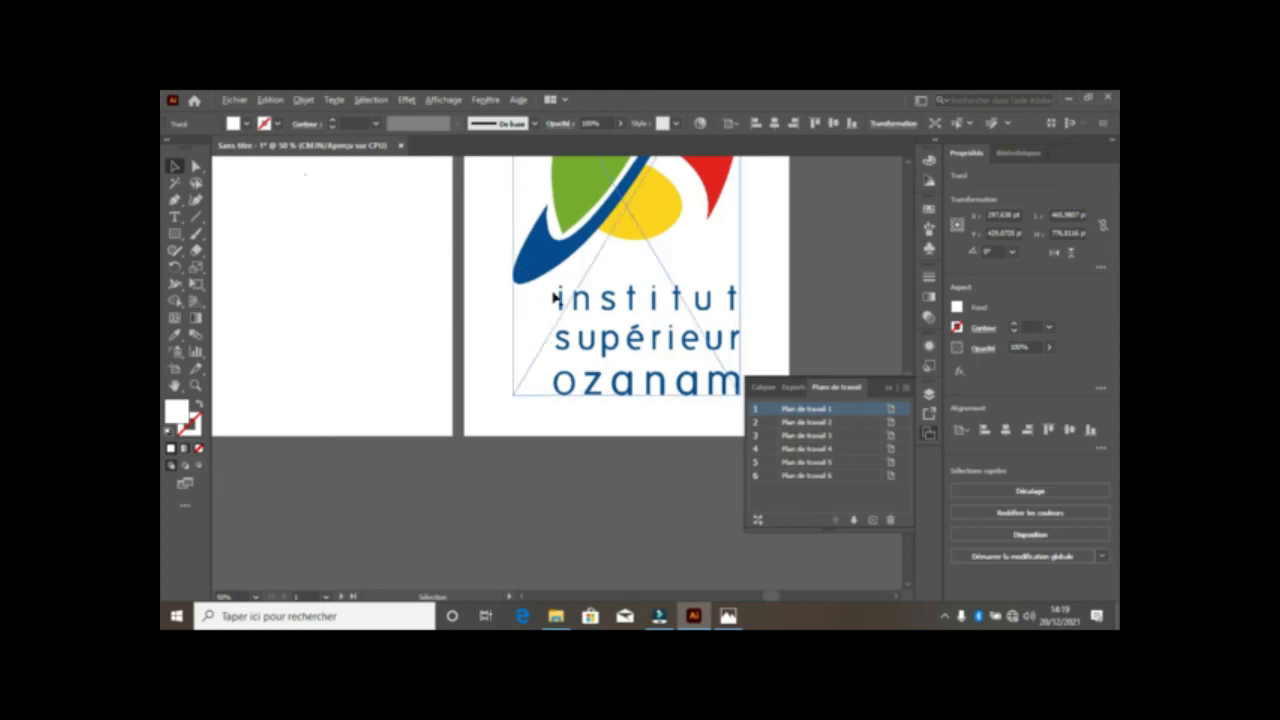
scroll(601, 343, down, 4)
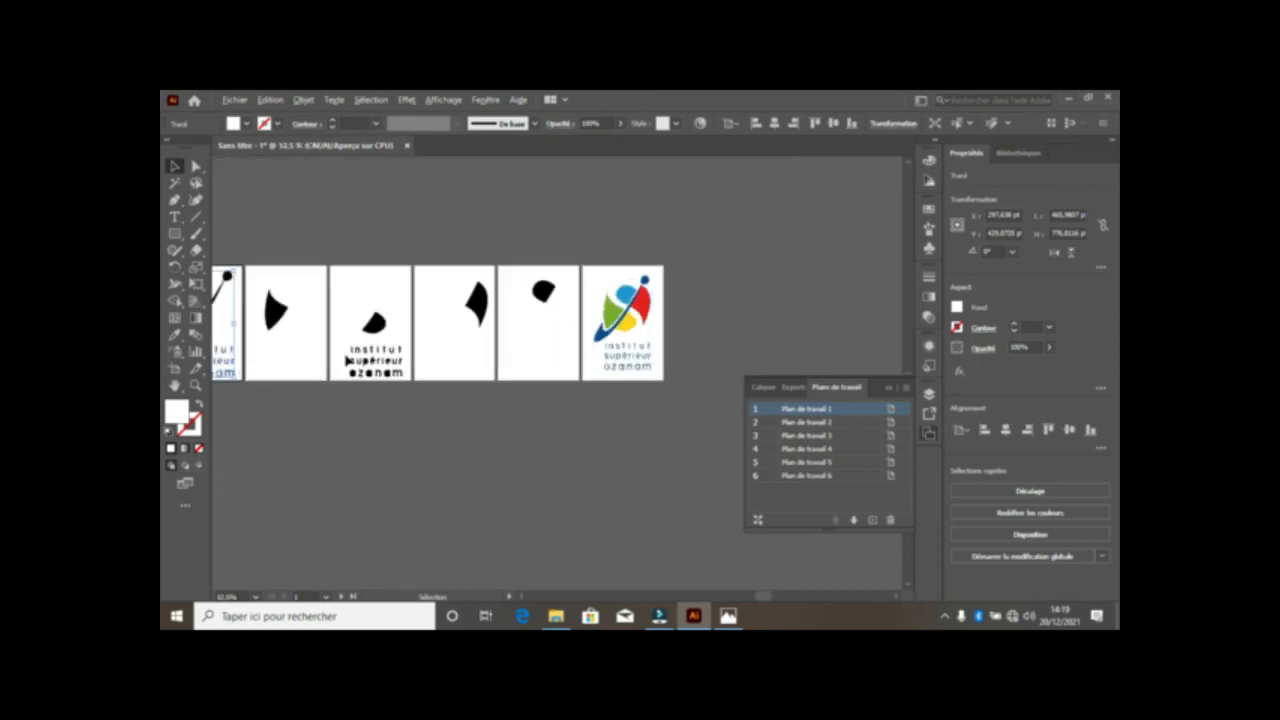
click(378, 367)
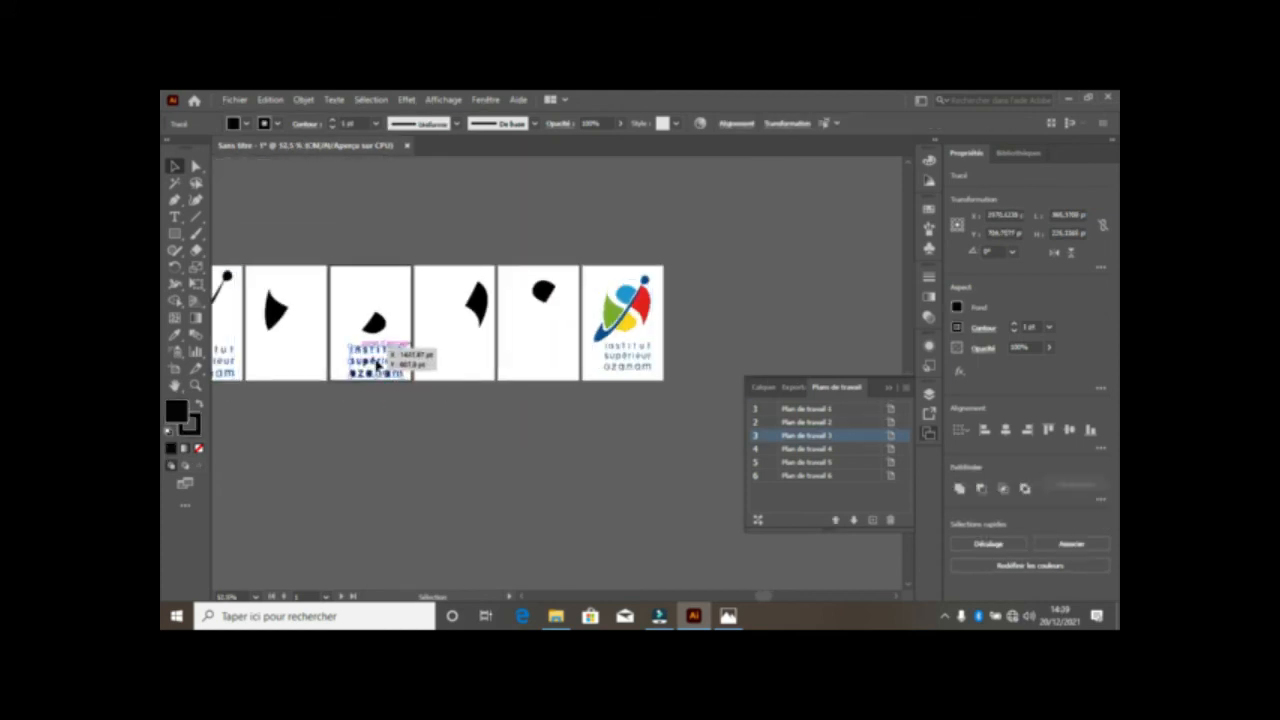
key(Delete)
click(404, 390)
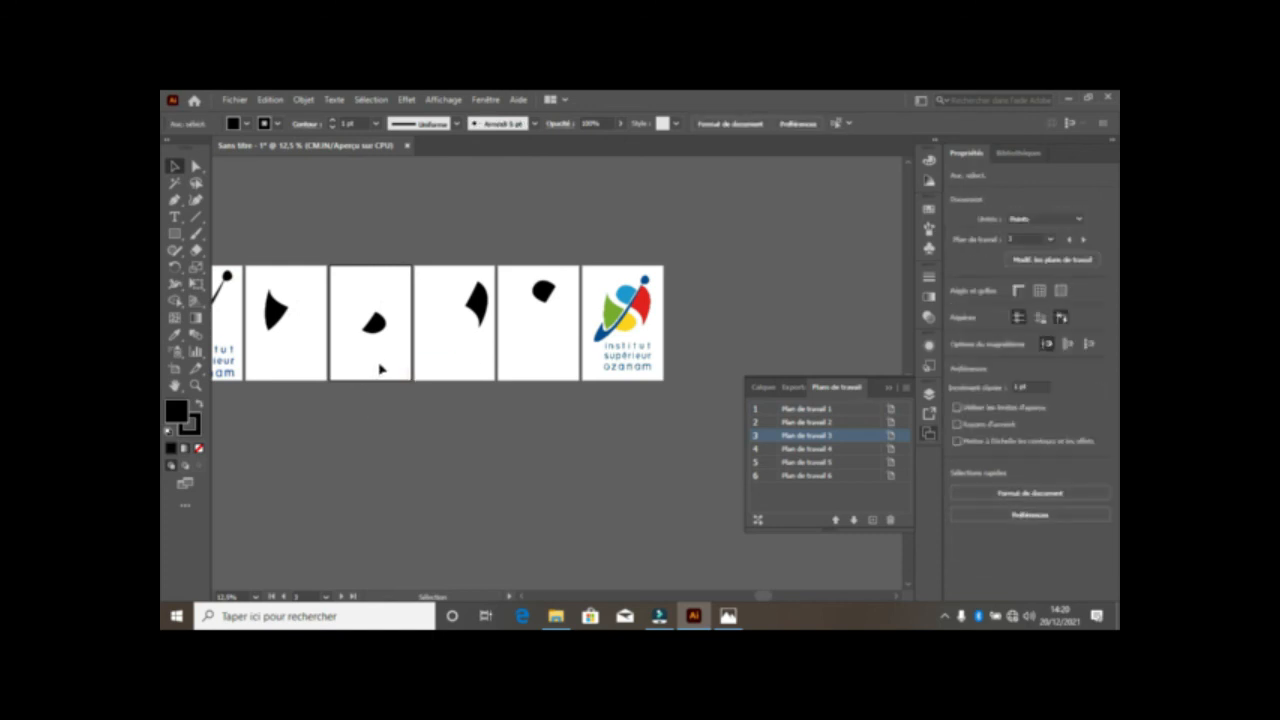
Step: Fill the entire "institut supérieur ozanam" lettering on the first artboard with black
drag(368, 359, 606, 376)
scroll(440, 408, up, 3)
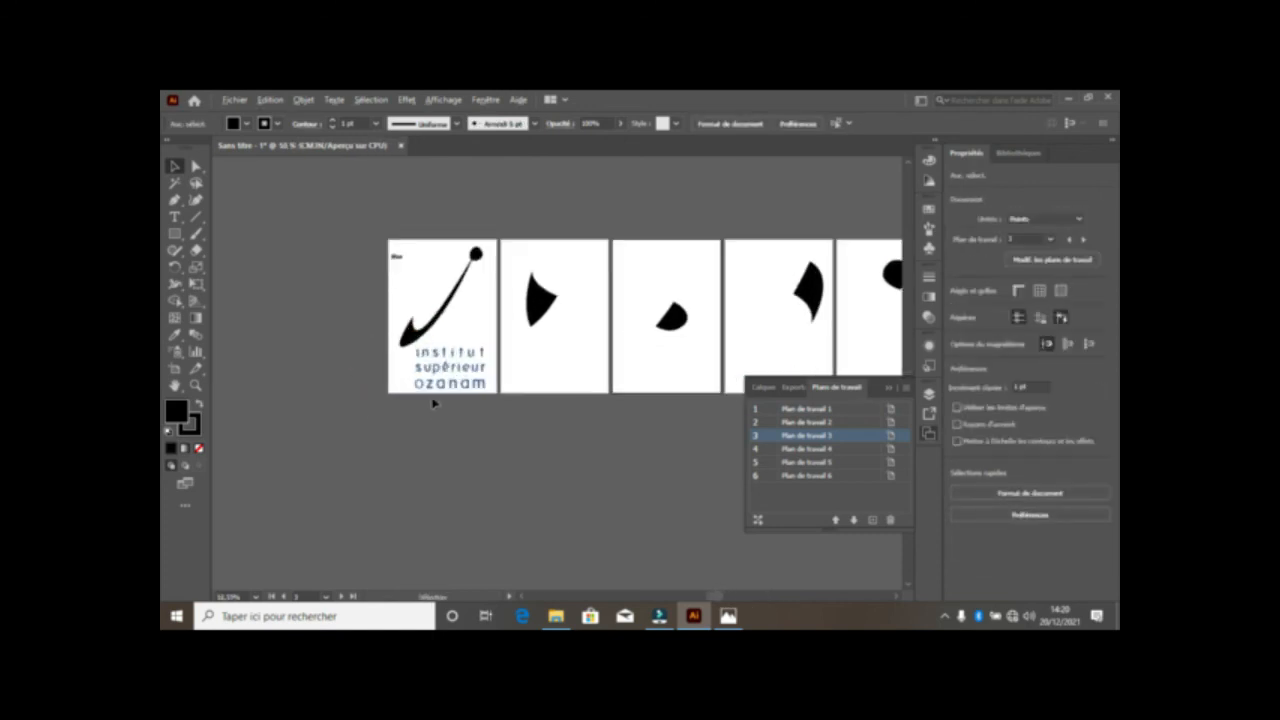
click(455, 333)
scroll(460, 362, down, 1)
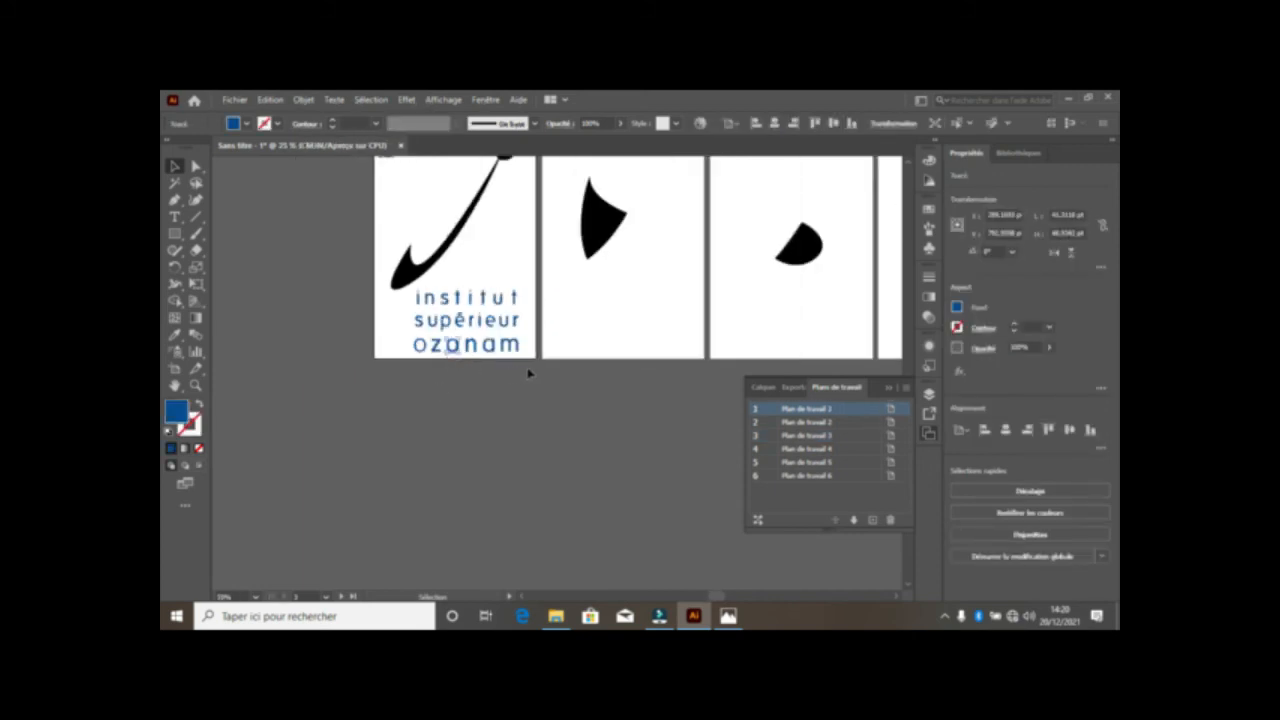
click(533, 372)
click(425, 300)
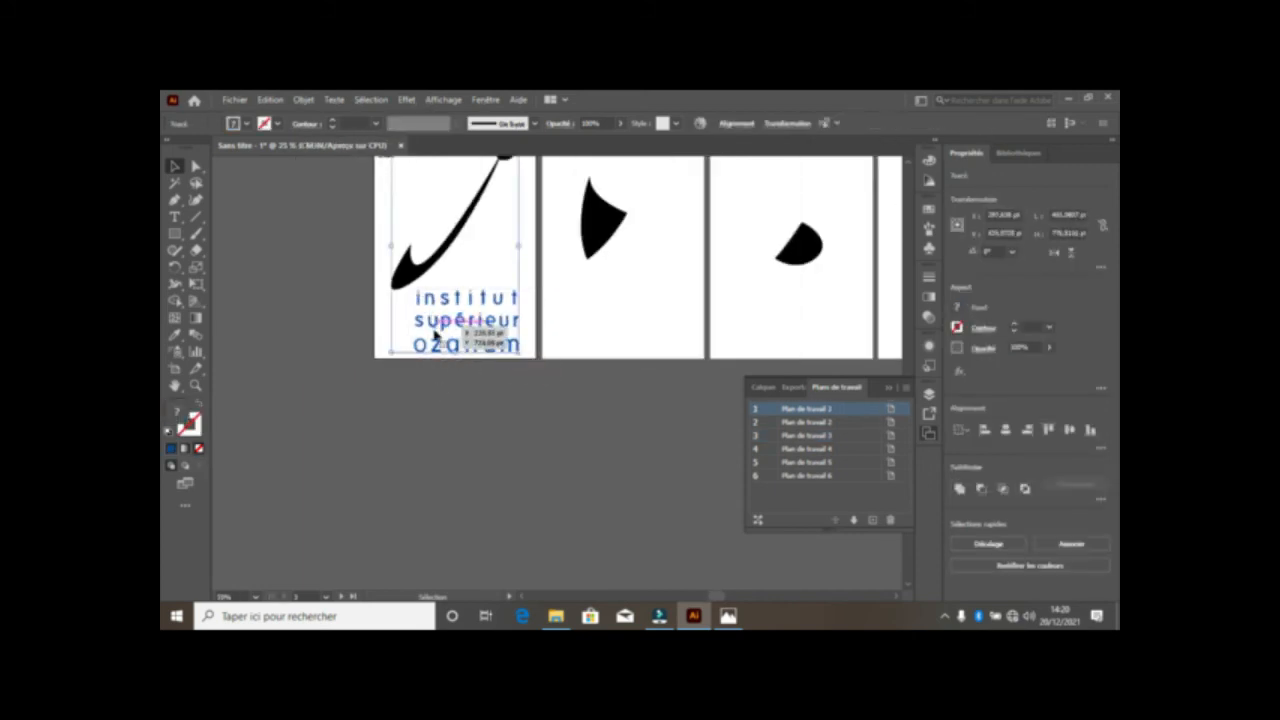
click(500, 251)
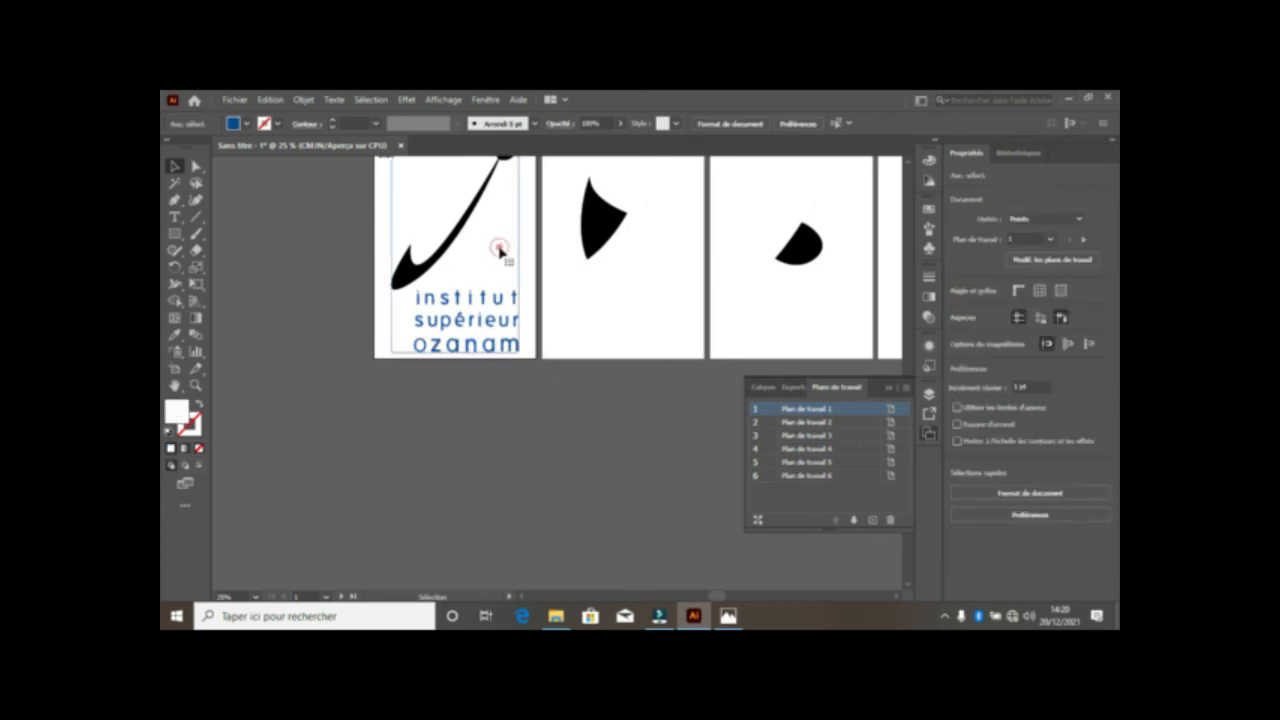
click(437, 381)
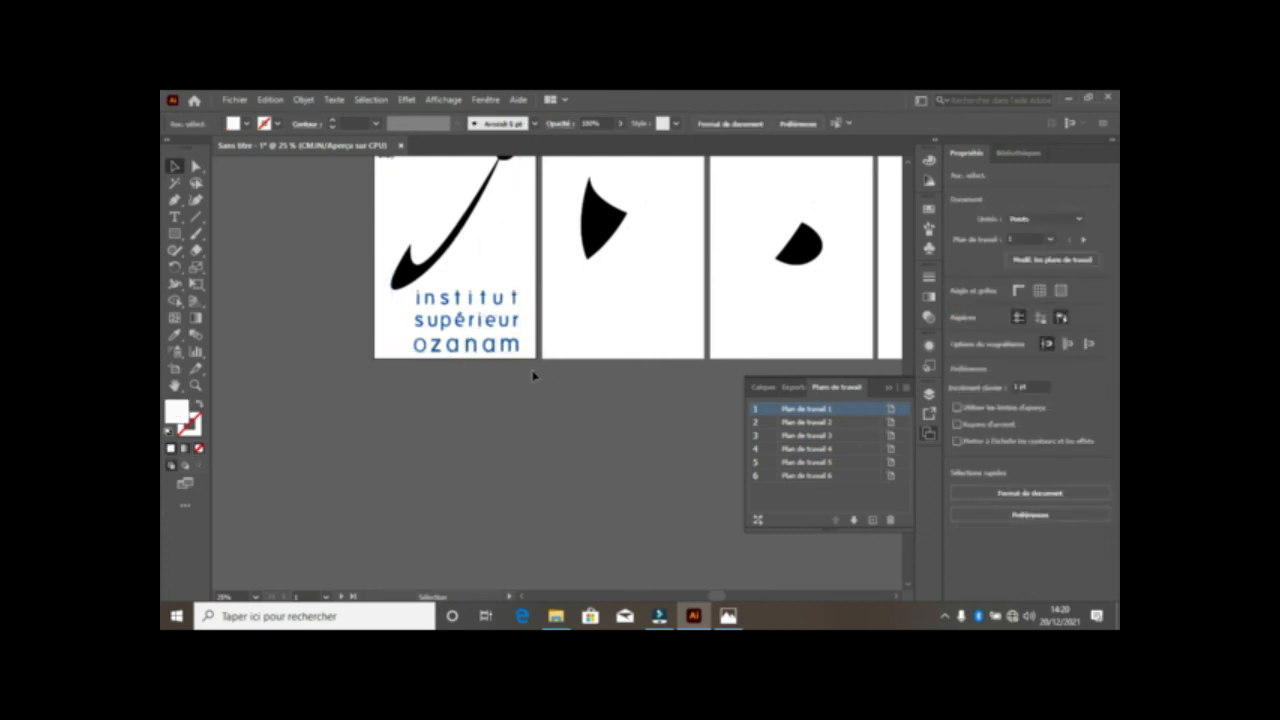
drag(533, 375, 406, 288)
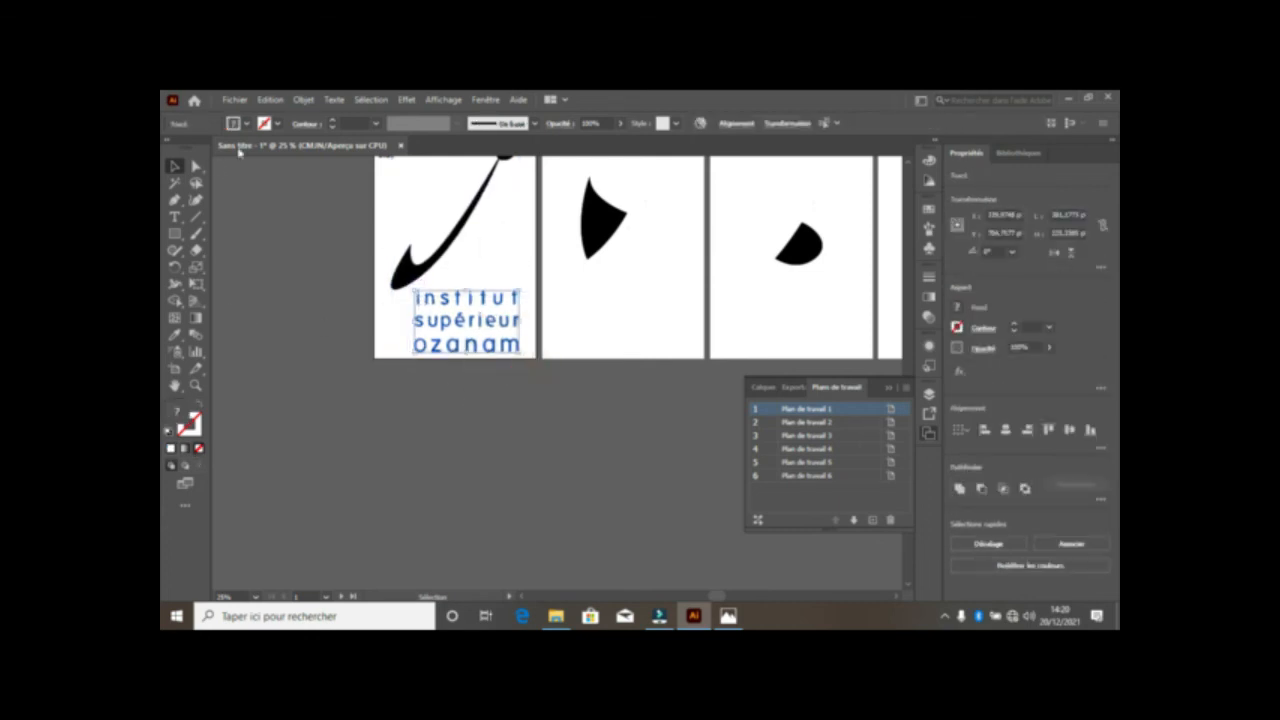
click(247, 124)
click(195, 150)
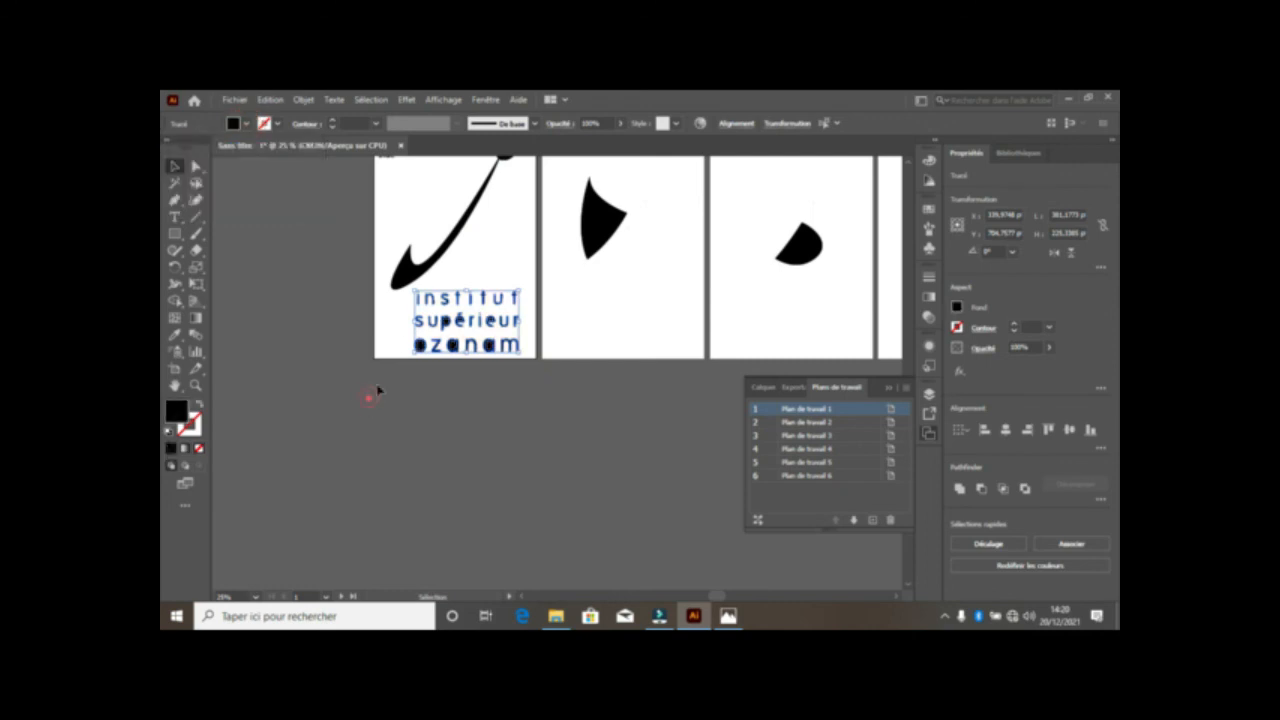
Step: Fill the inner shapes of the "o" and the first "a" in "ozanam" with white on the first artboard
drag(425, 345, 425, 346)
click(420, 344)
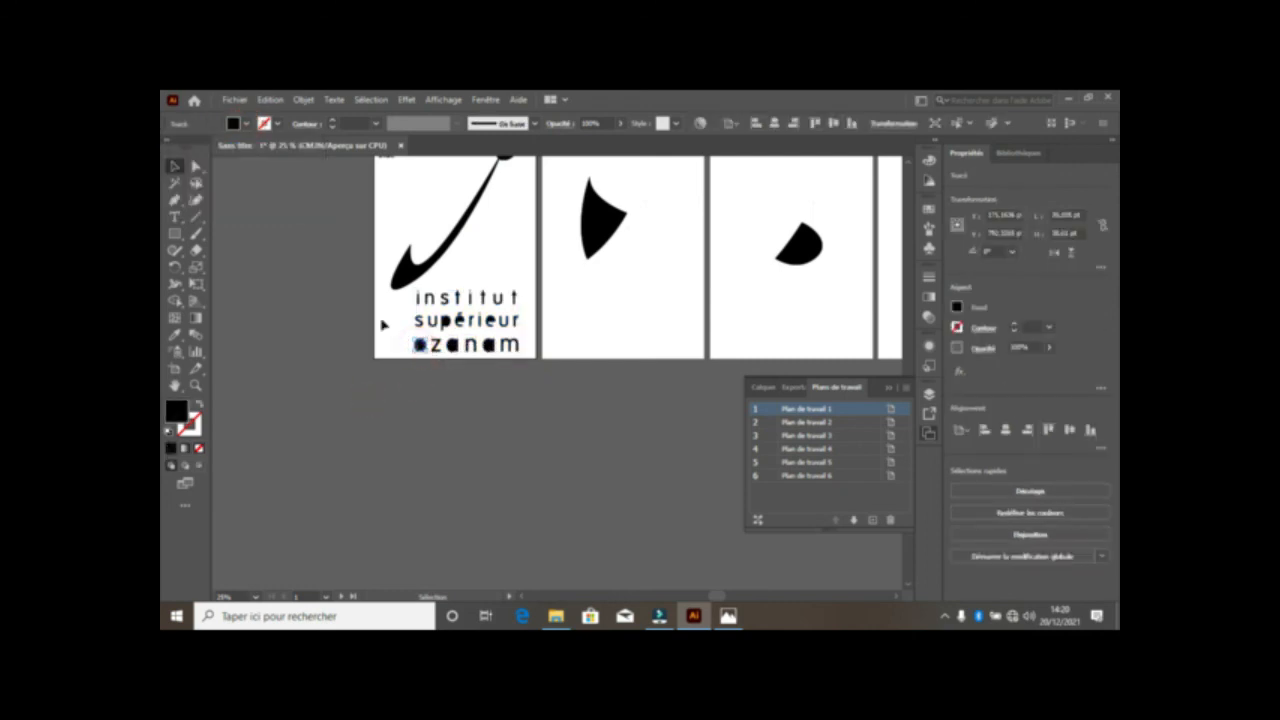
click(247, 124)
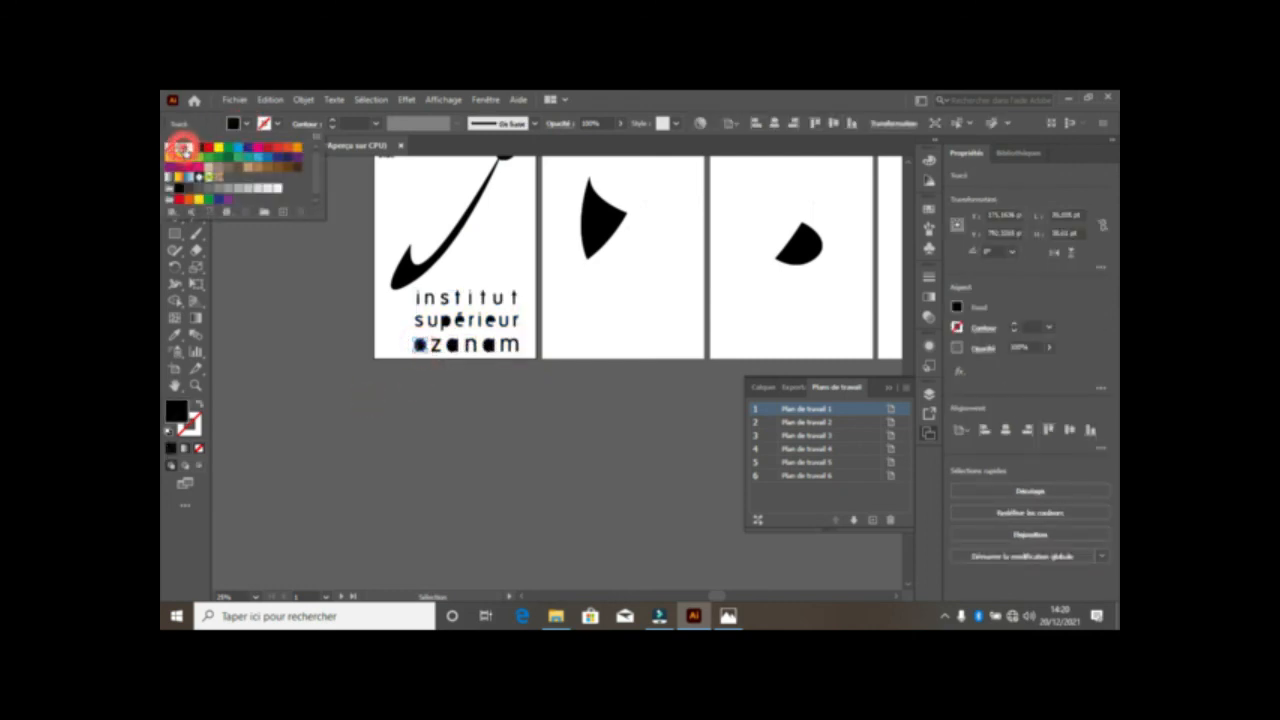
click(190, 150)
click(443, 400)
click(452, 344)
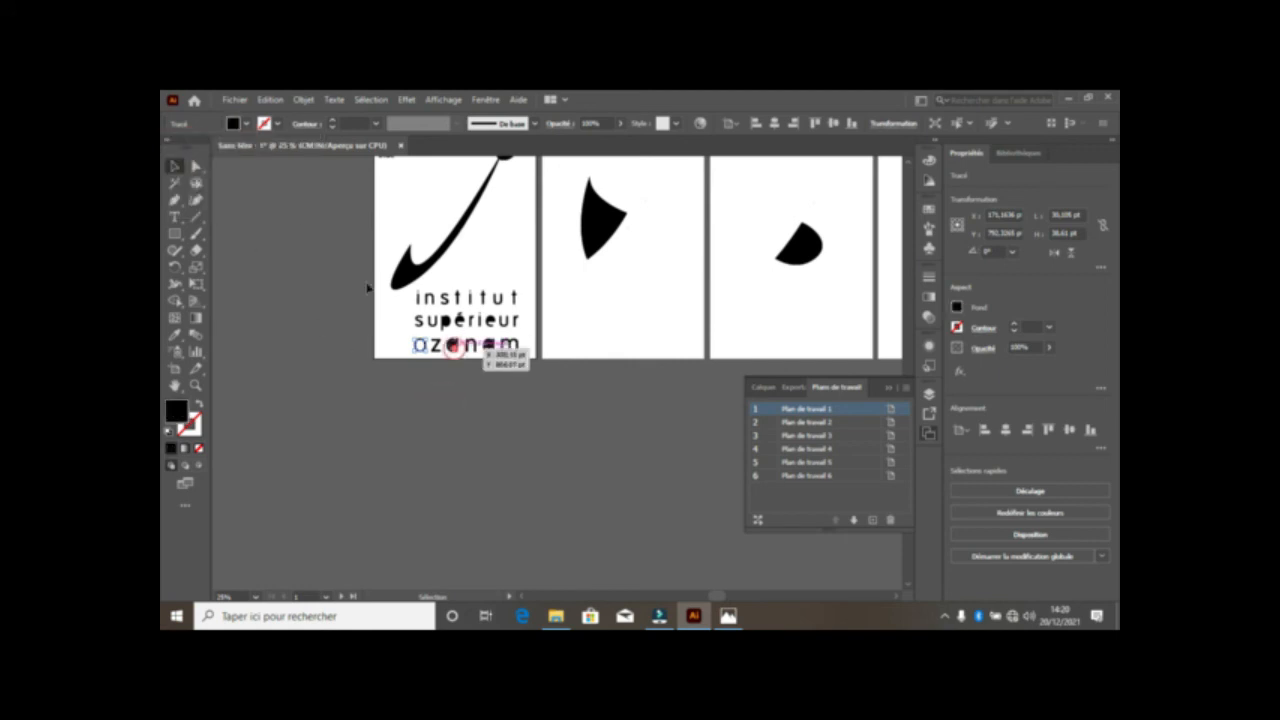
click(247, 124)
click(190, 150)
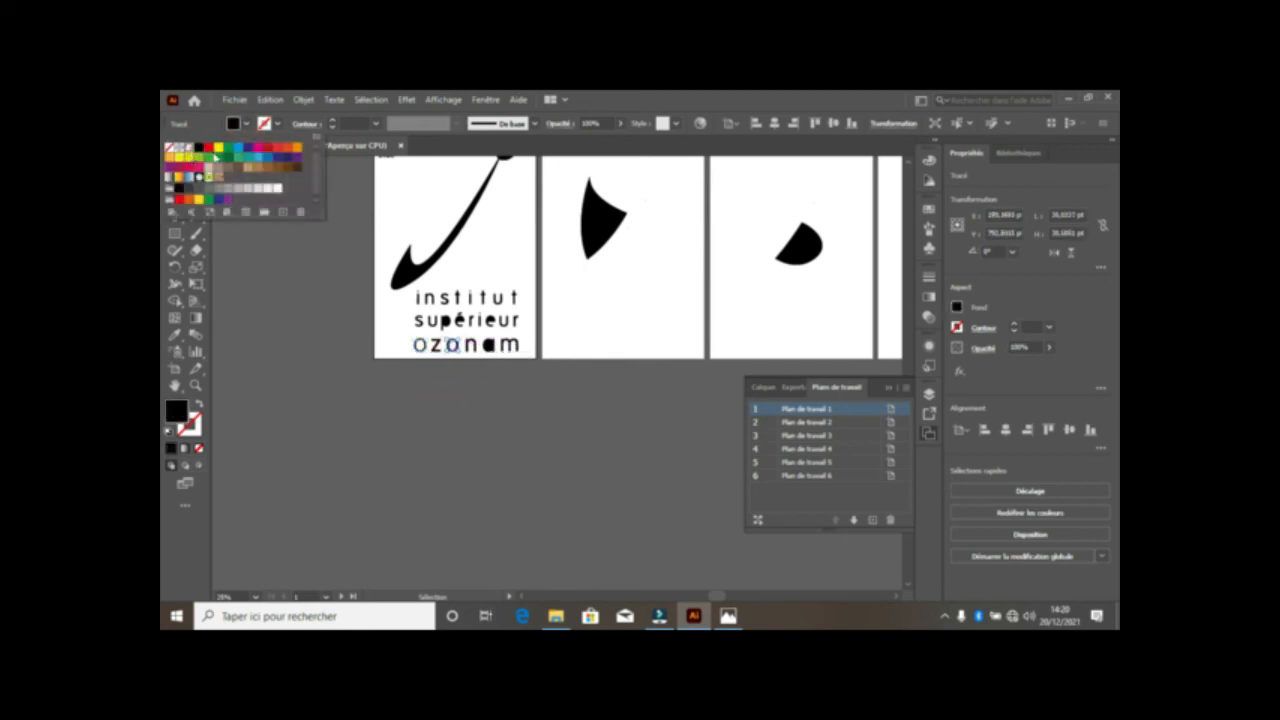
click(490, 350)
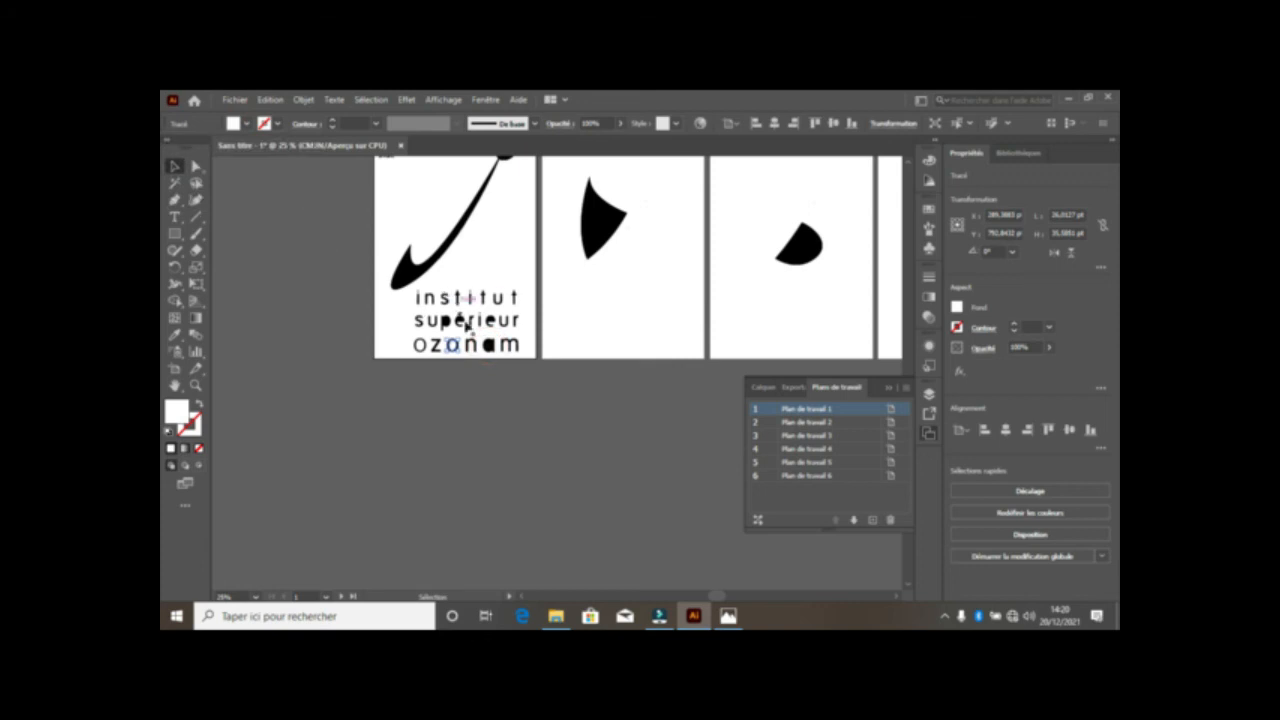
Step: Fill the inner shape of the second "a" in "ozanam" with white
click(487, 345)
drag(487, 345, 490, 345)
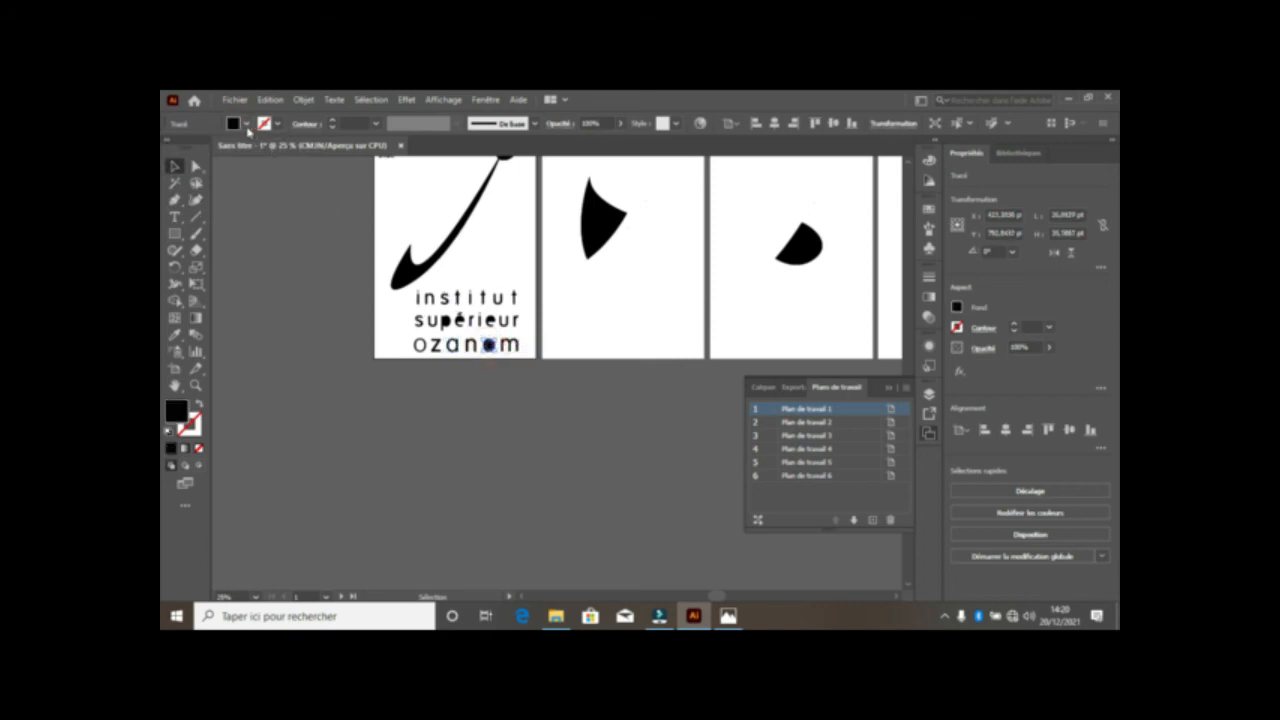
click(247, 126)
click(190, 150)
click(566, 336)
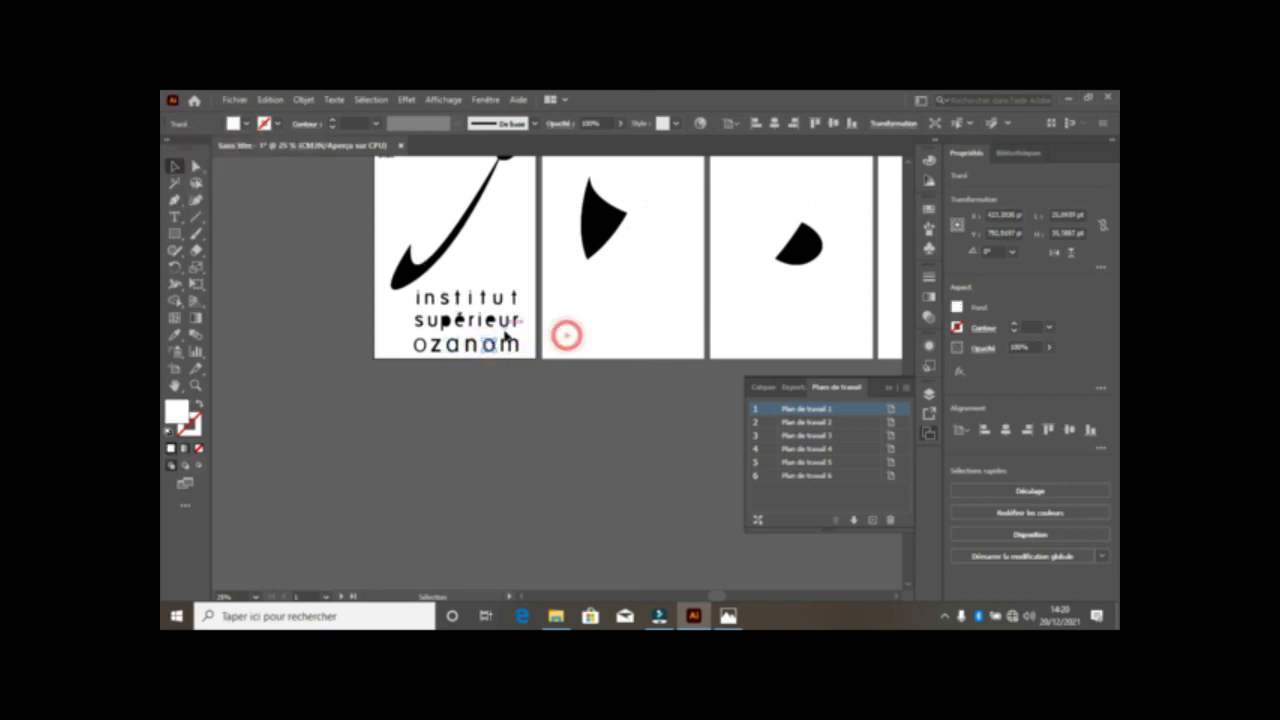
Step: Fill the inner shapes of the "p", "é" and second "e" in "supérieur" with white
click(489, 320)
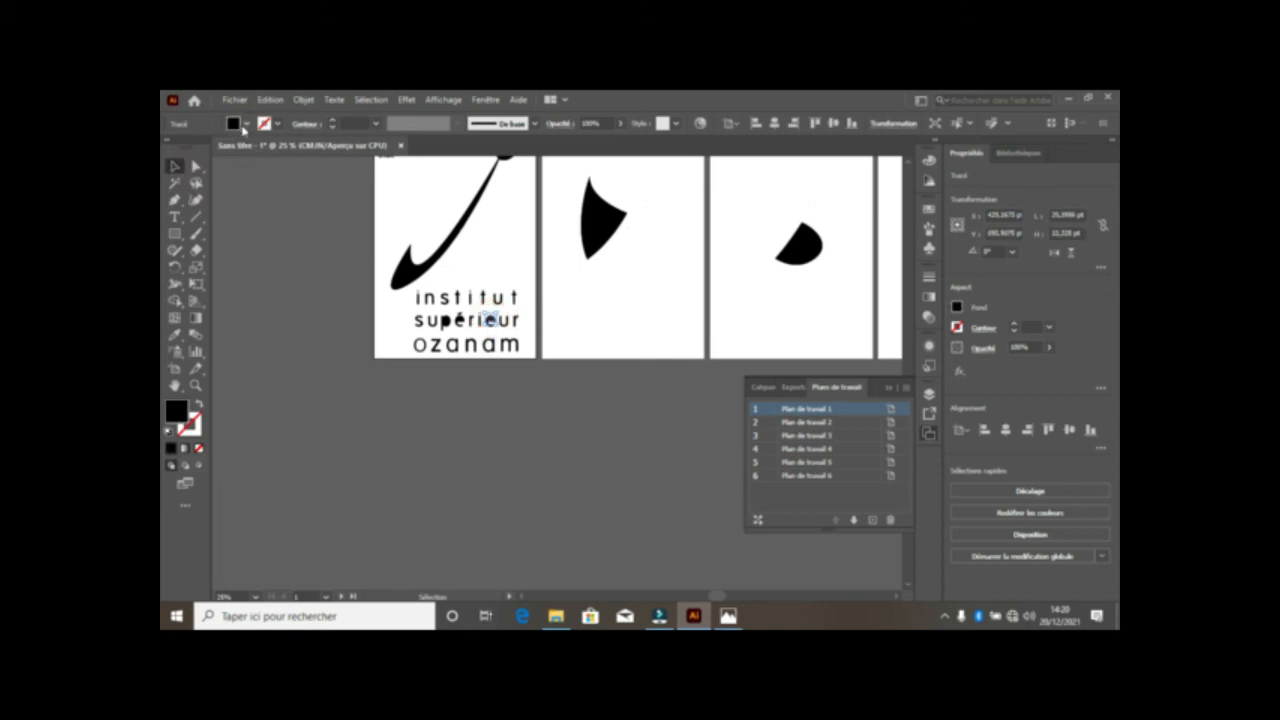
scroll(450, 326, up, 4)
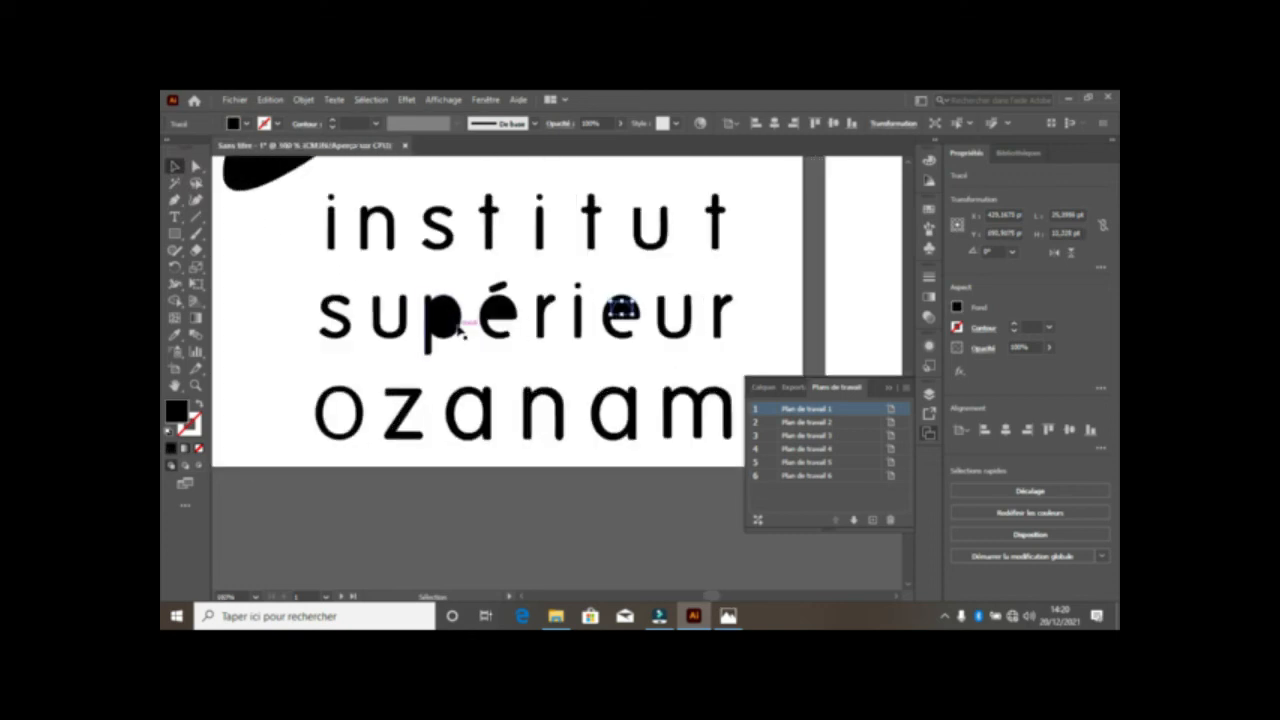
click(448, 320)
click(247, 124)
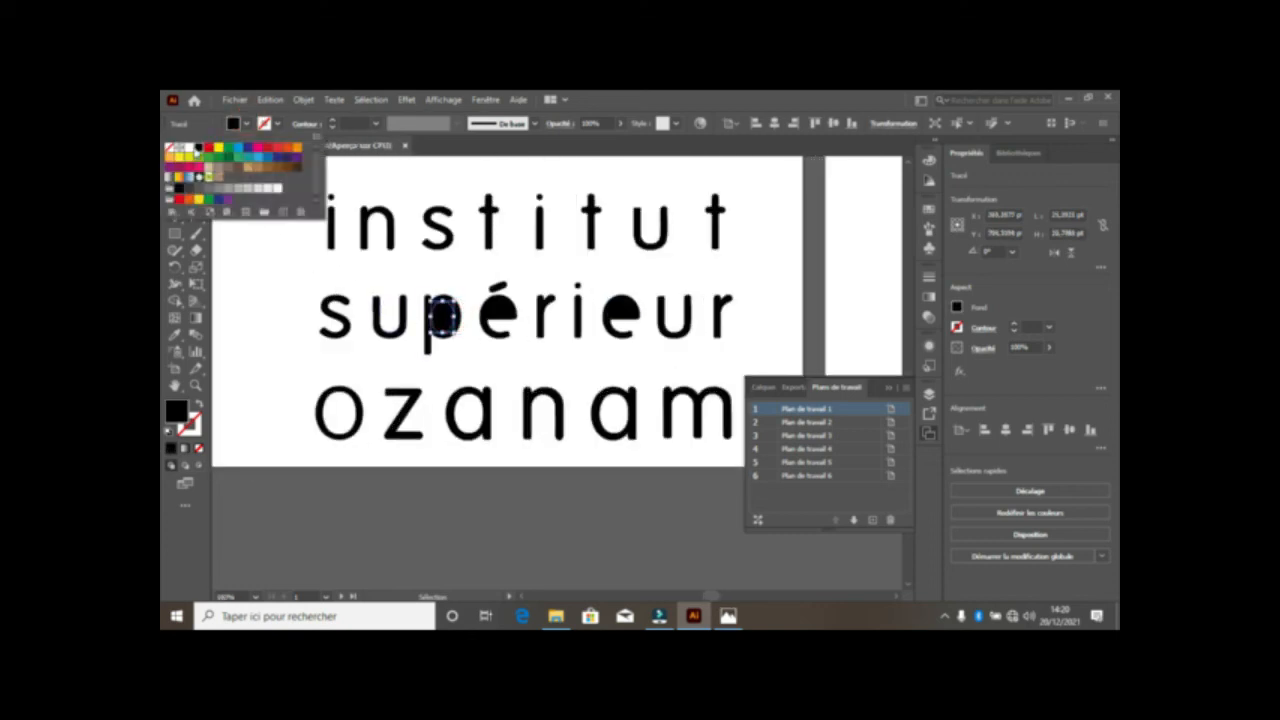
click(188, 148)
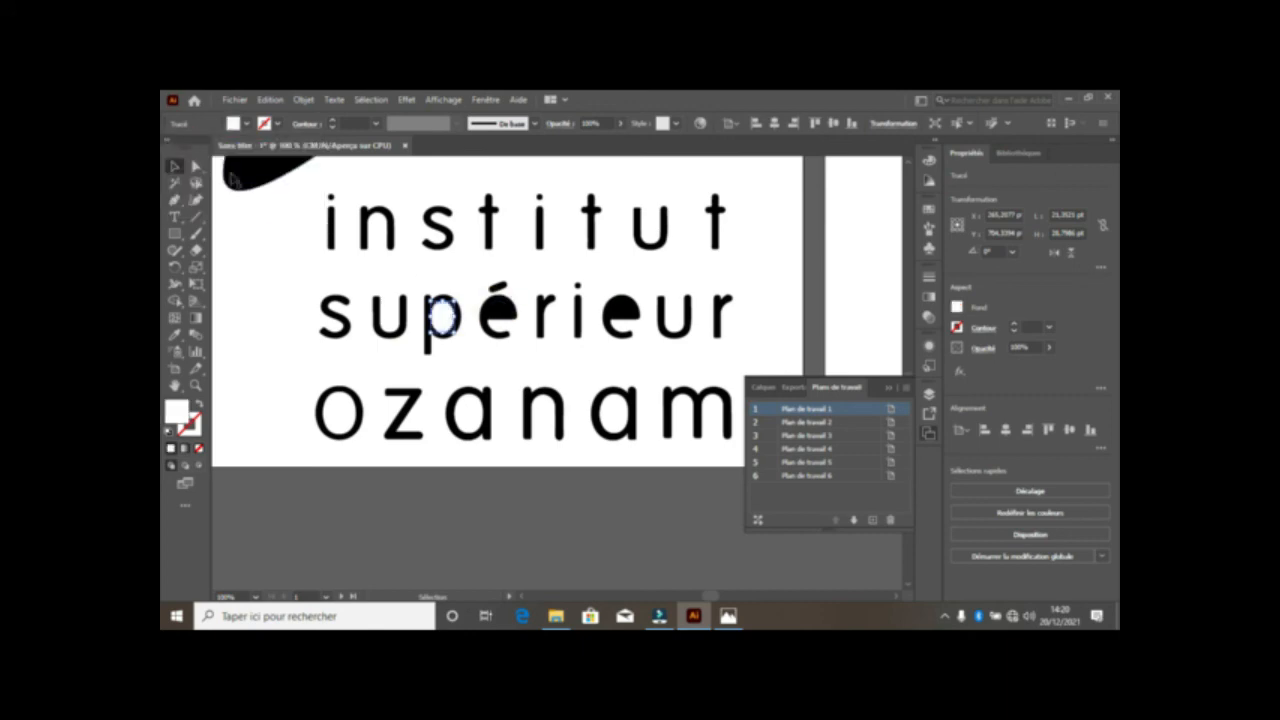
click(496, 312)
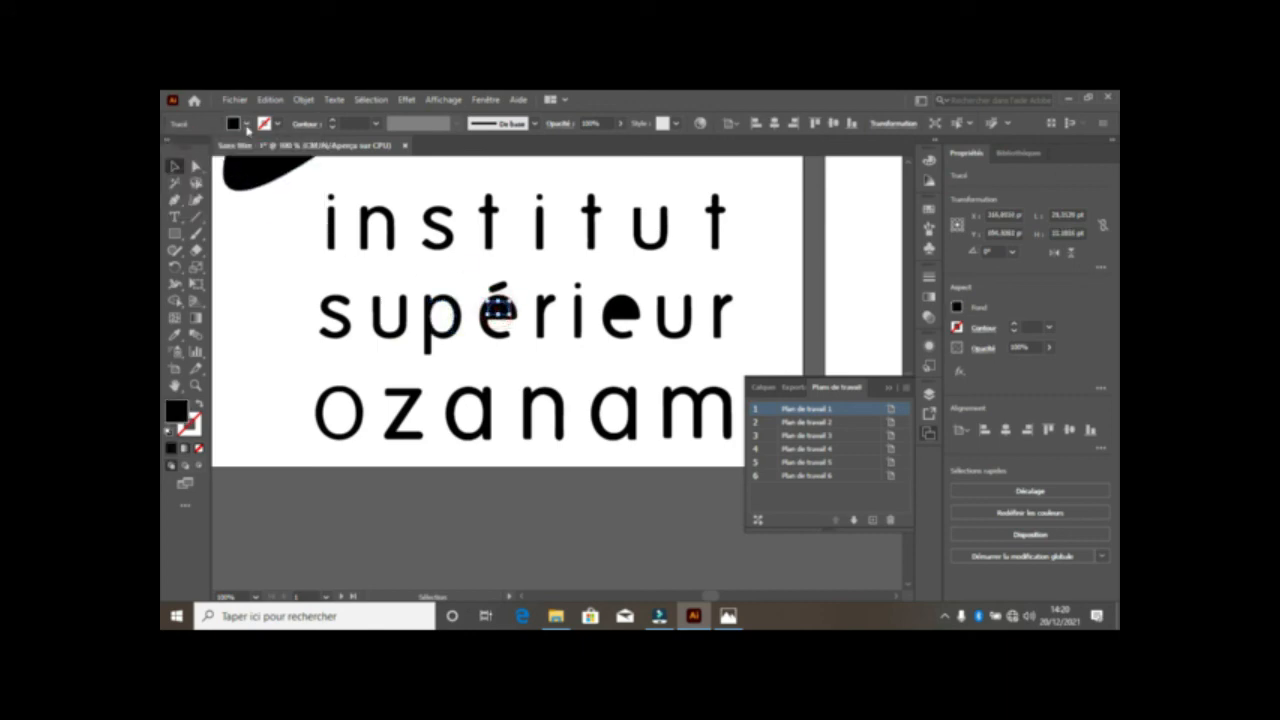
click(247, 124)
click(188, 148)
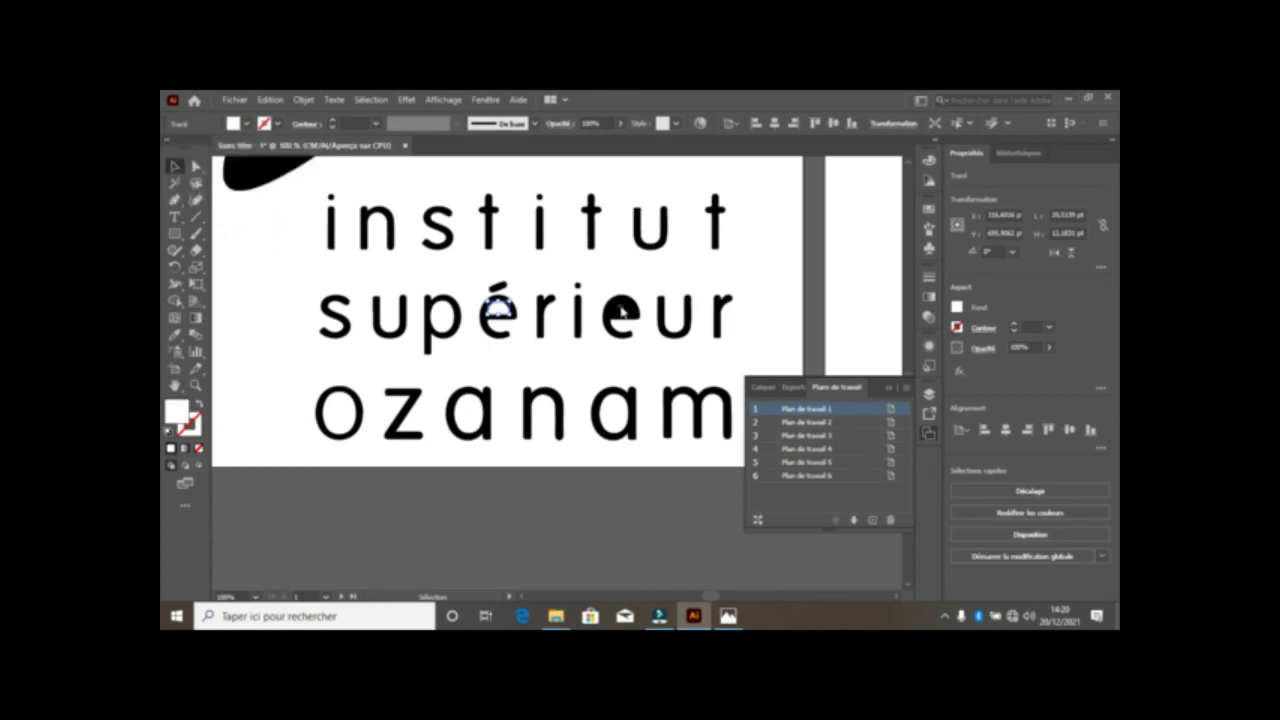
click(621, 312)
click(244, 125)
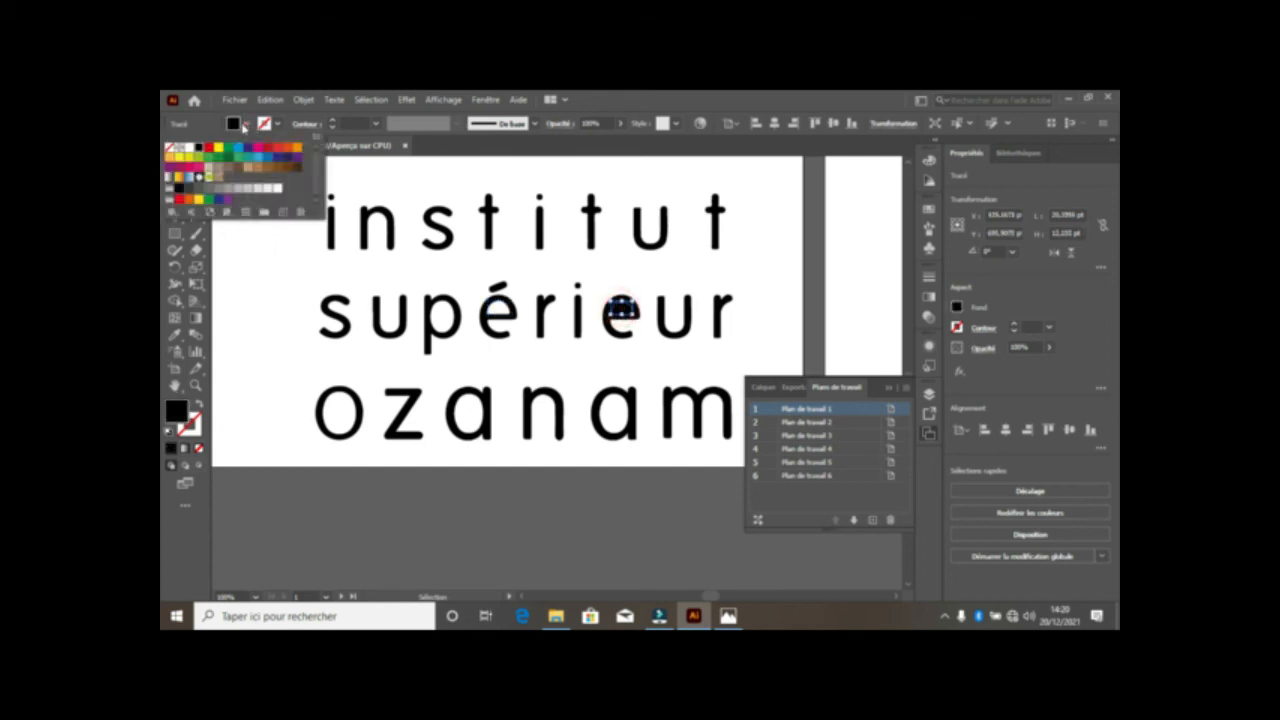
click(188, 148)
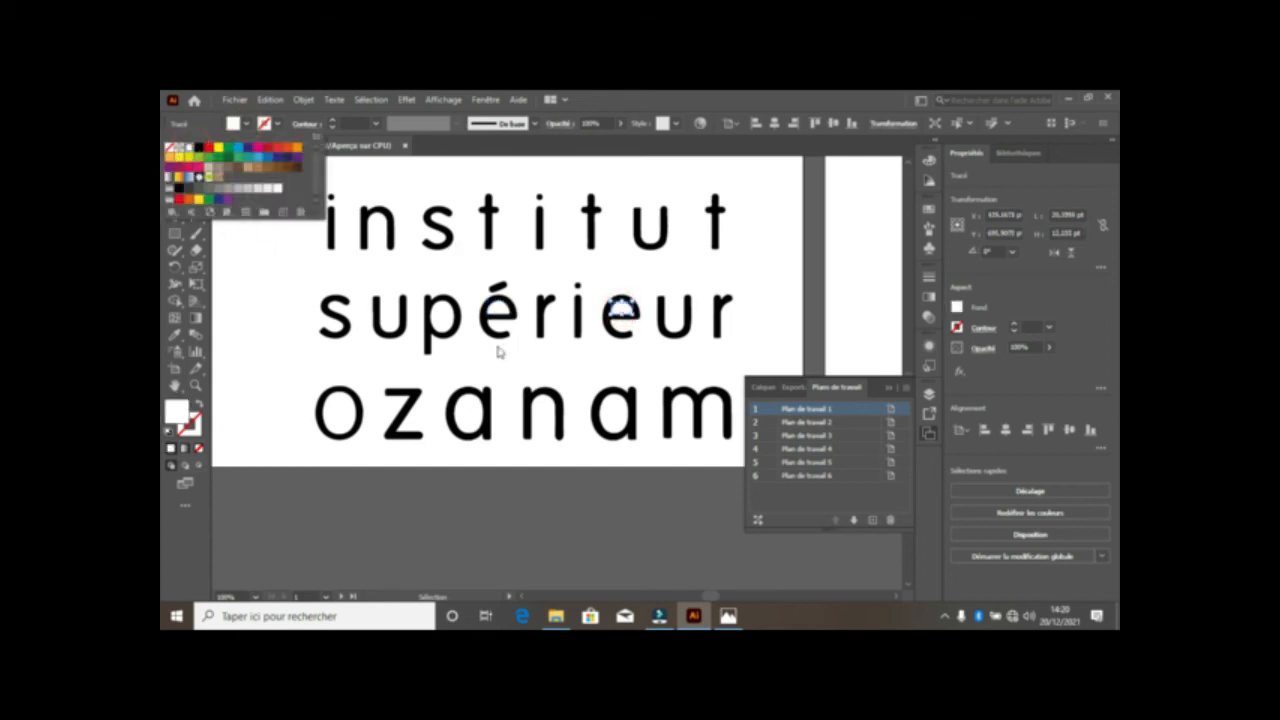
Step: Examine the black shapes and lettering on all artboards against the original coloured logo on the sixth artboard
scroll(446, 449, down, 3)
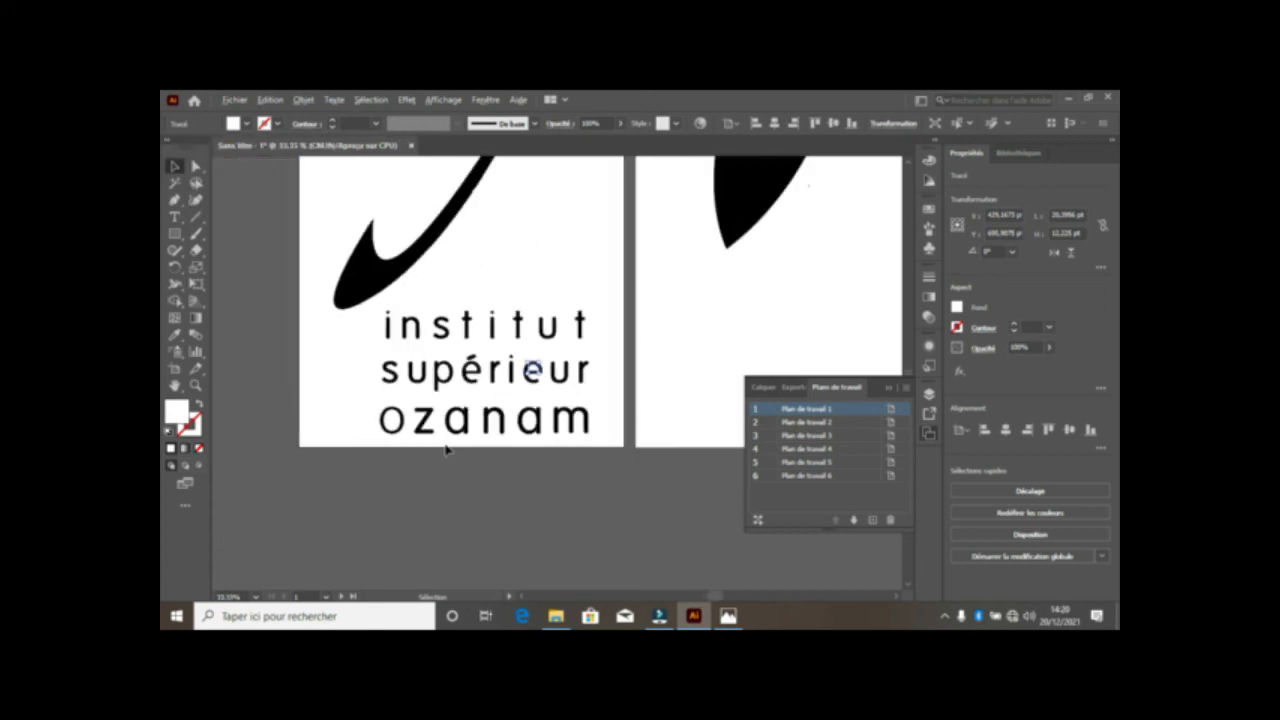
scroll(446, 449, down, 2)
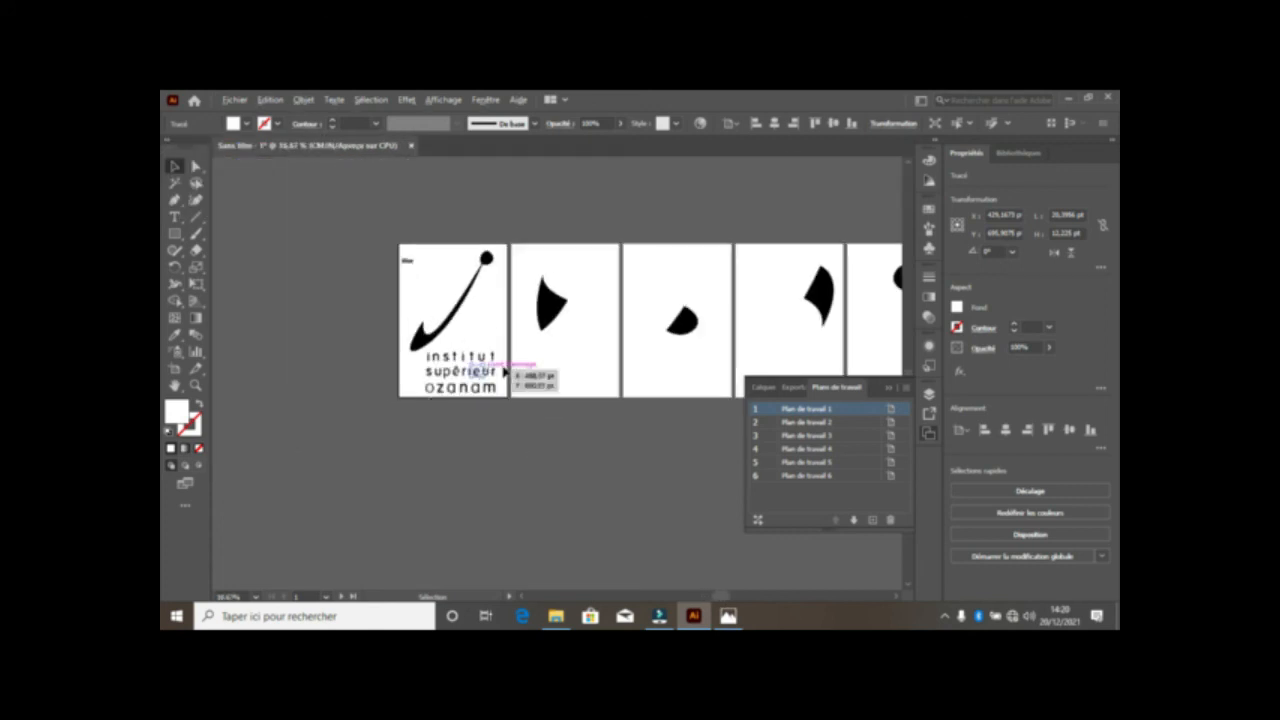
scroll(482, 336, down, 3)
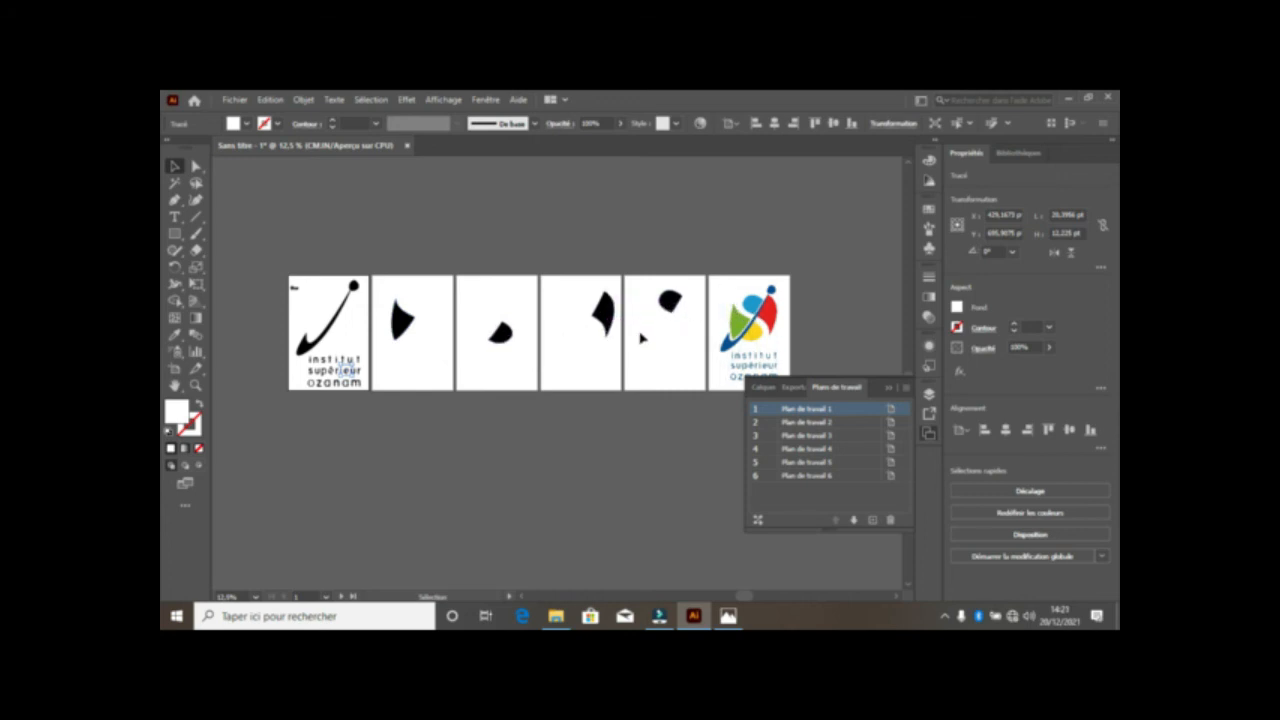
scroll(607, 349, up, 1)
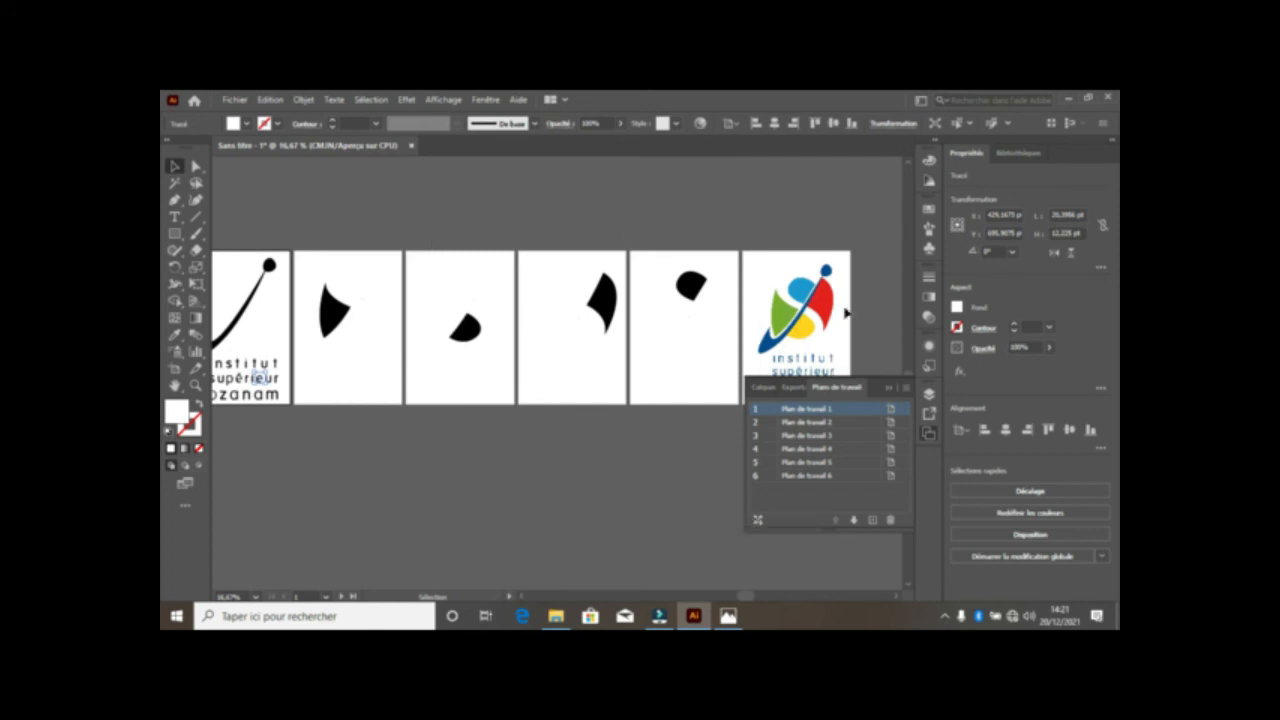
scroll(845, 313, up, 5)
scroll(543, 280, down, 3)
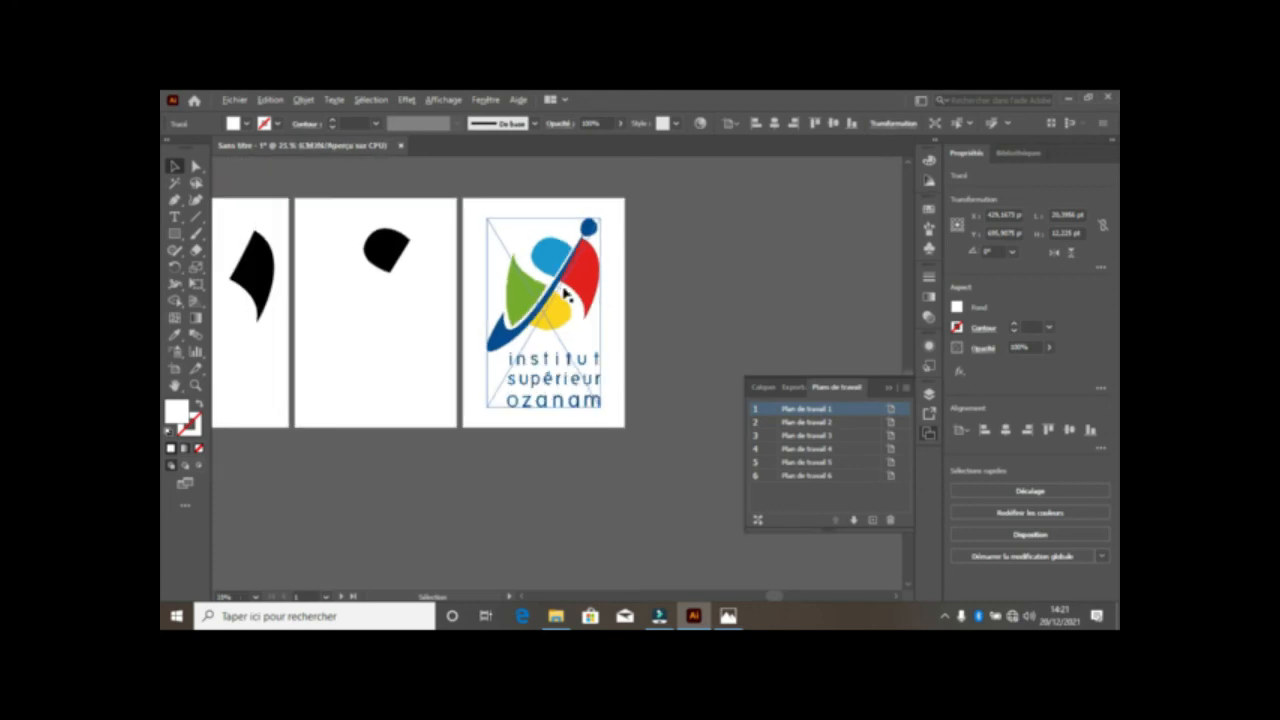
scroll(597, 303, down, 2)
scroll(540, 305, down, 2)
scroll(440, 314, down, 2)
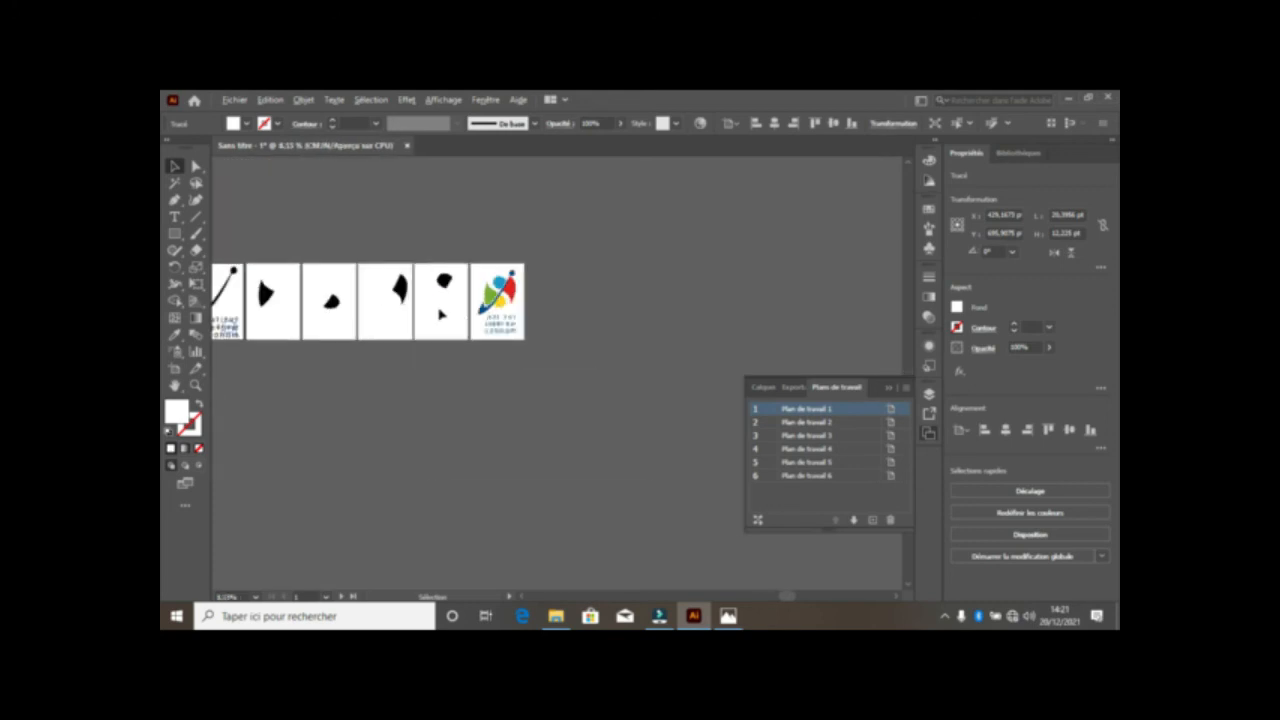
scroll(398, 312, down, 1)
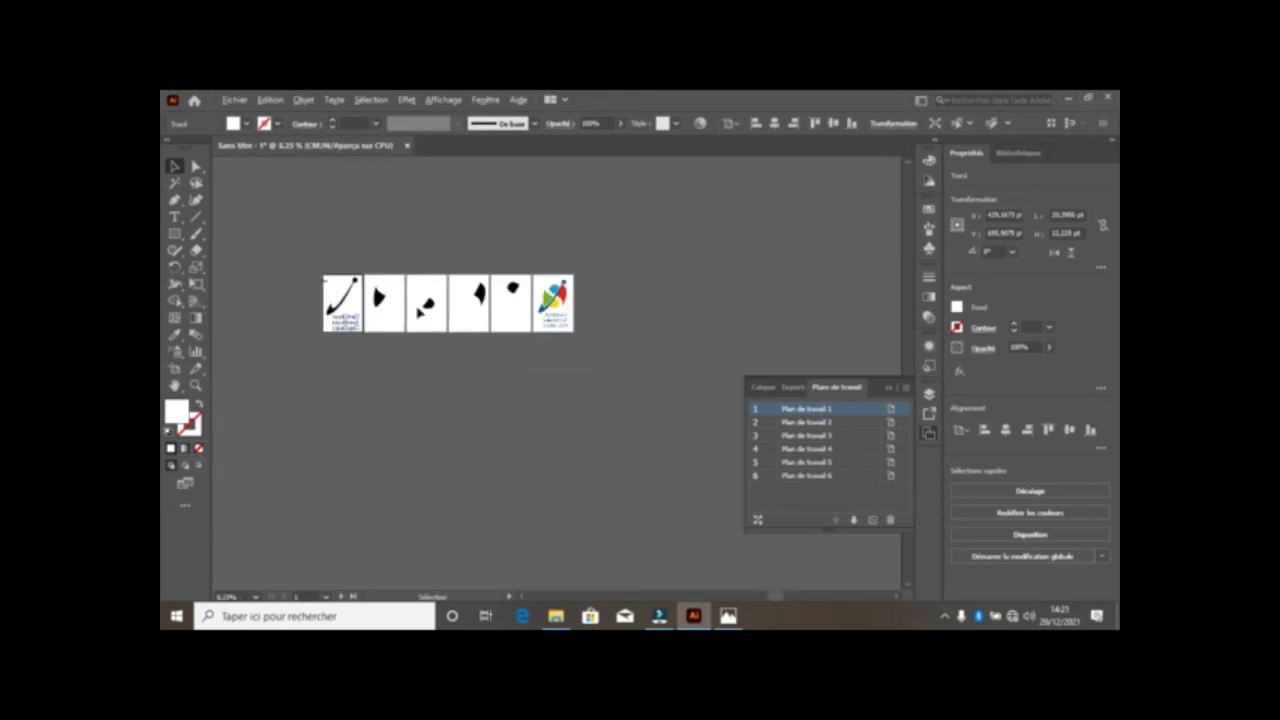
scroll(350, 288, up, 2)
scroll(396, 312, up, 1)
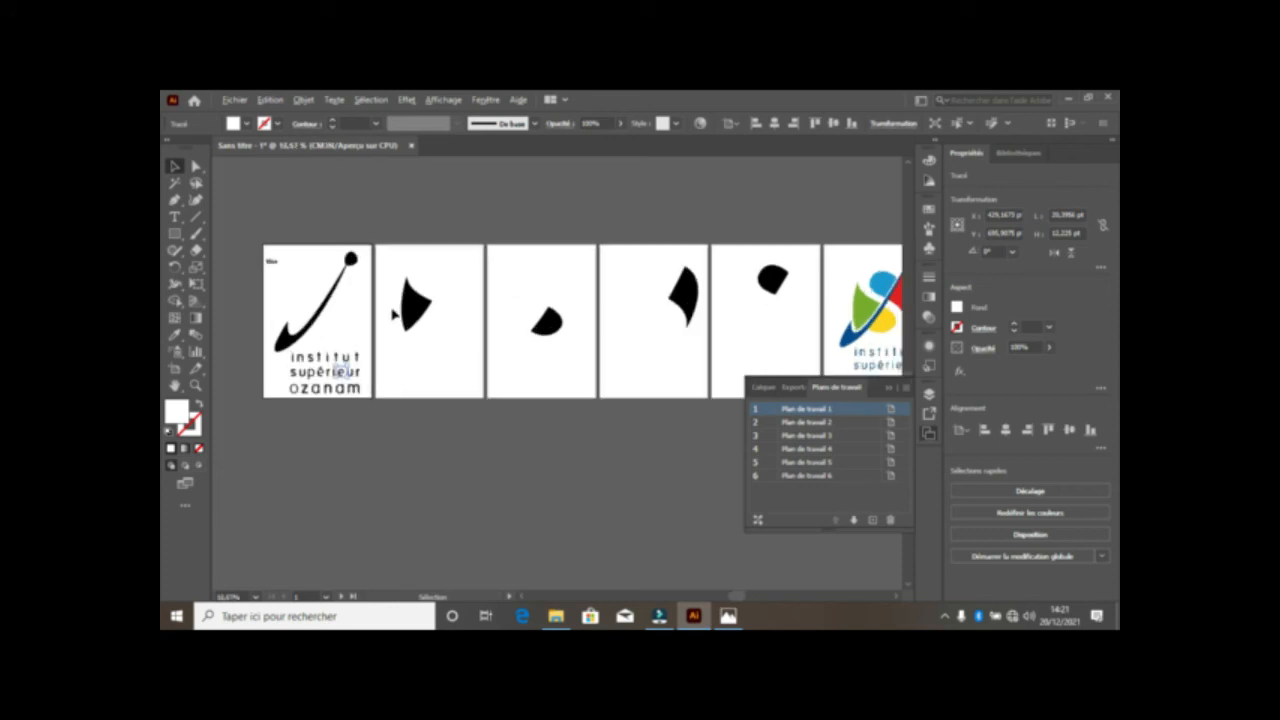